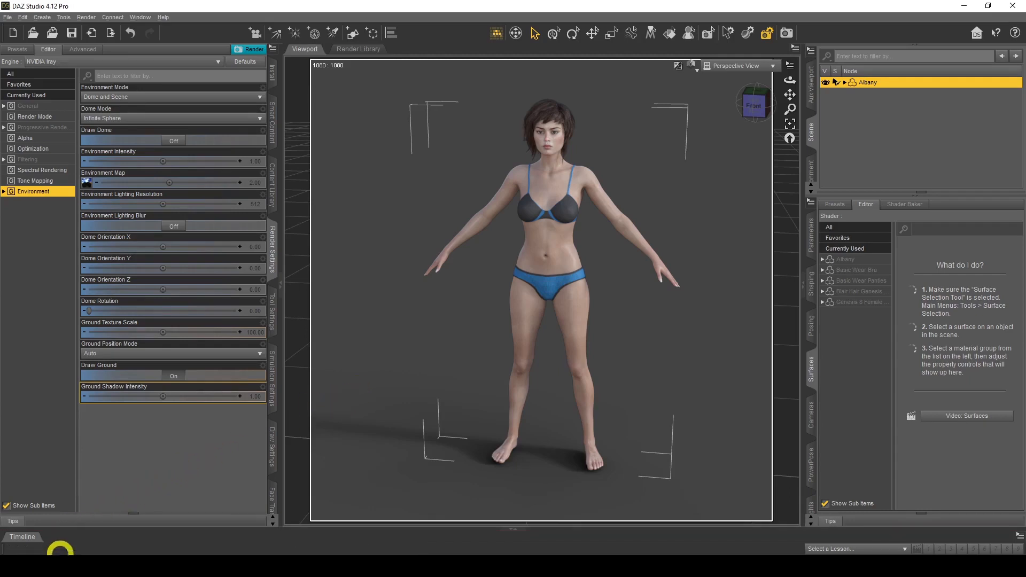
# Switch to the browser, enlarge the black Seattle leather jacket in the leather clothing image results for reference, and return to DAZ Studio.
pyautogui.click(60, 551)
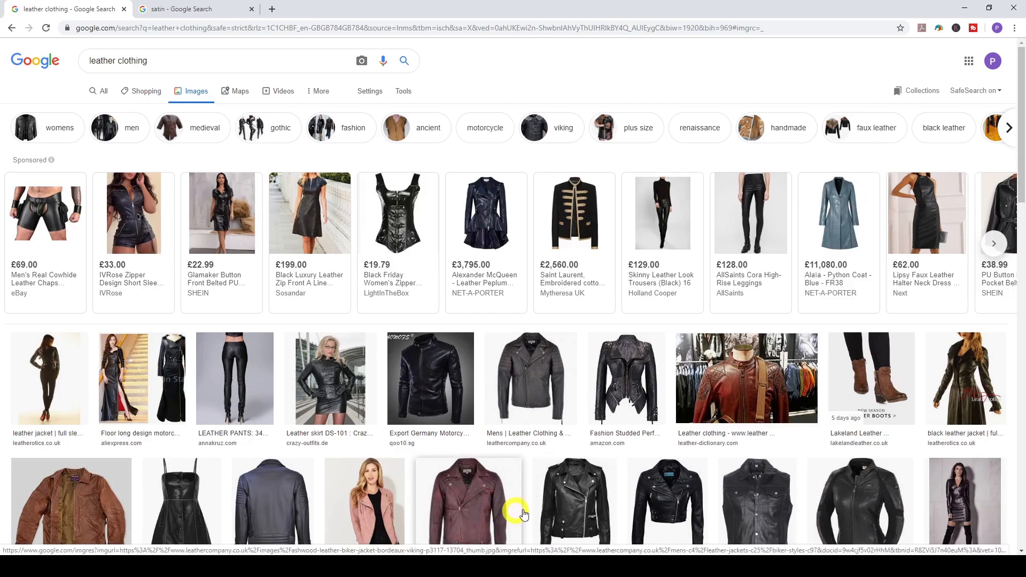
pyautogui.click(572, 502)
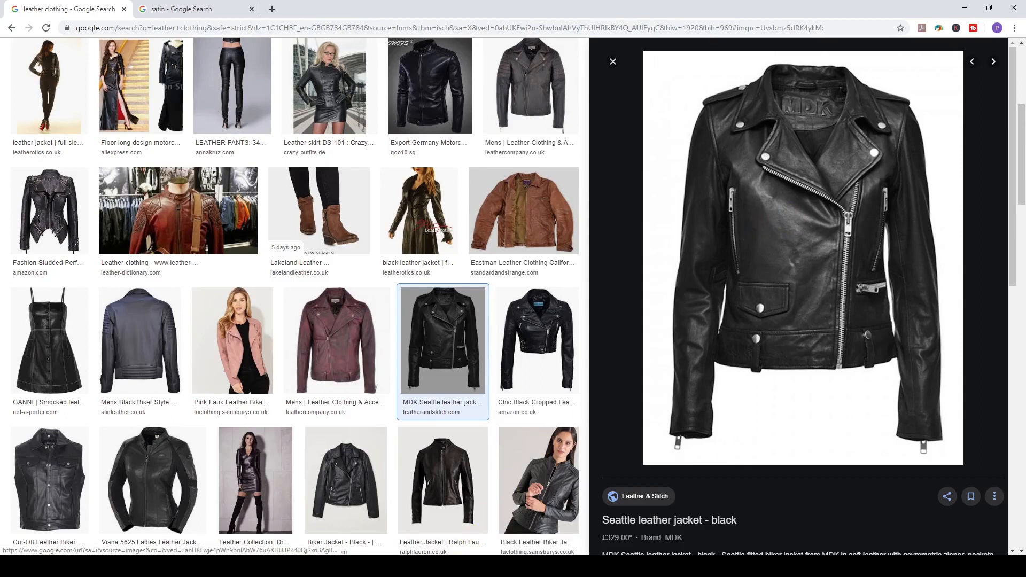
pyautogui.click(432, 567)
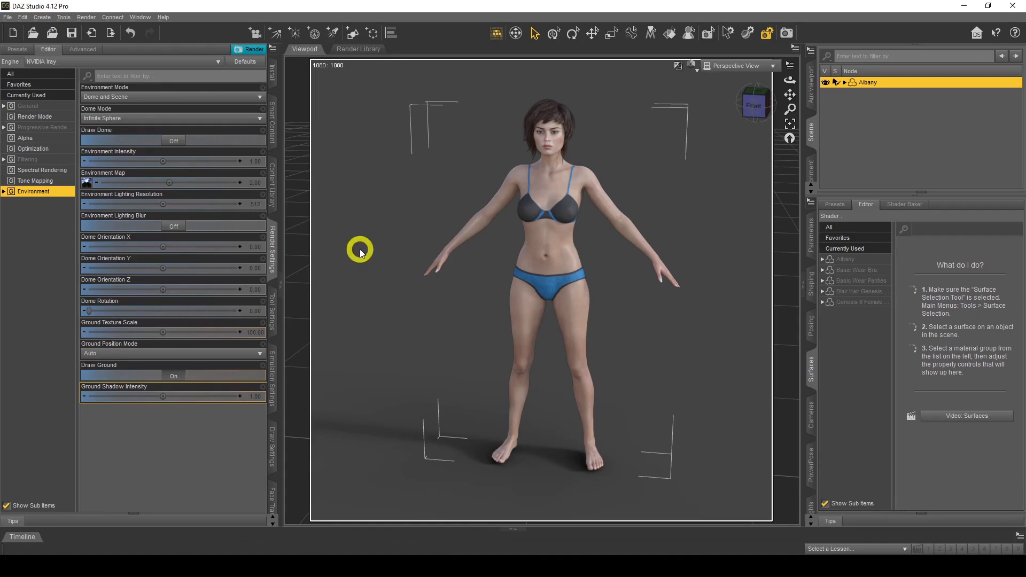
# Show all wardrobe content without context filtering and load the 008 Dress onto the Albany figure.
pyautogui.click(276, 121)
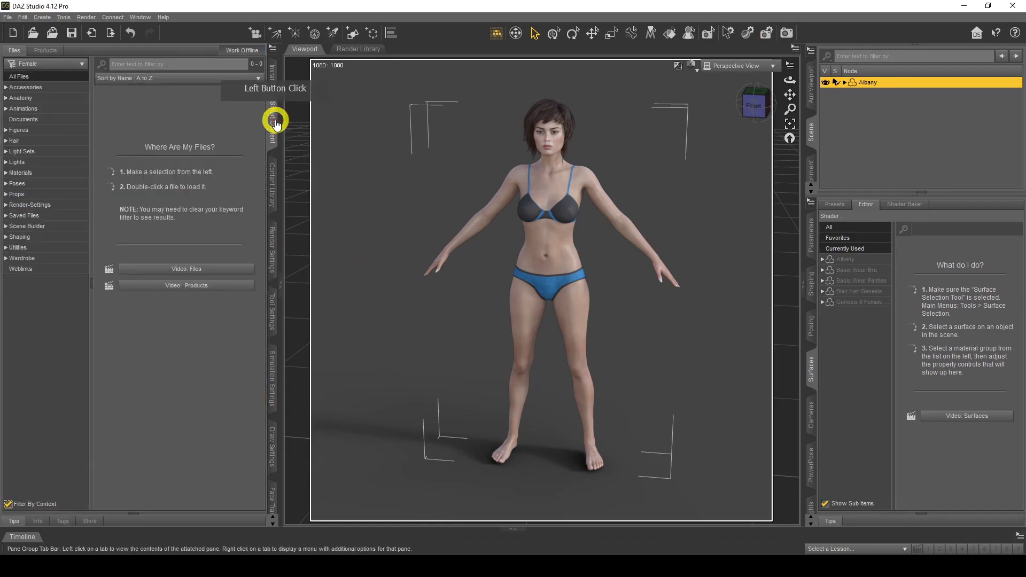
pyautogui.click(24, 258)
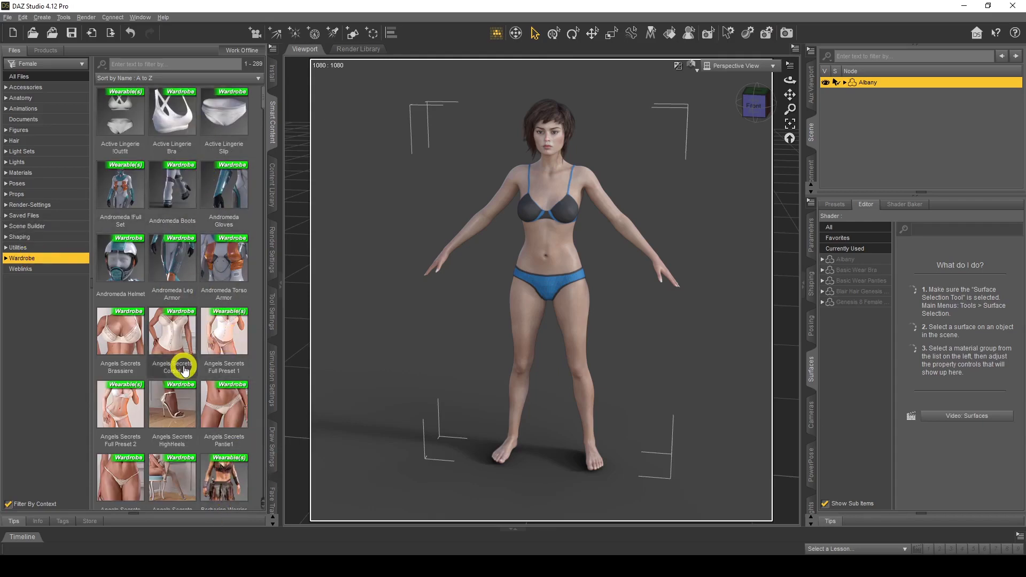
pyautogui.moveTo(184, 370)
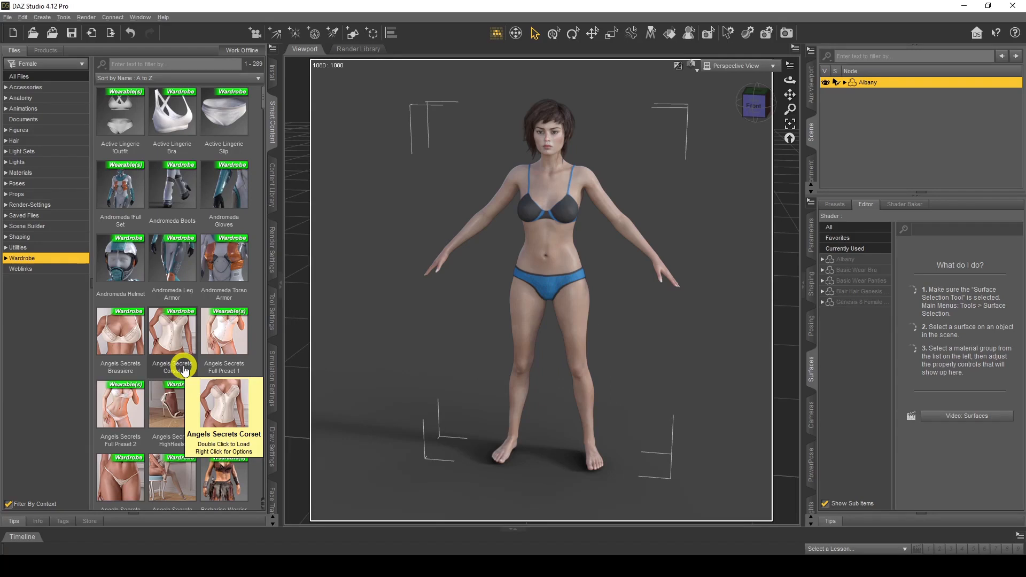
pyautogui.click(9, 504)
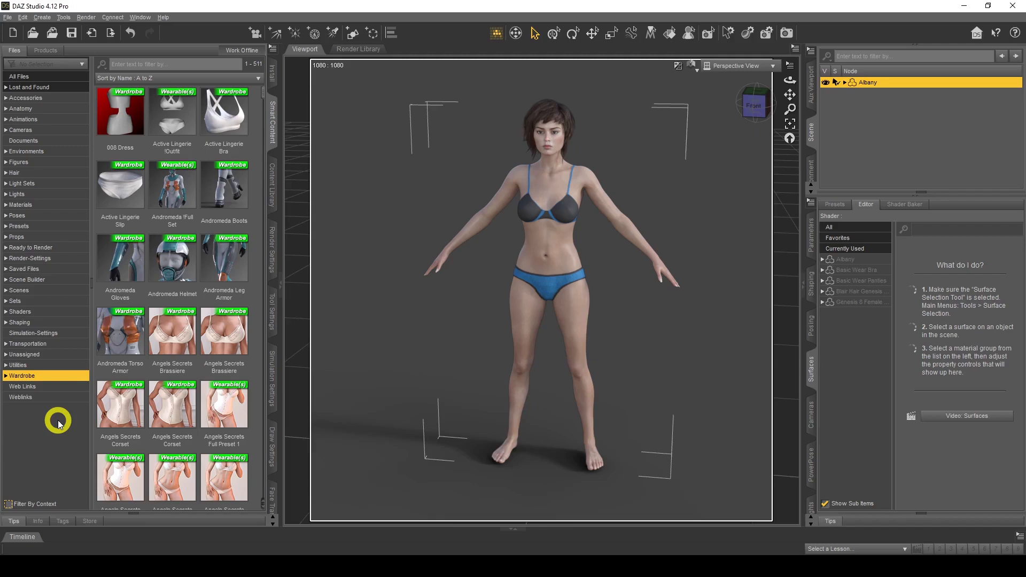
pyautogui.moveTo(115, 122)
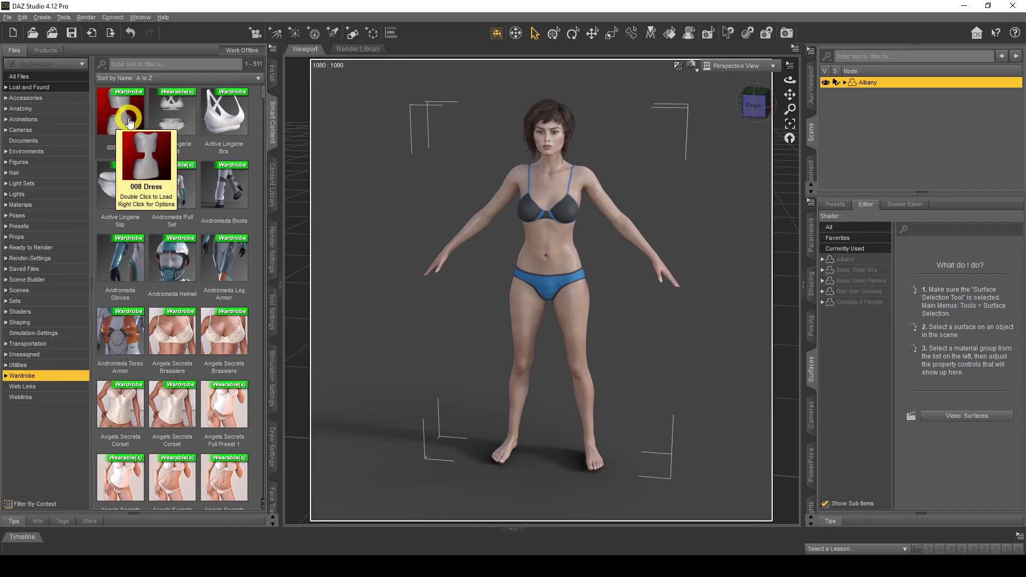
pyautogui.doubleClick(127, 117)
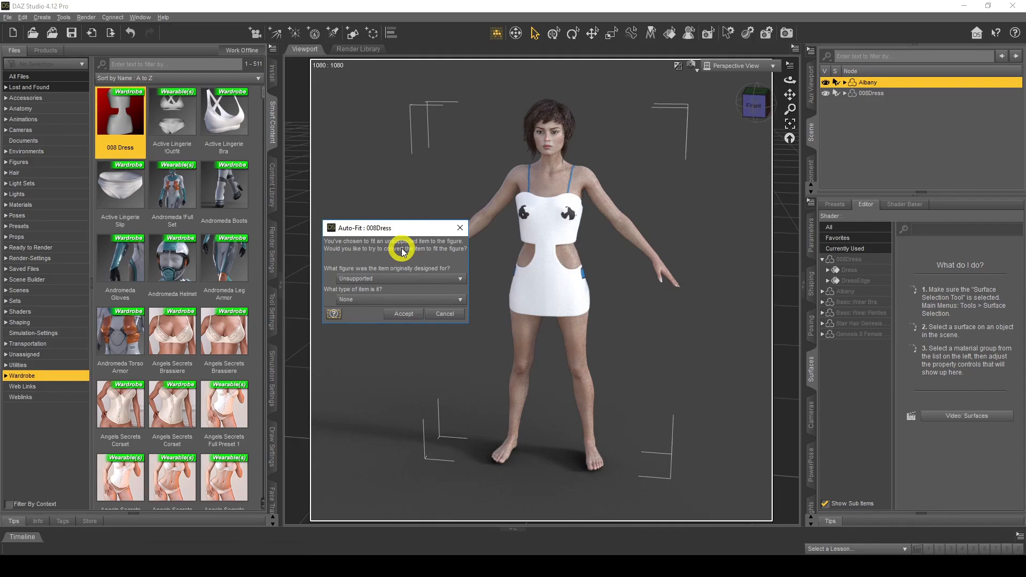
# Auto-fit the 008 Dress as an item designed for Genesis 2 Female with the item type Dresses/Knee-Length.
pyautogui.click(402, 278)
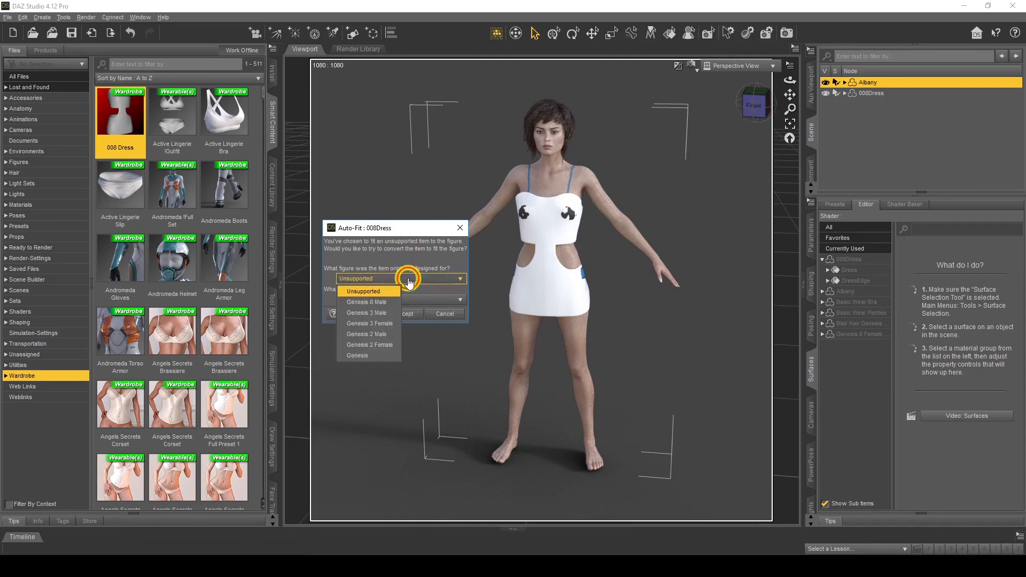
pyautogui.click(386, 342)
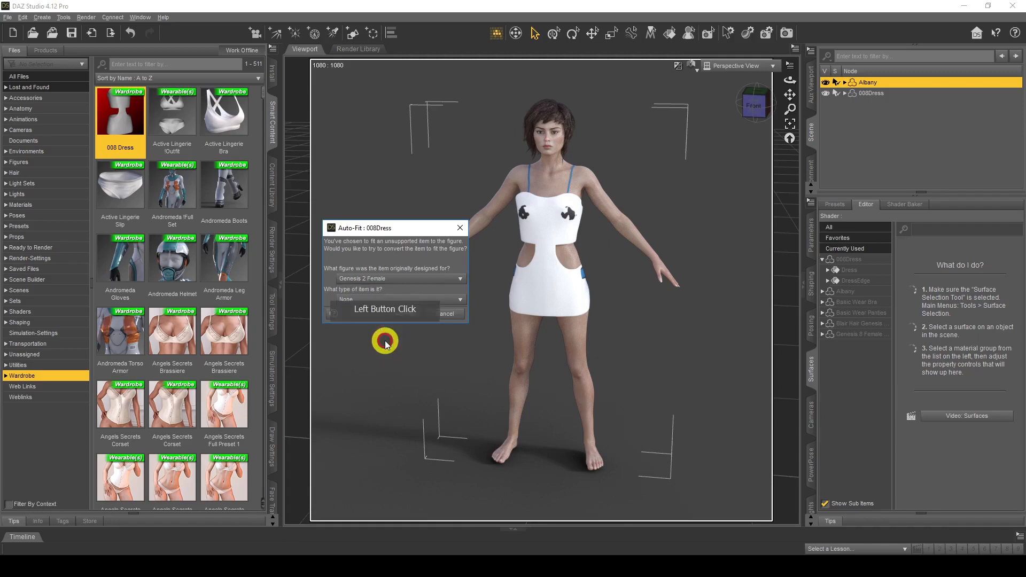
pyautogui.click(378, 301)
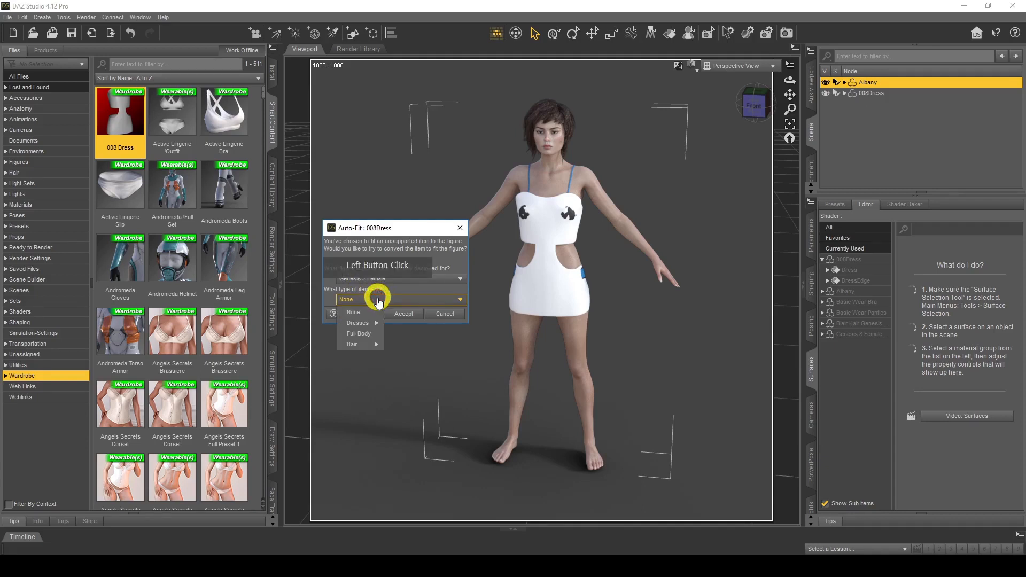
pyautogui.moveTo(368, 323)
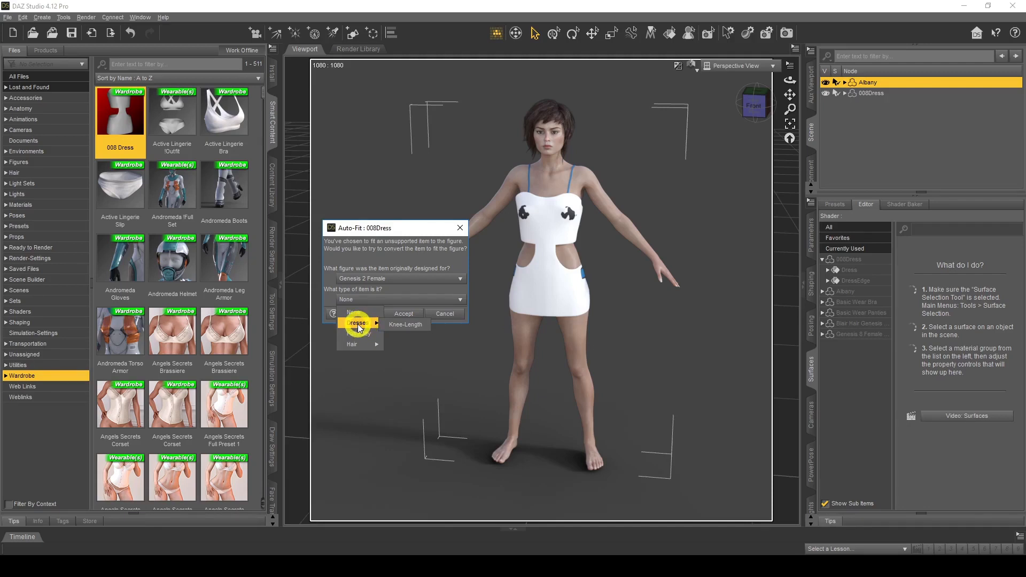
pyautogui.click(393, 324)
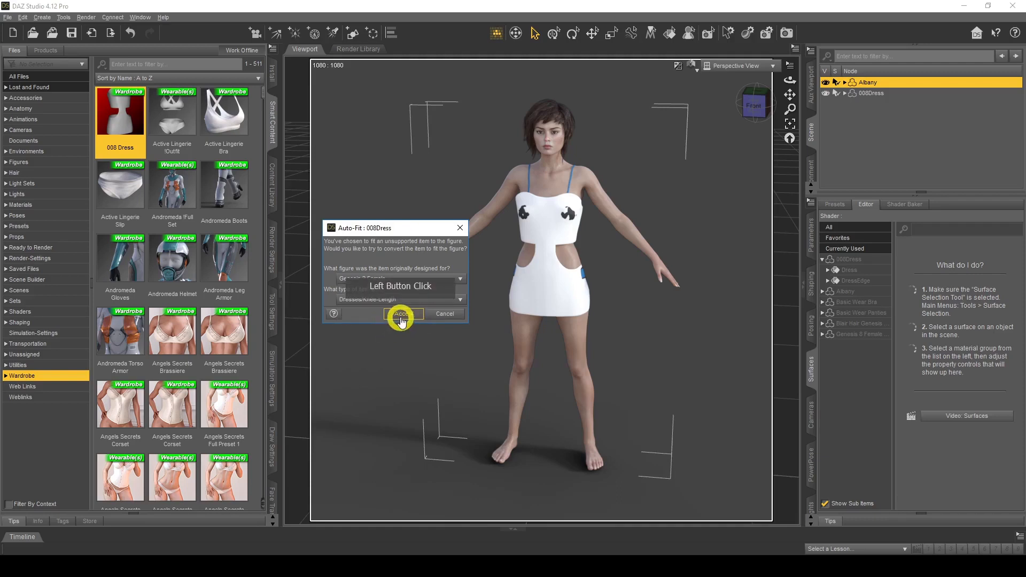
pyautogui.click(401, 317)
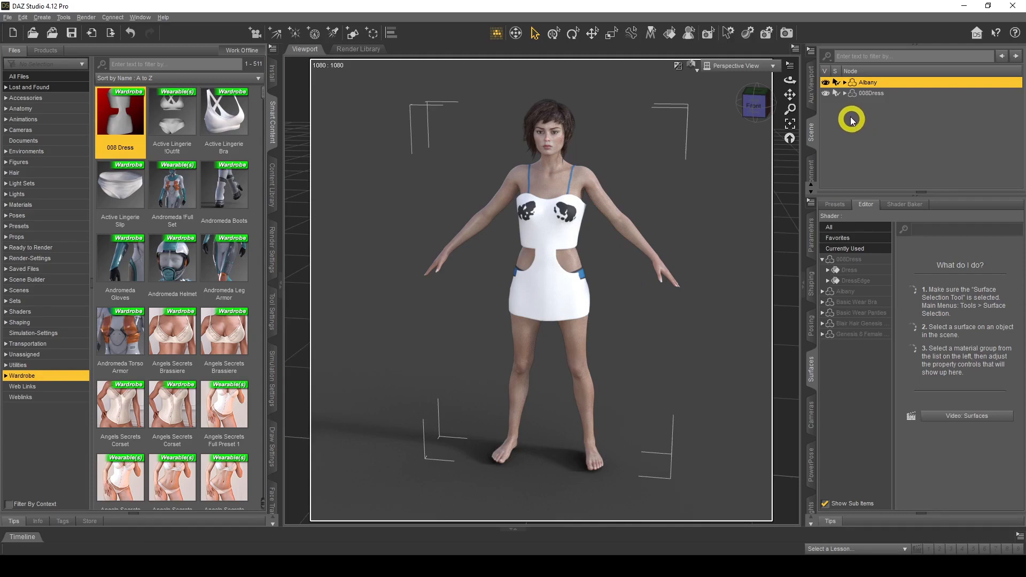
# Hide the Basic Wear Bra and Basic Wear Panties under the Albany figure.
pyautogui.click(845, 83)
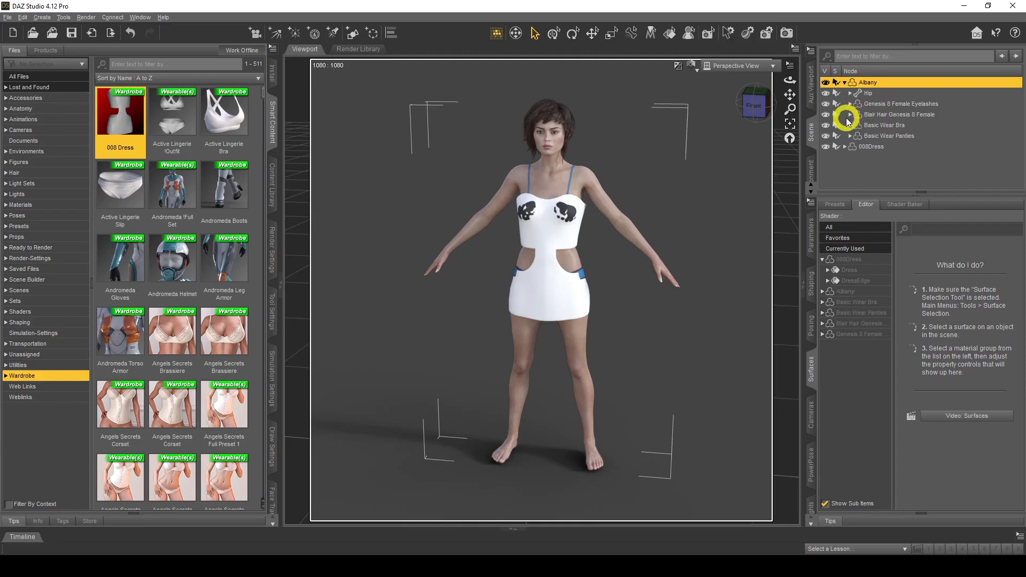
pyautogui.click(826, 126)
pyautogui.click(826, 135)
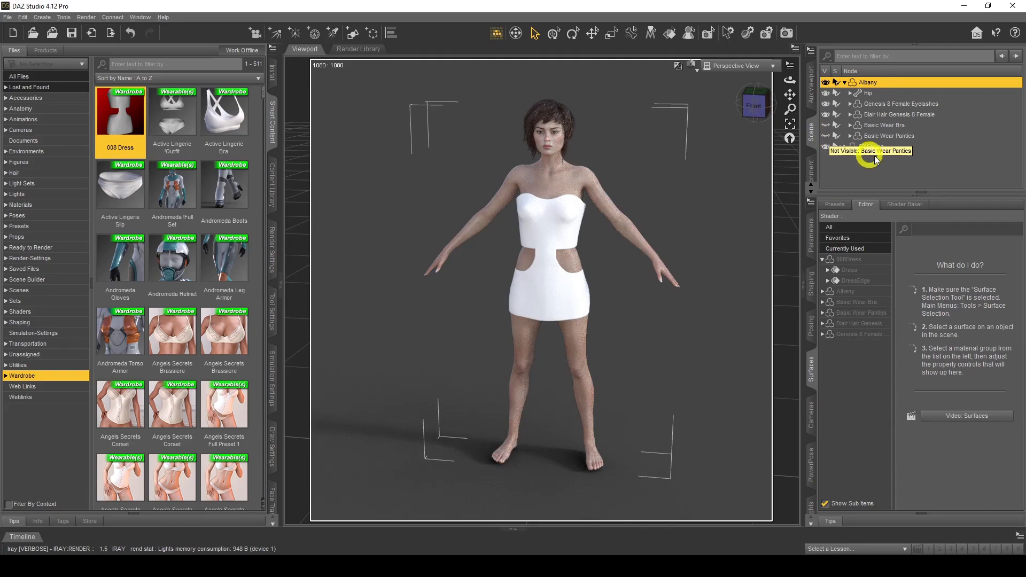
pyautogui.click(844, 82)
# Apply the !Iray Uber Base shader to all surfaces of the 008 Dress and return to its surface properties.
pyautogui.click(867, 93)
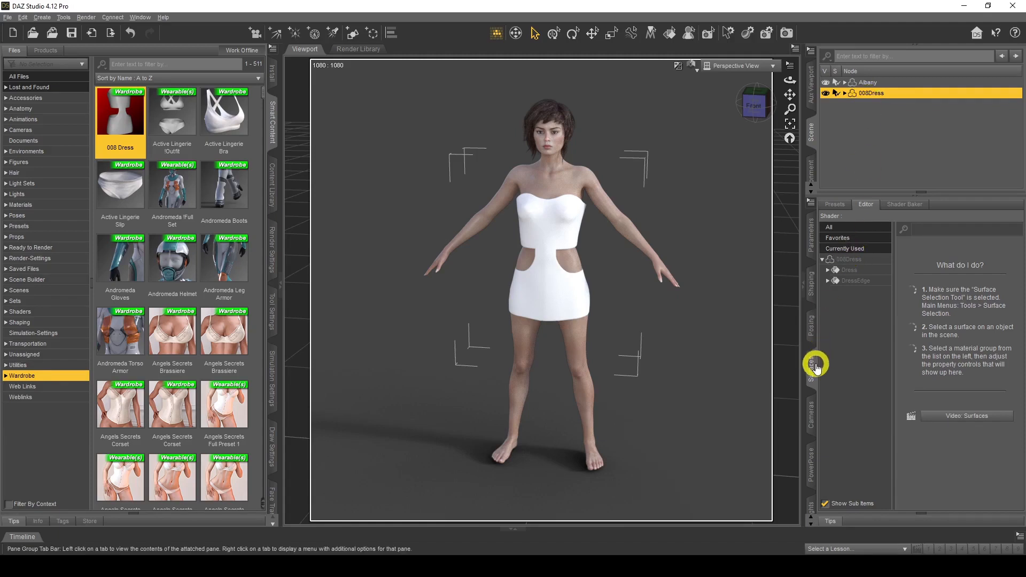
pyautogui.click(855, 260)
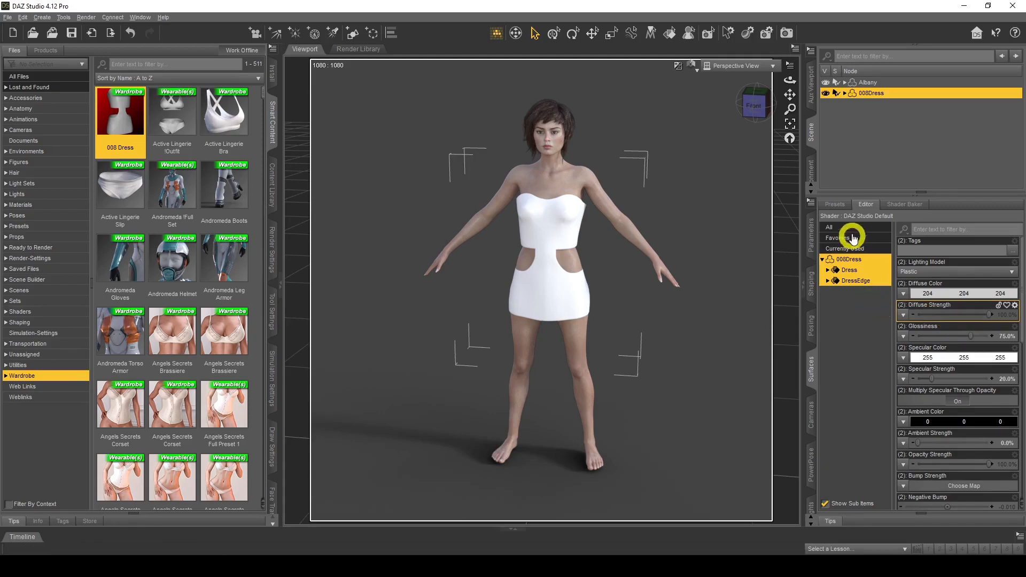
pyautogui.click(841, 206)
pyautogui.click(841, 262)
pyautogui.click(976, 266)
pyautogui.doubleClick(976, 265)
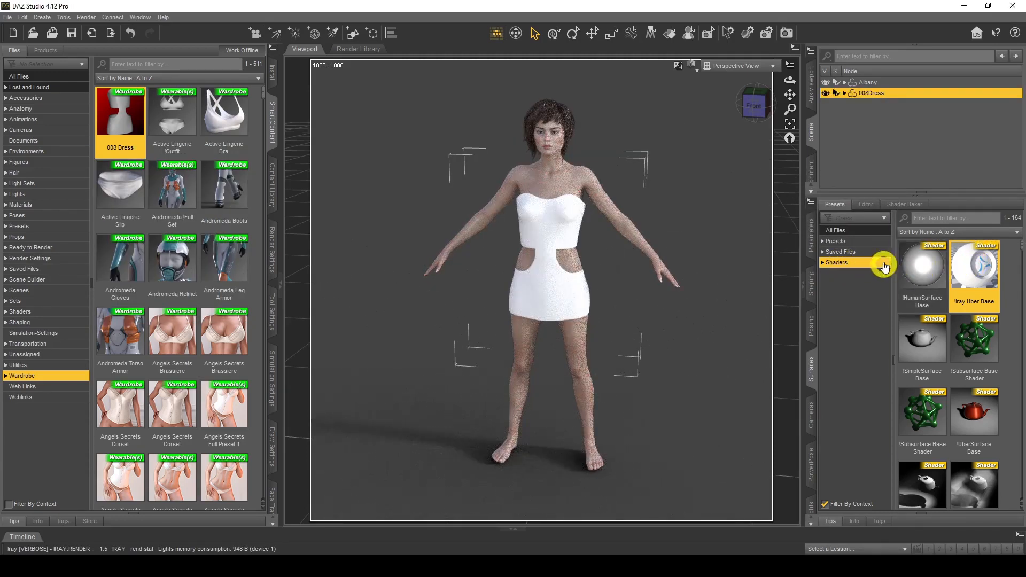
pyautogui.click(871, 206)
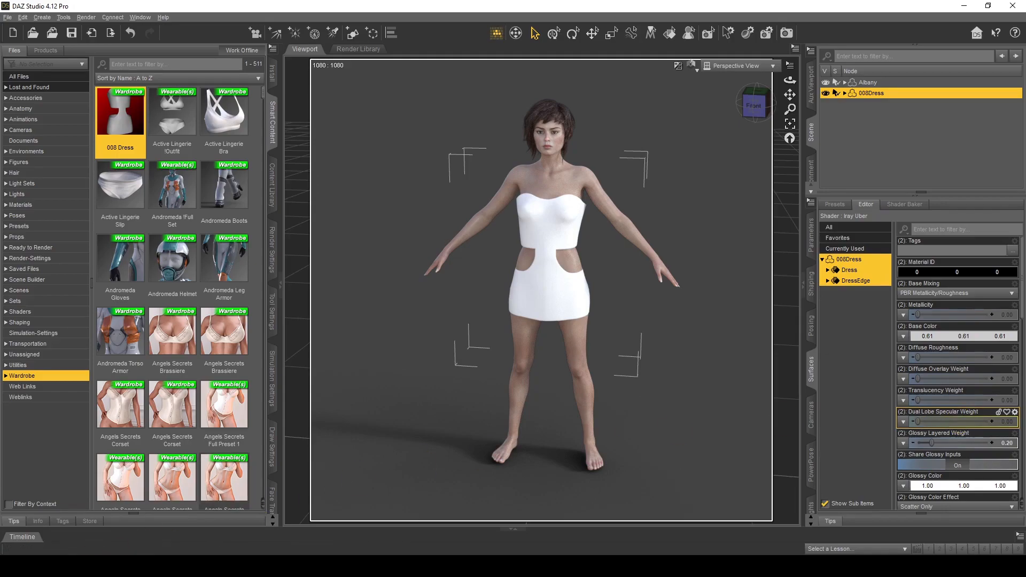
# Check the leather jacket reference in the browser, then set the Base Color of the dress surfaces to black in DAZ Studio.
pyautogui.click(62, 567)
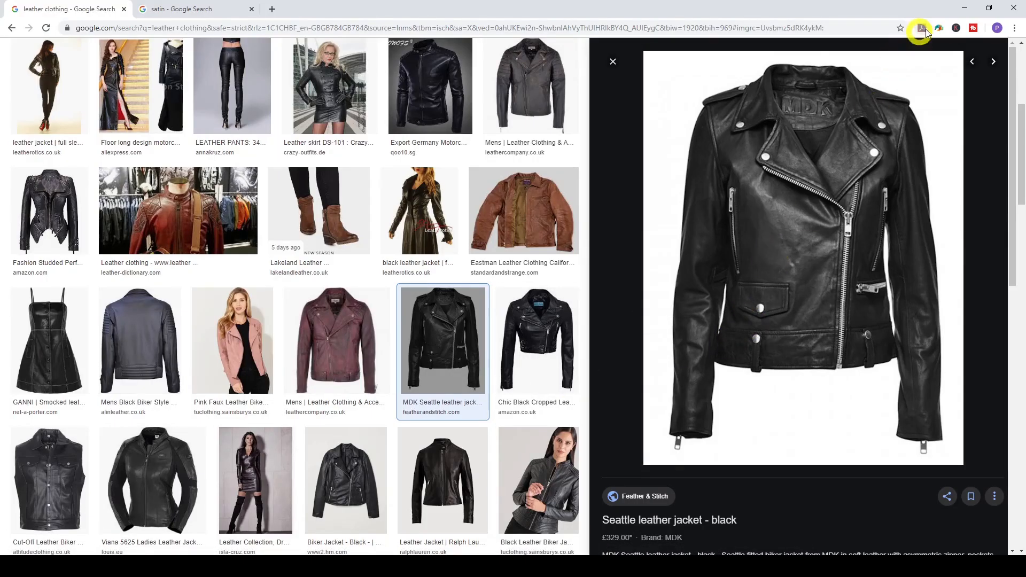
pyautogui.click(492, 557)
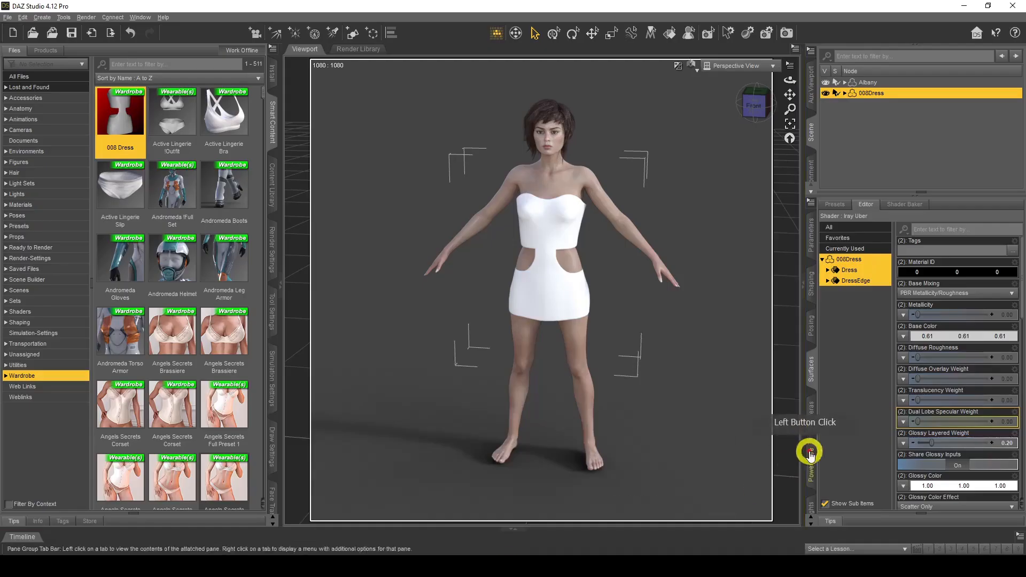
pyautogui.click(908, 332)
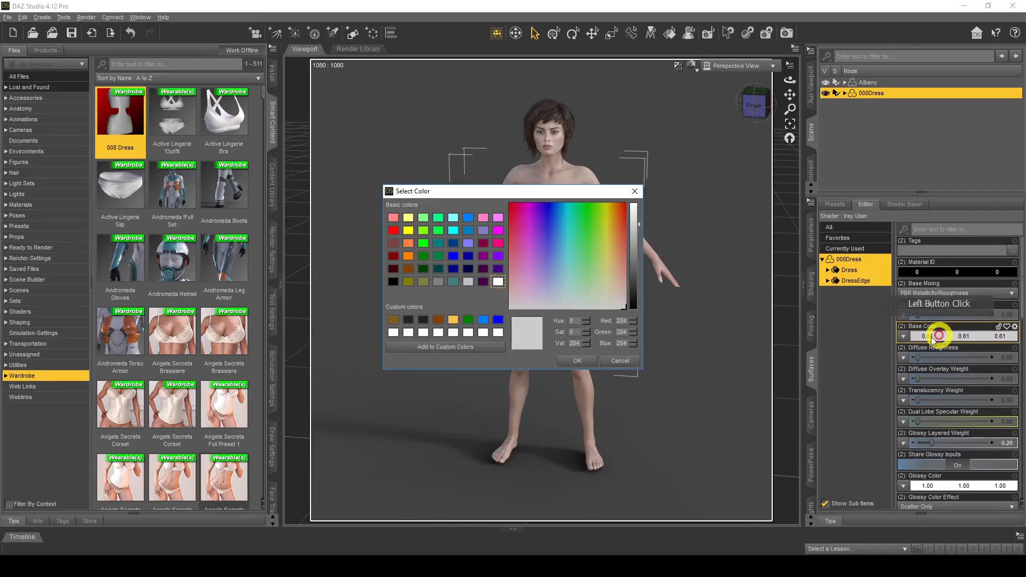
pyautogui.click(391, 282)
pyautogui.click(577, 361)
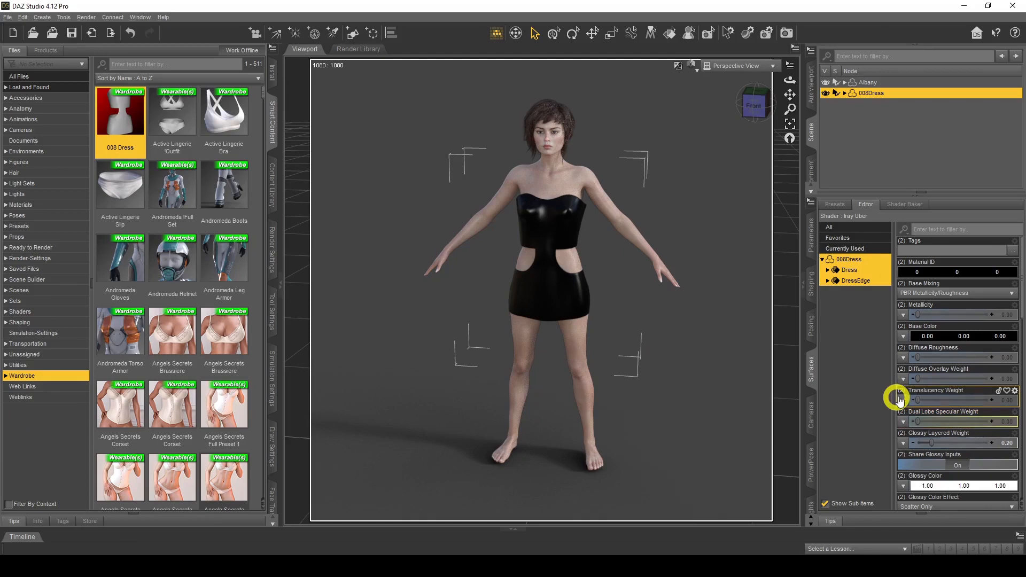
# Set the dress's Glossy Layered Weight to 1.00 and its Glossy Roughness to about 0.29.
pyautogui.scroll(-3, 918, 366)
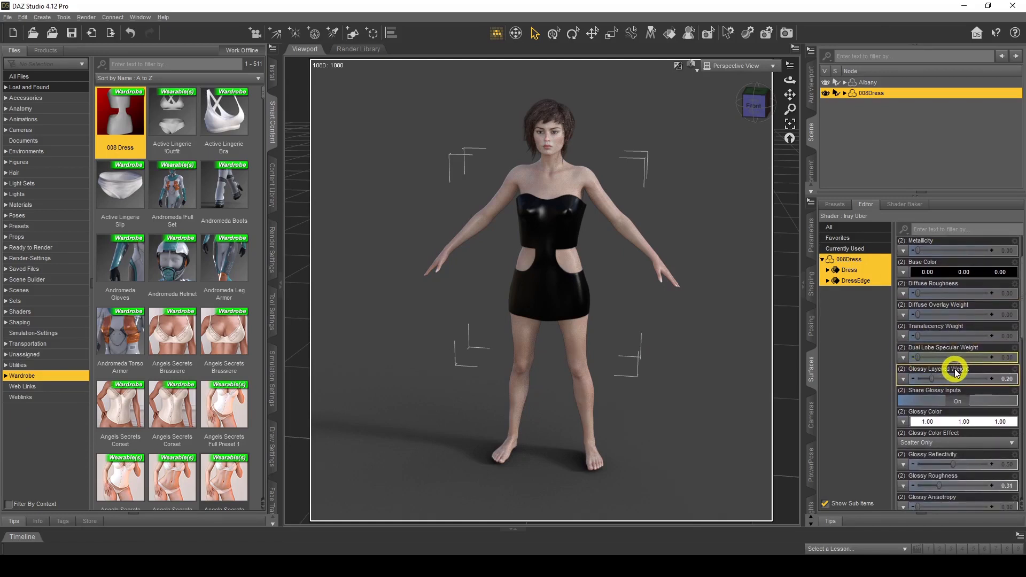
pyautogui.moveTo(930, 378); pyautogui.dragTo(1004, 381)
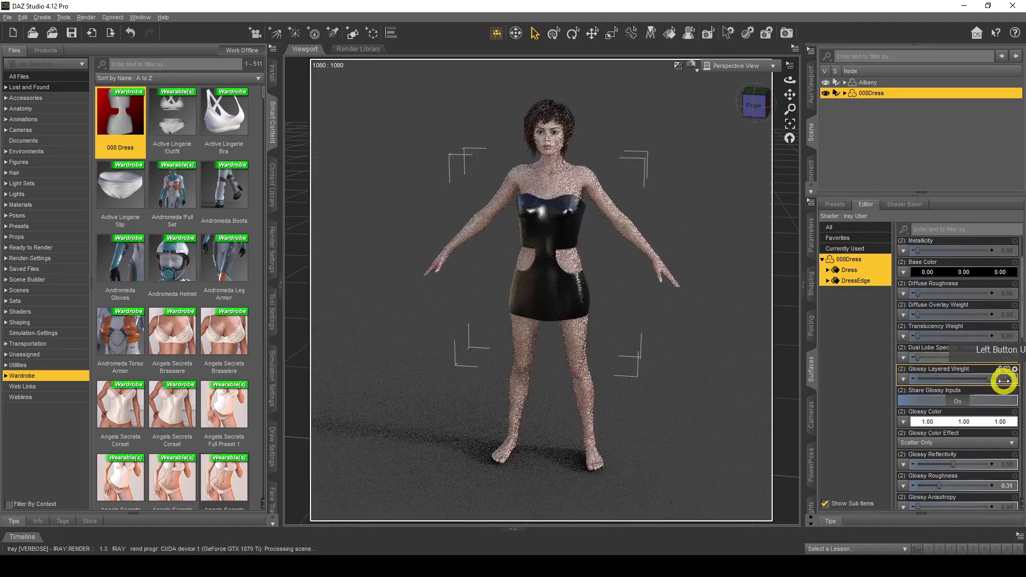
pyautogui.scroll(-3, 954, 380)
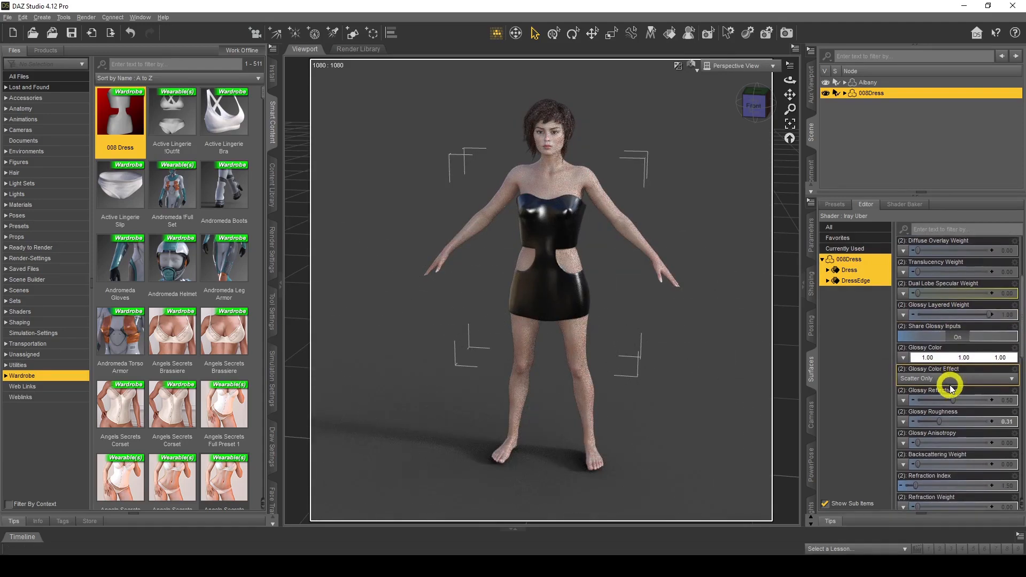
pyautogui.moveTo(939, 421); pyautogui.dragTo(965, 422)
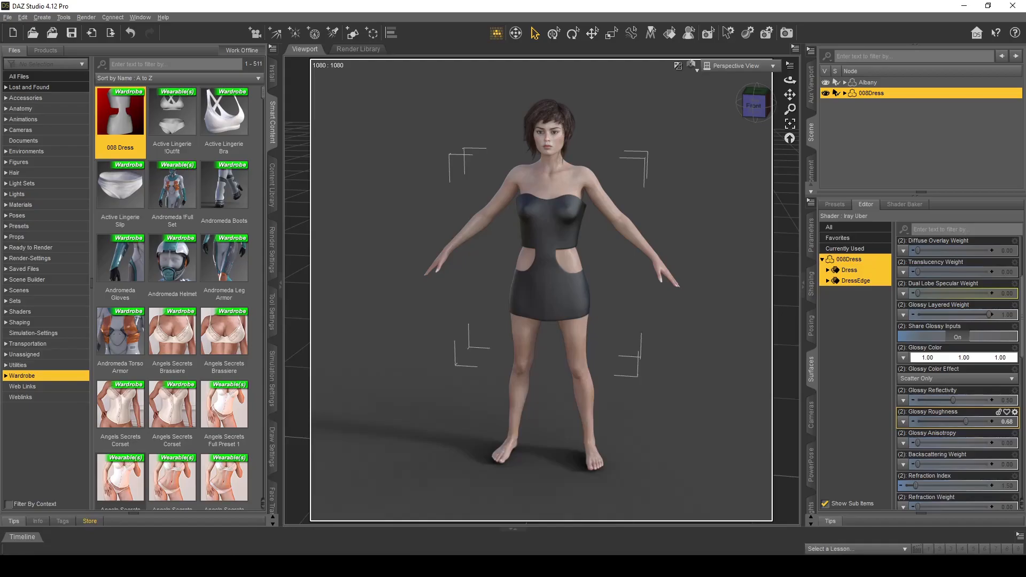
pyautogui.moveTo(954, 421)
pyautogui.mouseDown()
pyautogui.moveTo(965, 420)
pyautogui.moveTo(940, 423)
pyautogui.mouseUp()
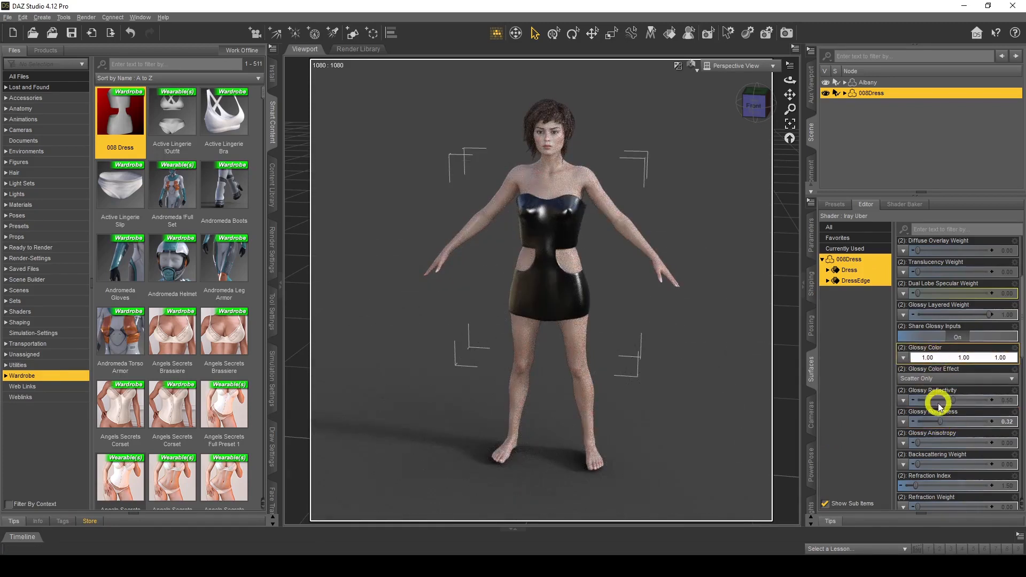
pyautogui.moveTo(937, 420); pyautogui.dragTo(938, 421)
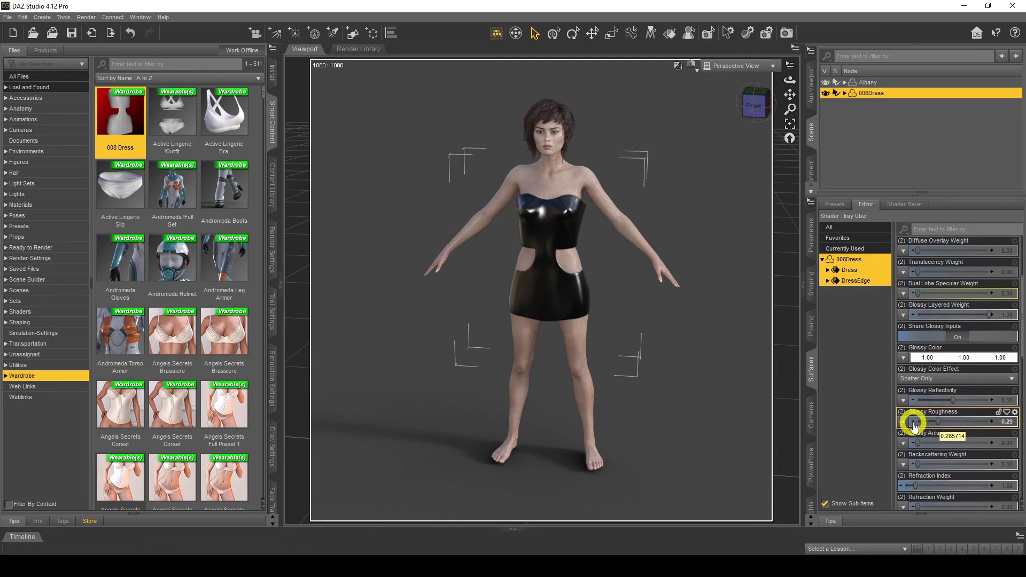
# Open the image file browser for the Normal Map of the 008 Dress surfaces.
pyautogui.scroll(-6, 918, 393)
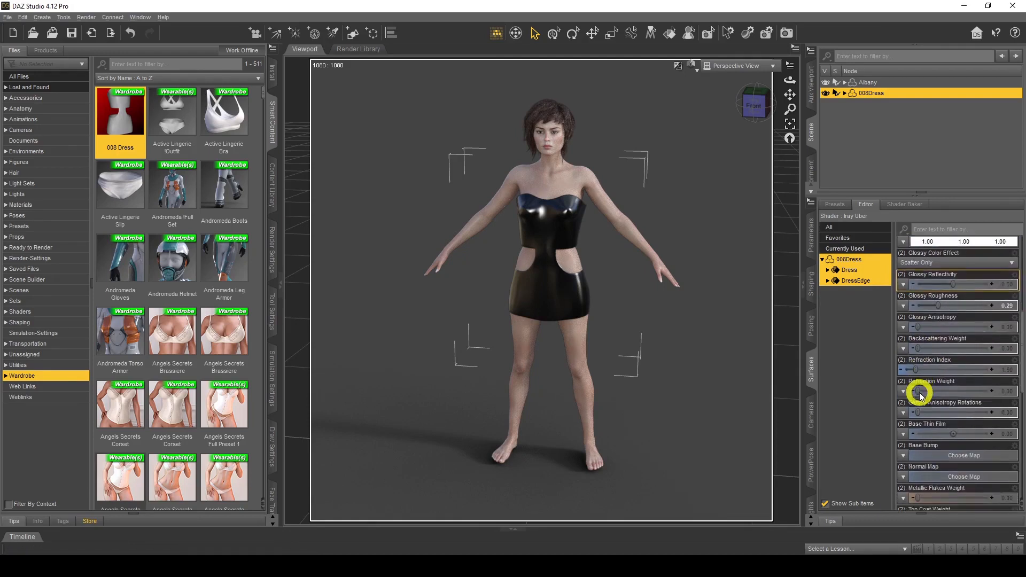
pyautogui.scroll(-6, 919, 392)
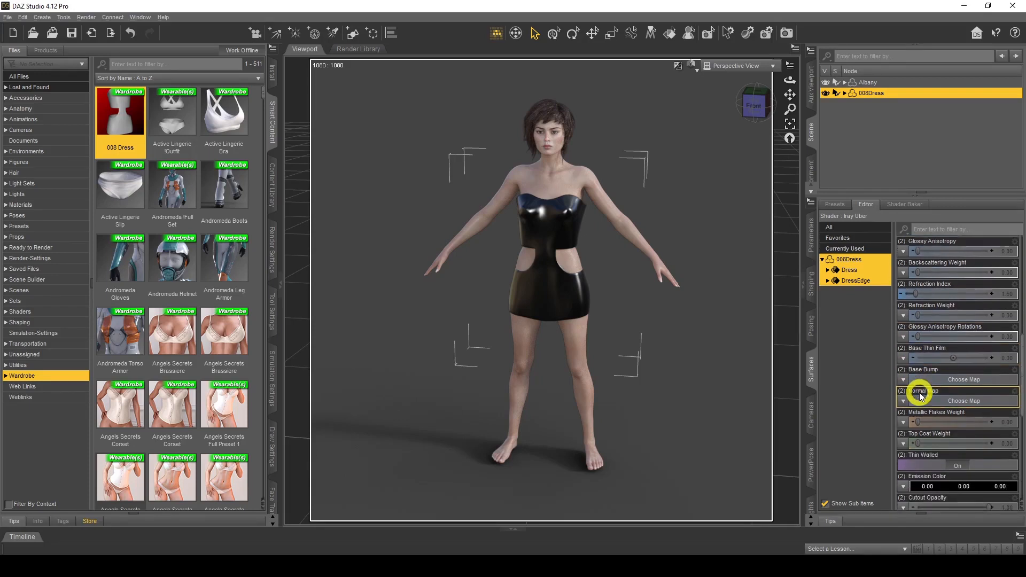
pyautogui.scroll(-1, 919, 392)
pyautogui.scroll(1, 919, 393)
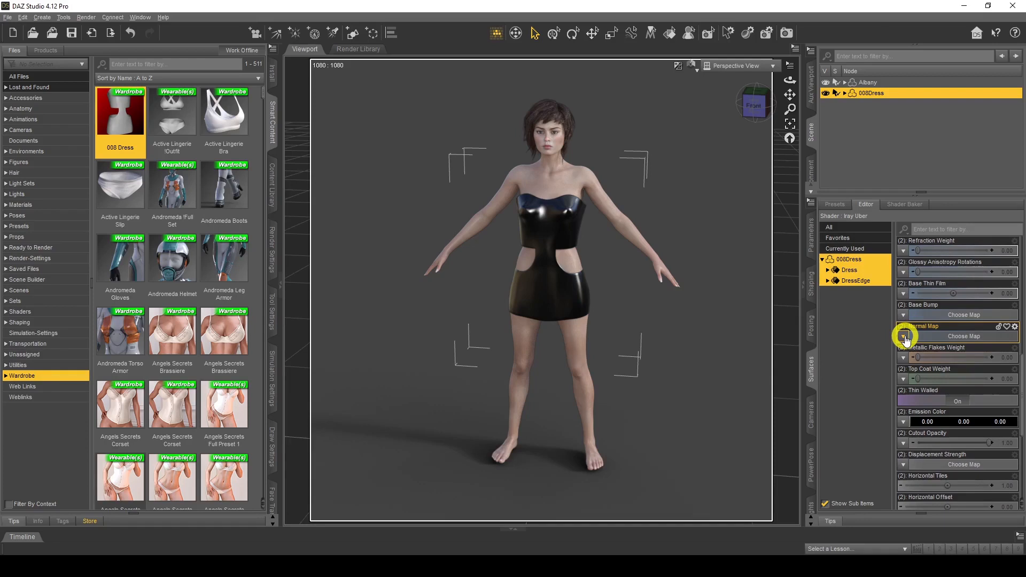
pyautogui.click(903, 336)
pyautogui.click(926, 185)
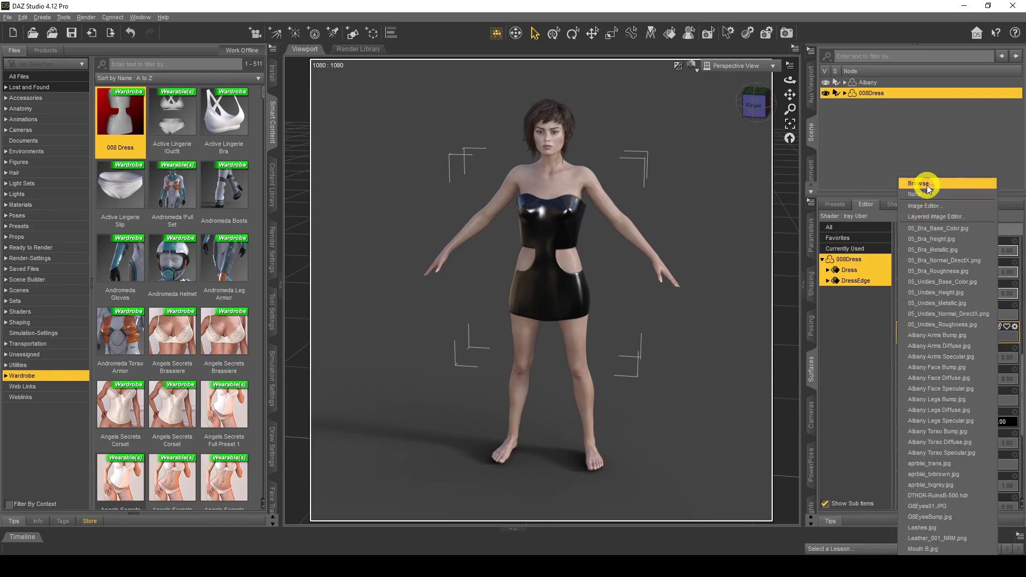
pyautogui.click(231, 202)
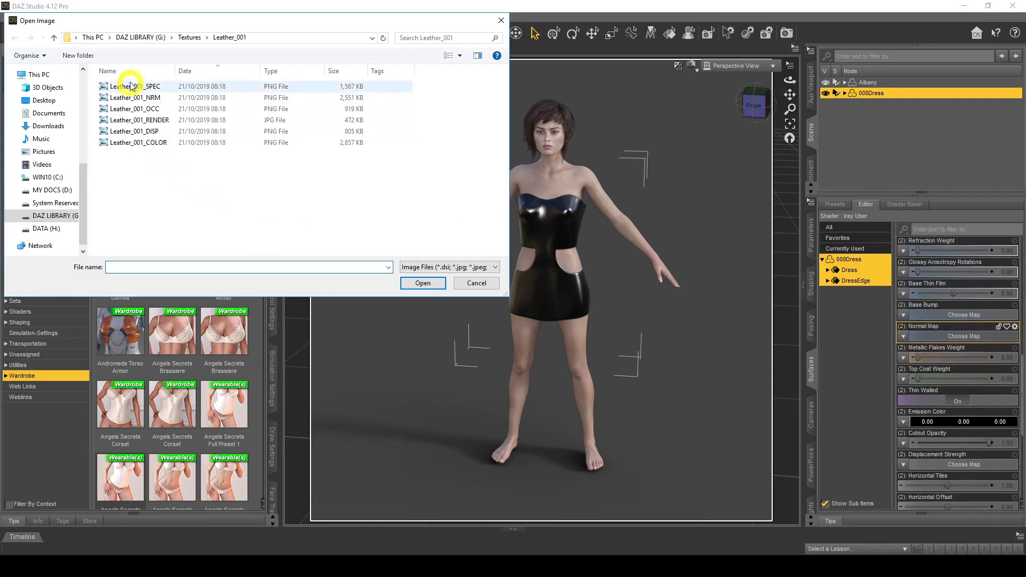
# Load Leather_004_NRM from the Textures/Texture-Pack-Vol1/Leather folder as the dress's Normal Map, browsing the files as thumbnails.
pyautogui.click(189, 37)
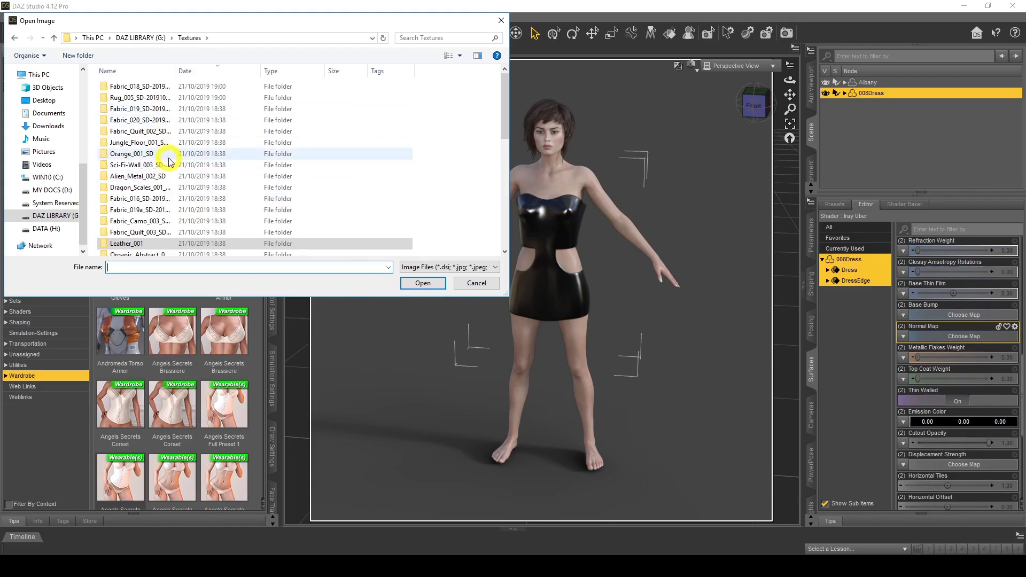
pyautogui.scroll(-3, 168, 160)
pyautogui.doubleClick(158, 201)
pyautogui.scroll(-2, 171, 149)
pyautogui.doubleClick(172, 137)
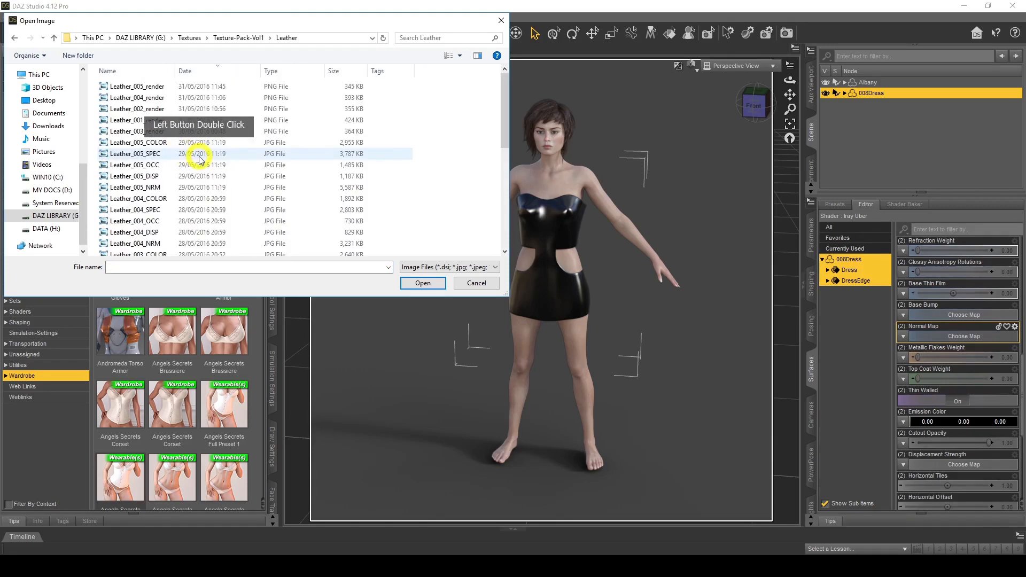
pyautogui.click(444, 55)
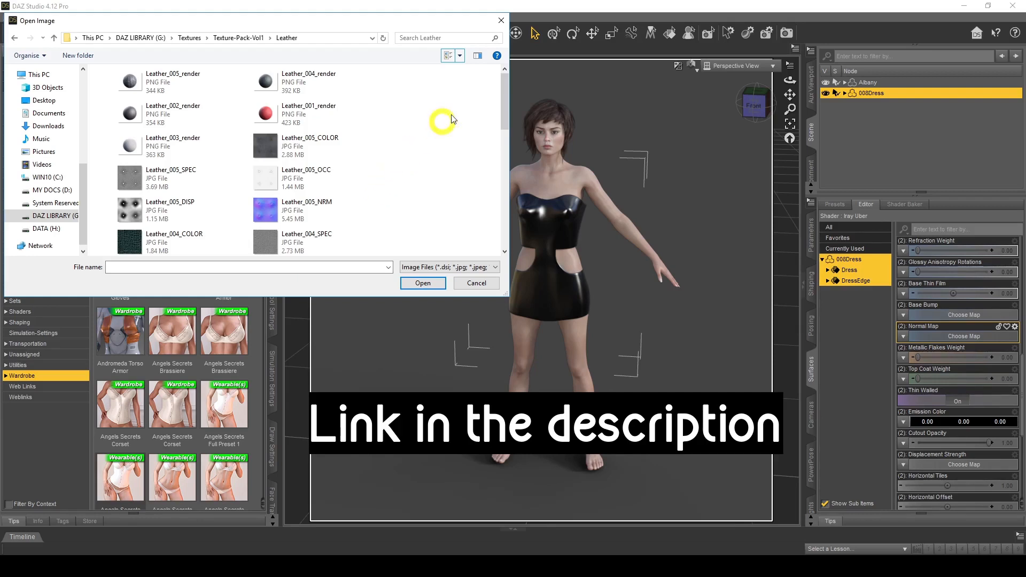
pyautogui.moveTo(501, 87); pyautogui.dragTo(499, 128)
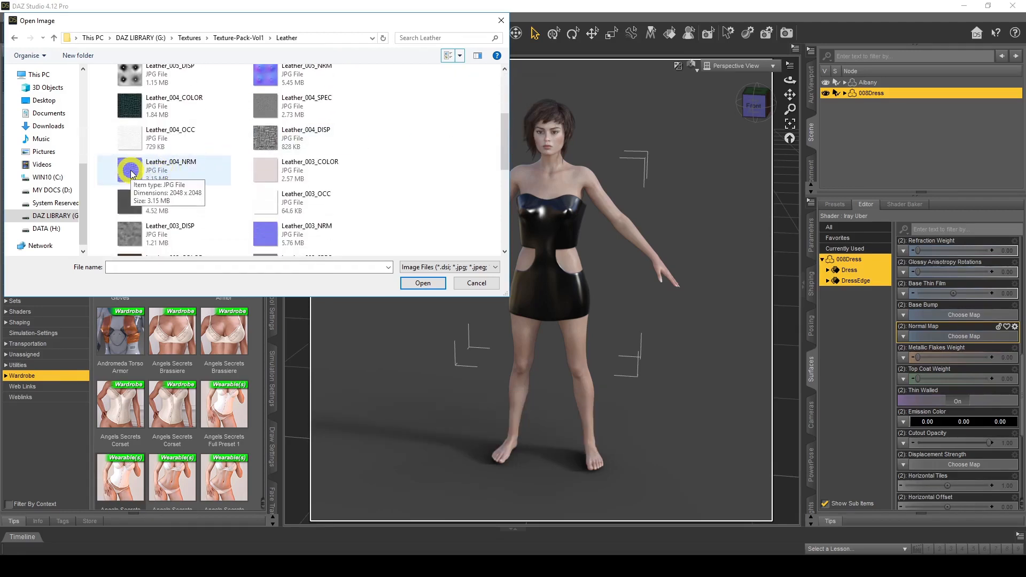
pyautogui.doubleClick(130, 171)
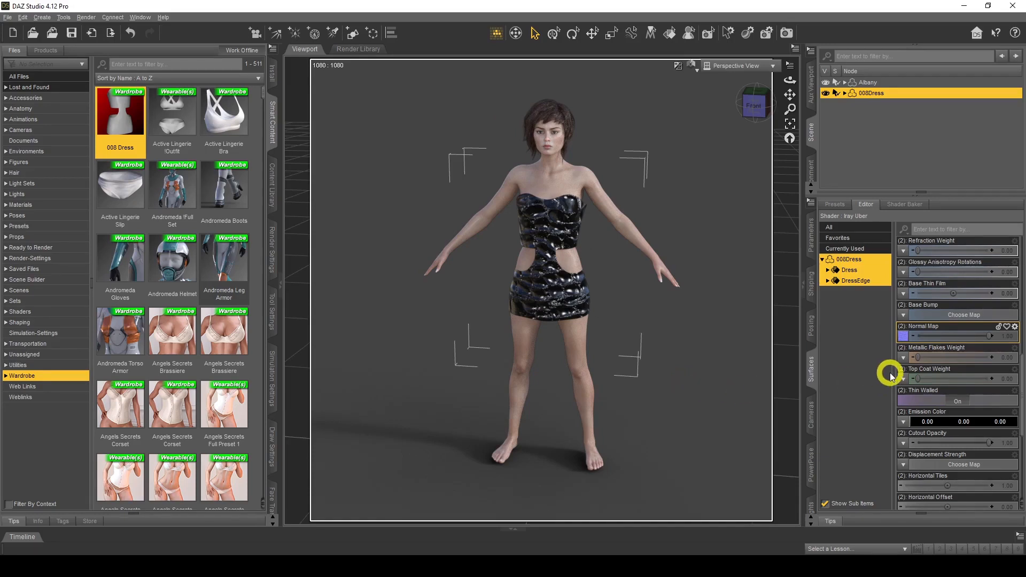
# Set both Horizontal Tiles and Vertical Tiles of the dress surfaces to 5.
pyautogui.scroll(-3, 906, 363)
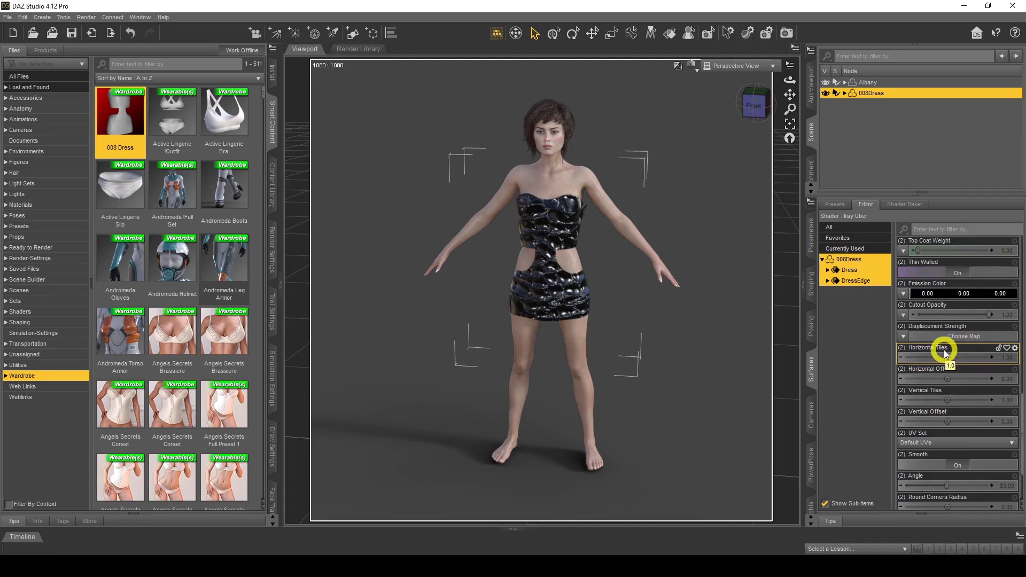
pyautogui.click(1008, 358)
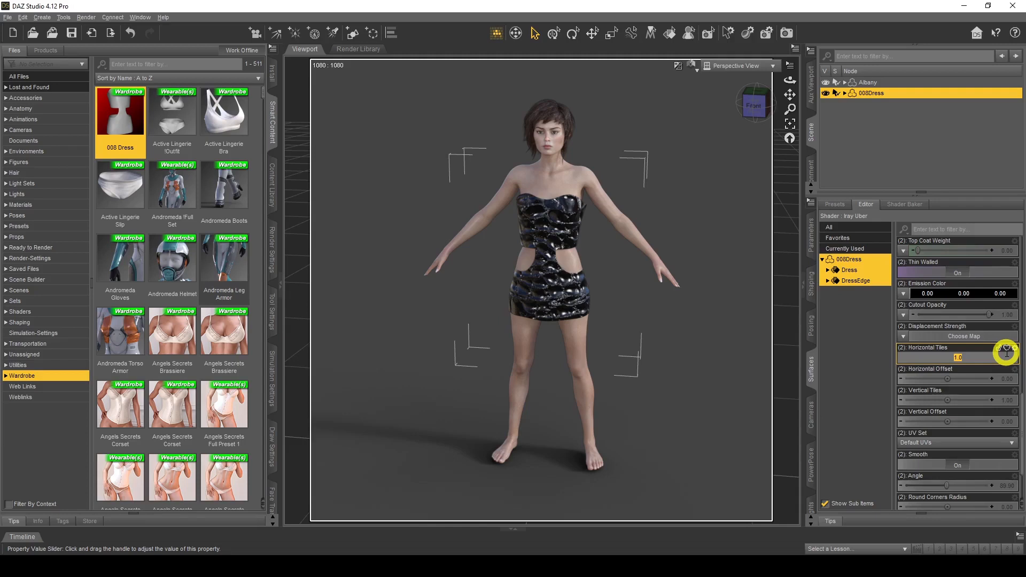
pyautogui.write('5')
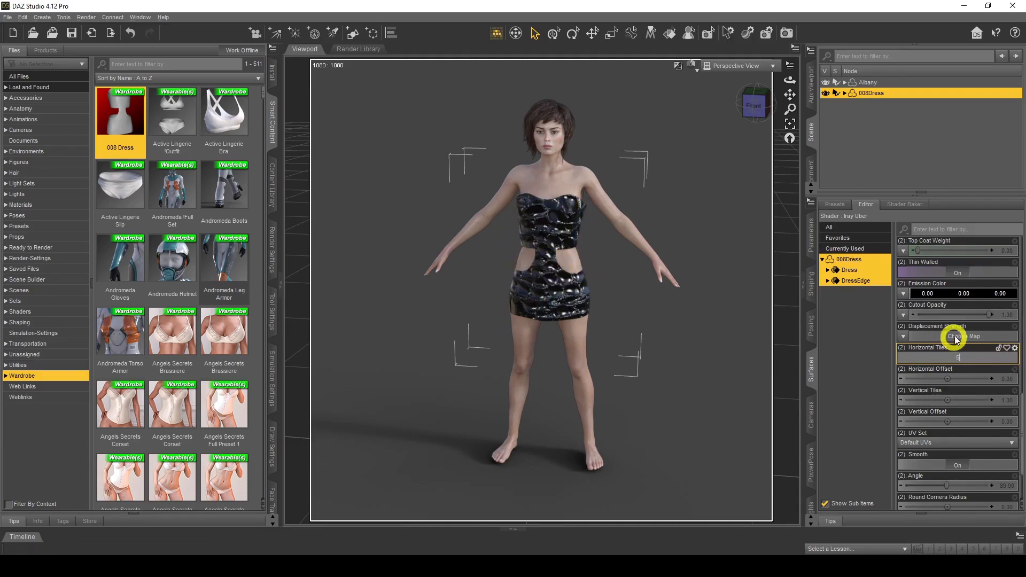
pyautogui.press('Return')
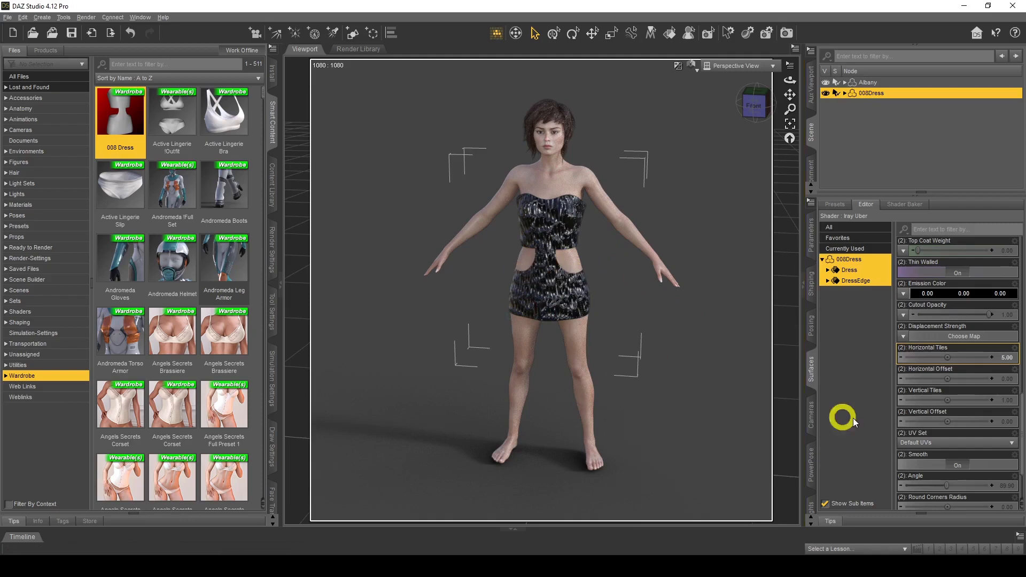
pyautogui.click(1007, 401)
pyautogui.write('5')
pyautogui.press('Return')
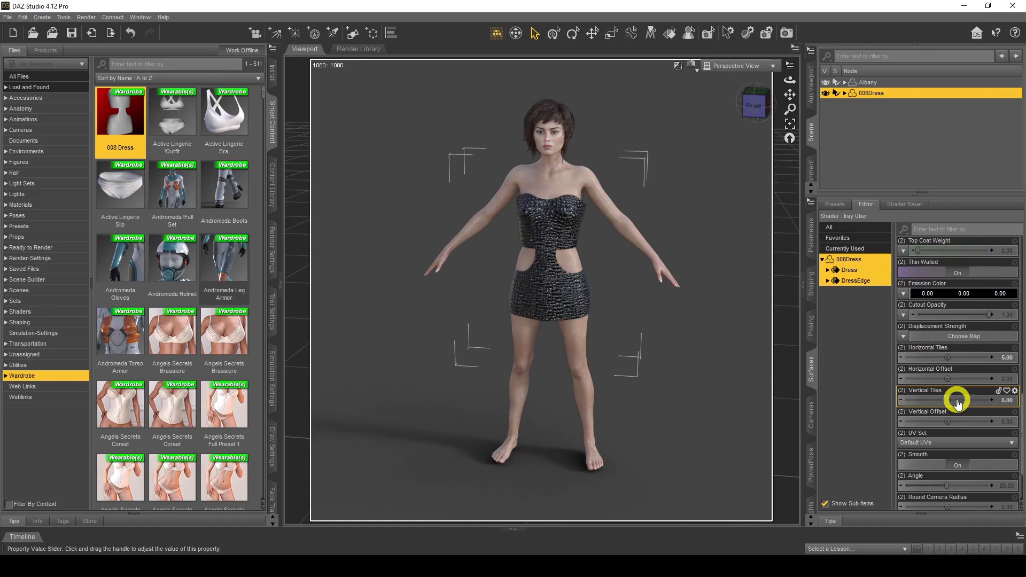
# Try lower and higher Glossy Roughness values on the dress, ending at about 0.34.
pyautogui.scroll(15, 957, 404)
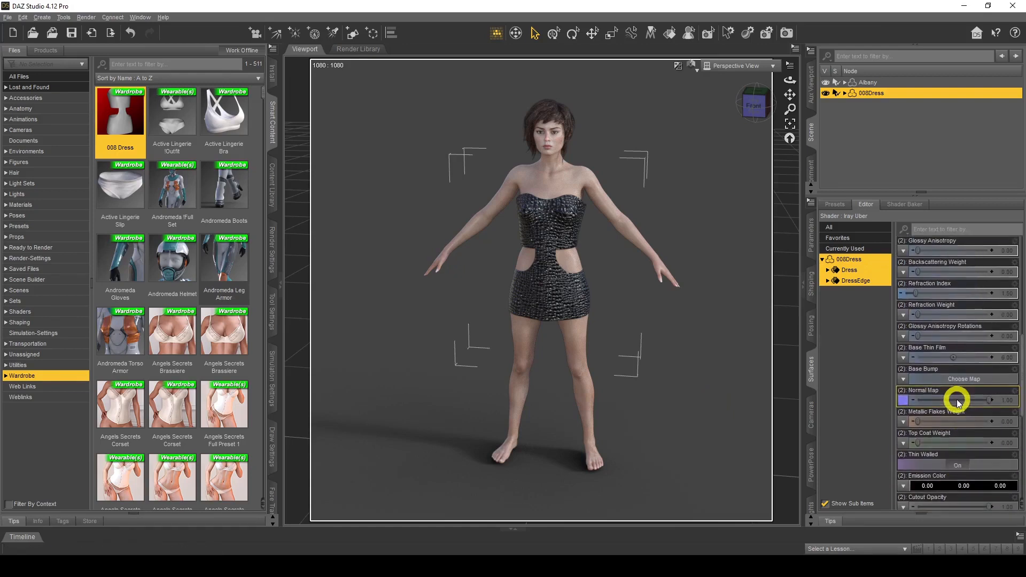
pyautogui.moveTo(939, 357); pyautogui.dragTo(929, 357)
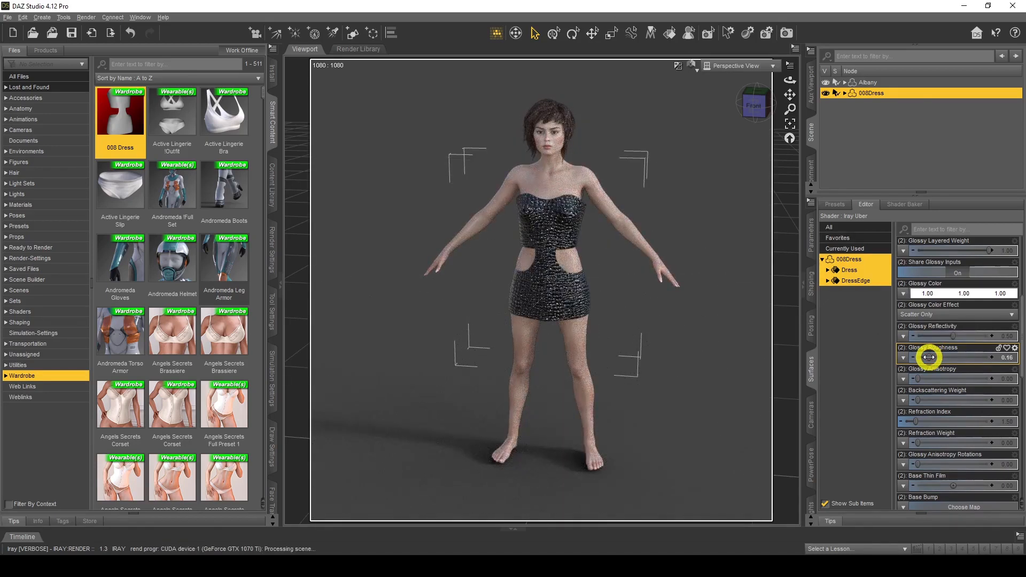
pyautogui.moveTo(929, 357); pyautogui.dragTo(932, 357)
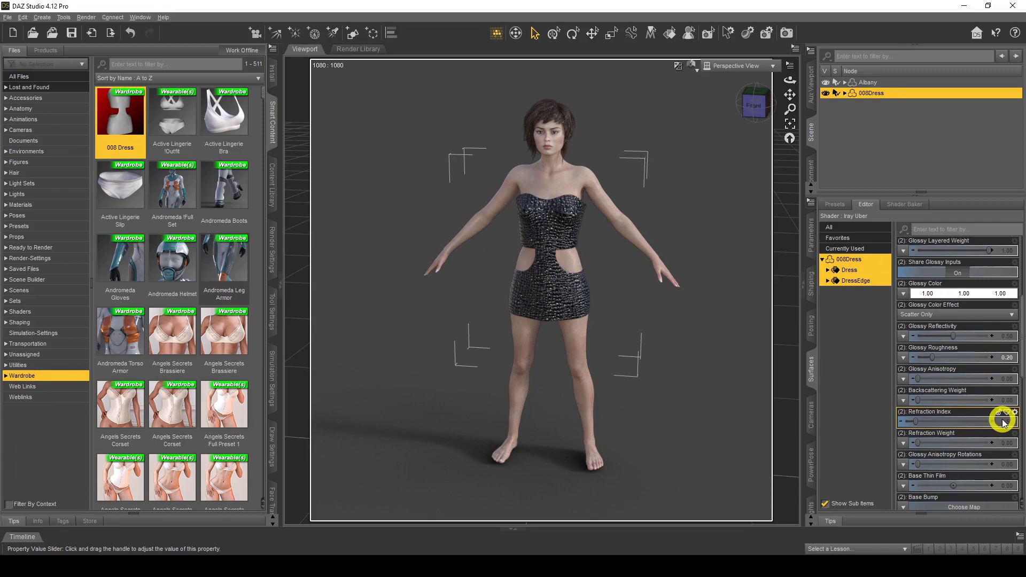
pyautogui.moveTo(931, 357); pyautogui.dragTo(941, 357)
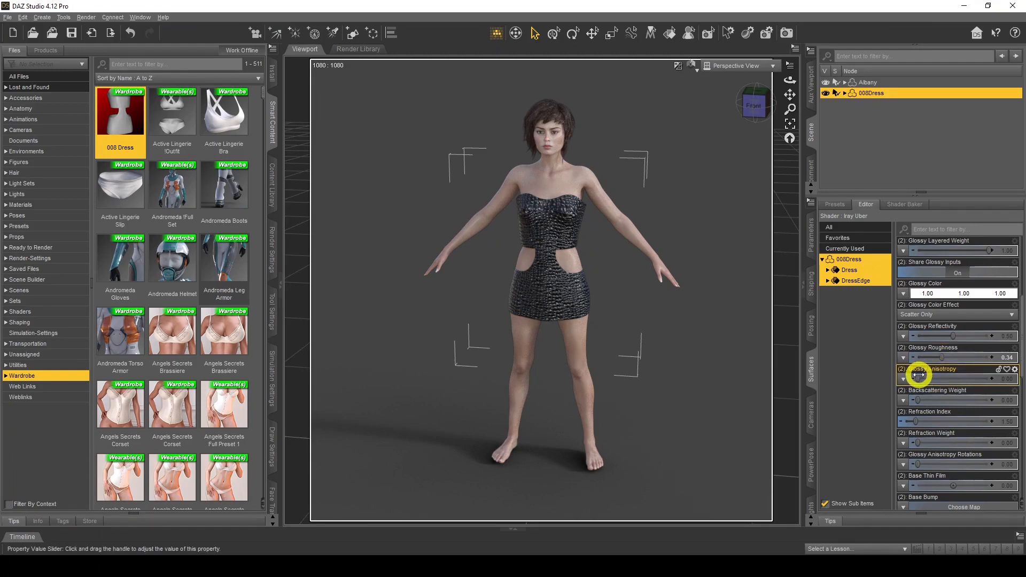
# Raise the dress's Glossy Anisotropy to about 0.84.
pyautogui.moveTo(918, 379); pyautogui.dragTo(977, 379)
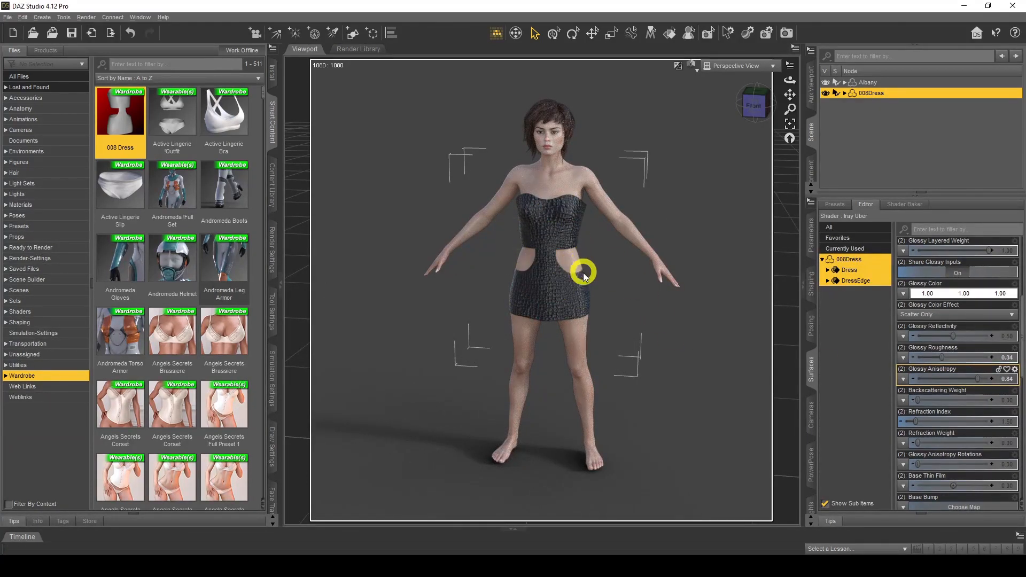
pyautogui.moveTo(977, 380); pyautogui.dragTo(977, 380)
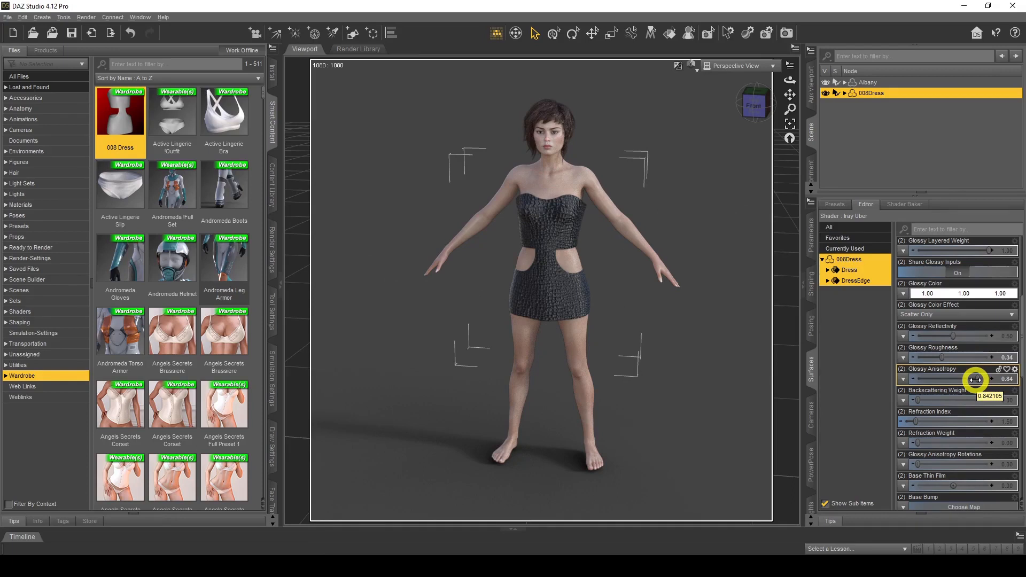
pyautogui.moveTo(977, 379); pyautogui.dragTo(978, 380)
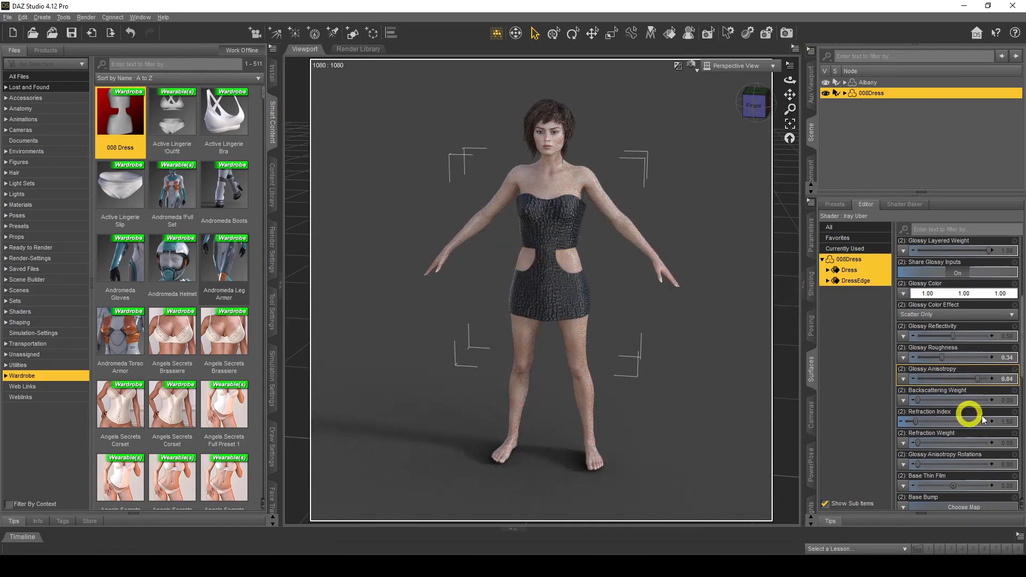
# Set the dress's Glossy Anisotropy Rotations to about 0.060 and its Glossy Roughness to about 0.27.
pyautogui.scroll(-3, 979, 390)
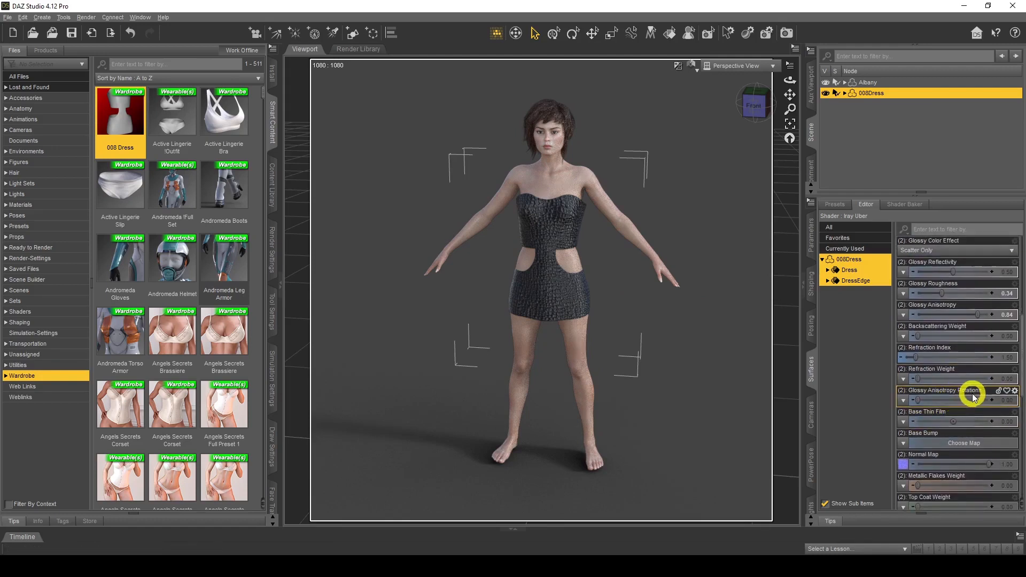
pyautogui.moveTo(918, 400); pyautogui.dragTo(922, 398)
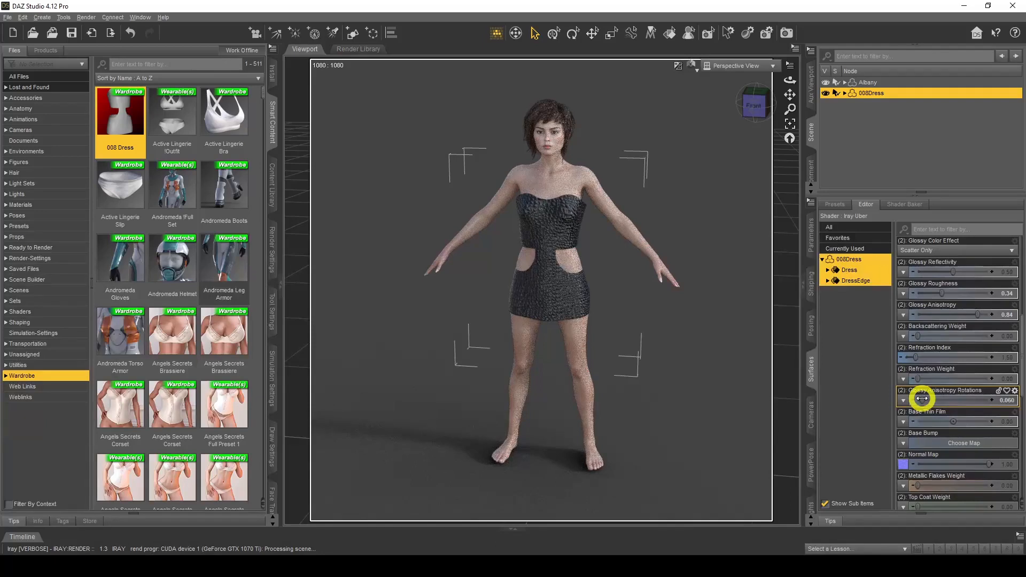
pyautogui.scroll(3, 940, 398)
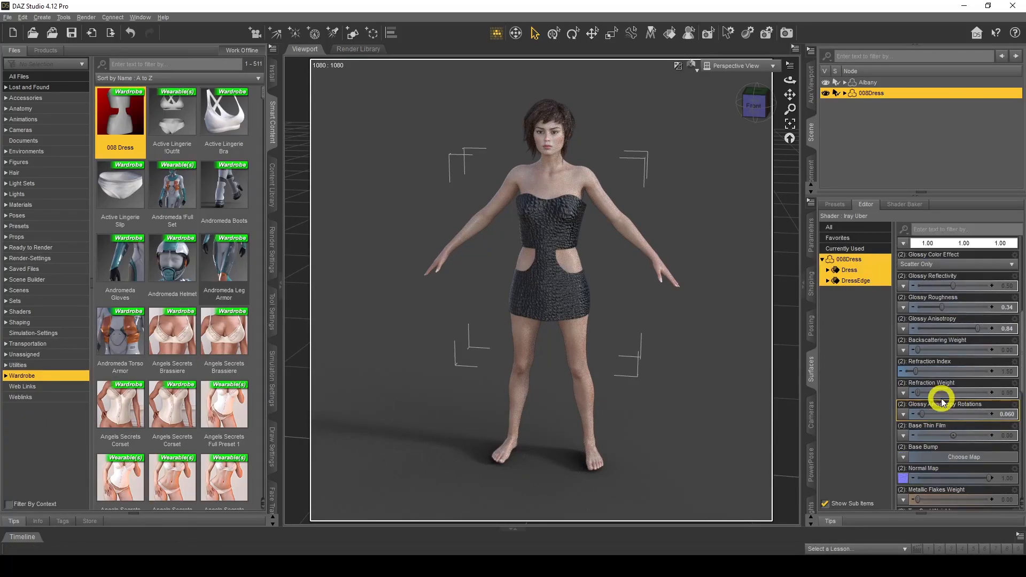
pyautogui.moveTo(942, 357); pyautogui.dragTo(937, 357)
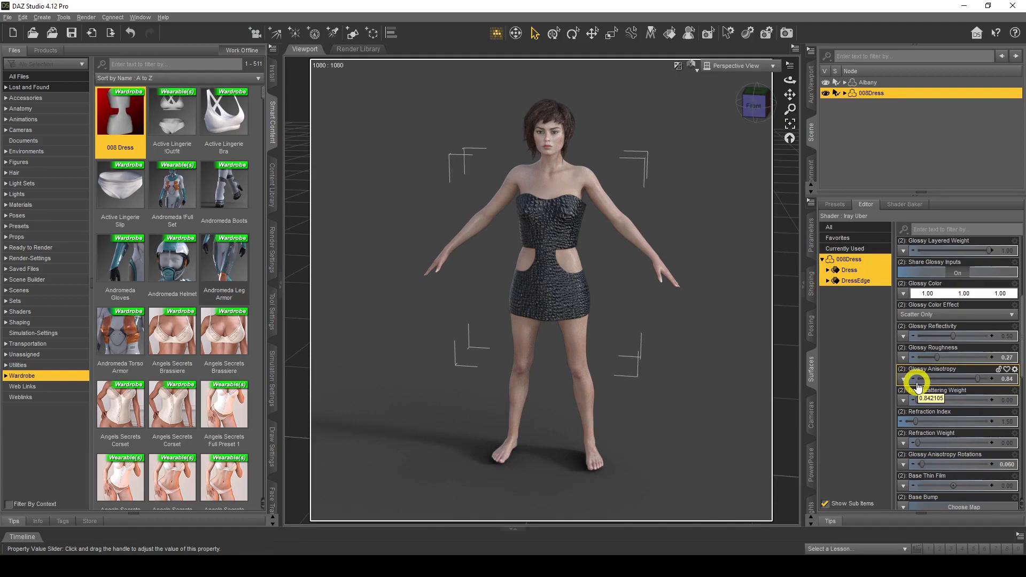
# Add metallic flakes to the dress surfaces with a Metallic Flakes Weight of about 0.053.
pyautogui.scroll(-6, 917, 384)
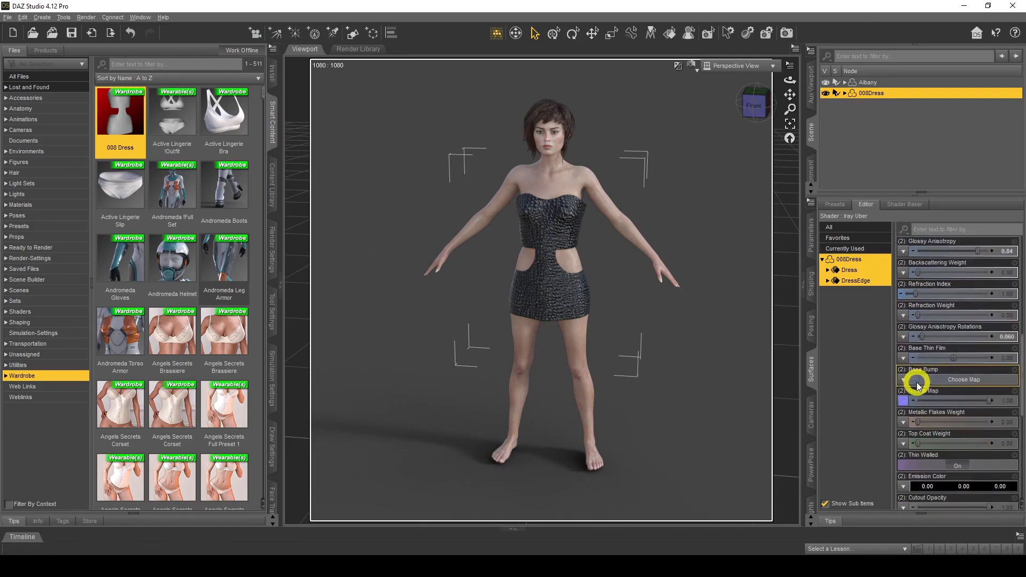
pyautogui.moveTo(917, 421); pyautogui.dragTo(928, 422)
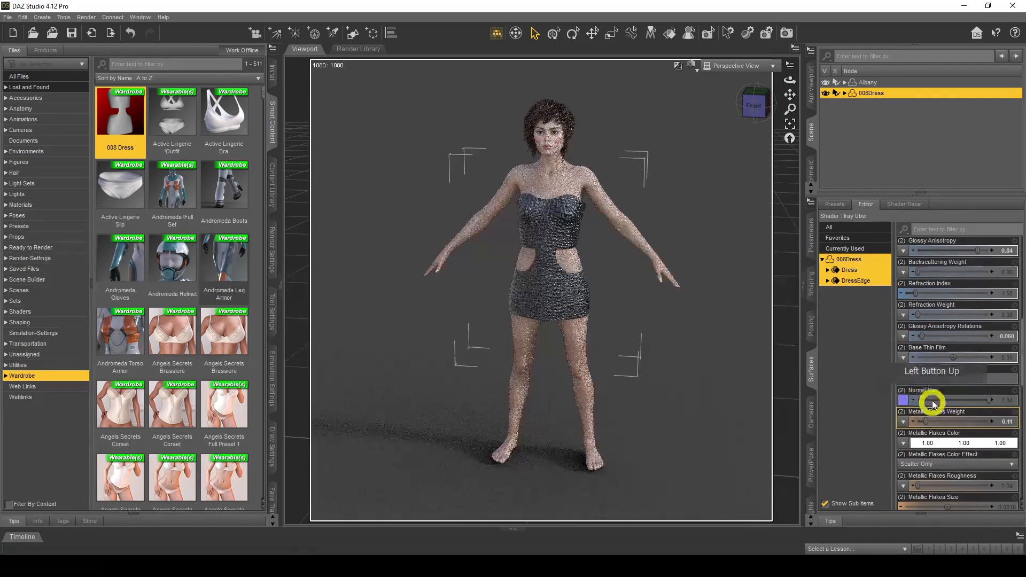
pyautogui.scroll(-3, 933, 389)
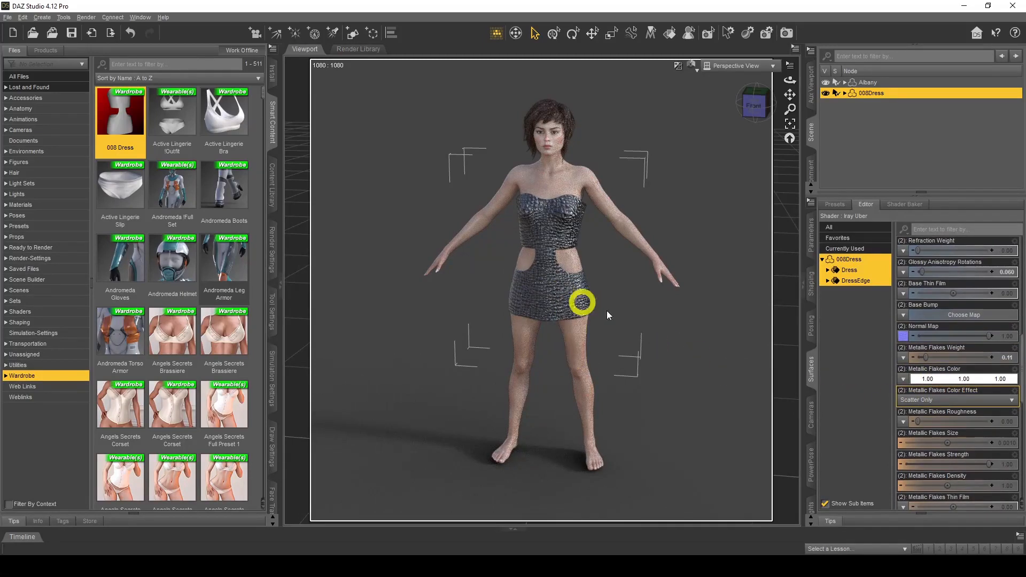
pyautogui.moveTo(925, 356); pyautogui.dragTo(922, 356)
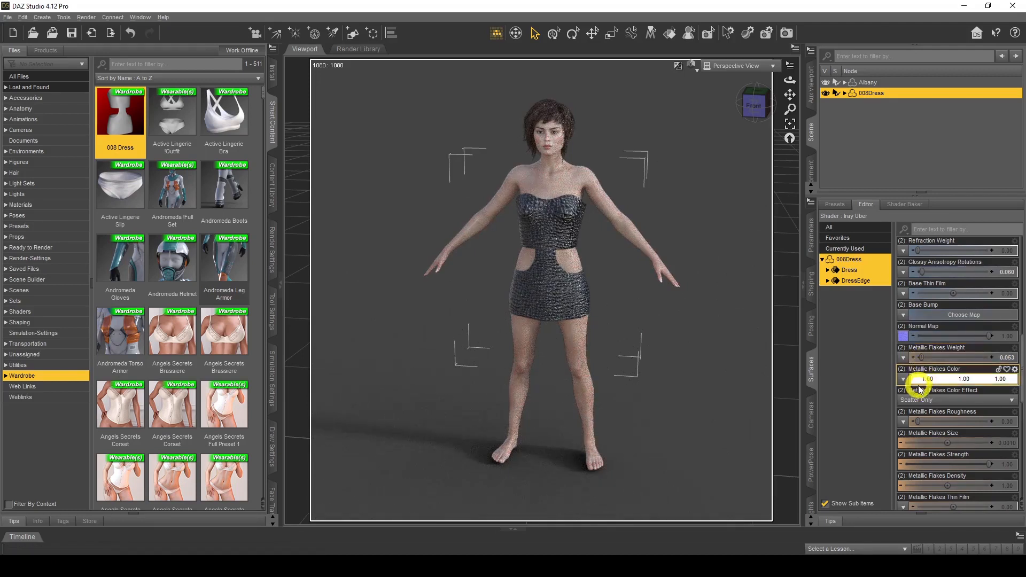
# Set the dress's Metallic Flakes Roughness to about 0.12 and its Metallic Flakes Size to 2.
pyautogui.moveTo(919, 419); pyautogui.dragTo(931, 420)
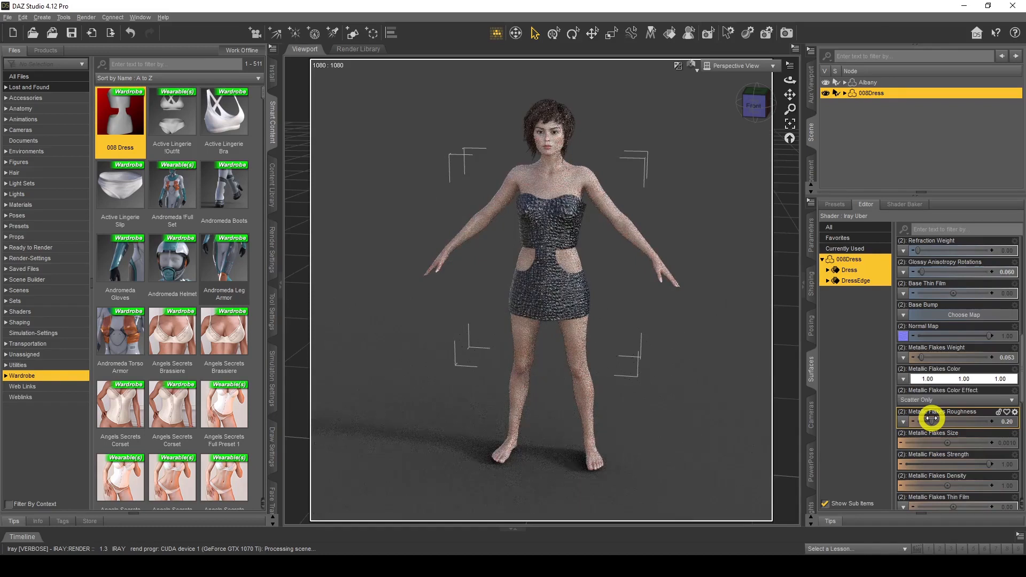
pyautogui.moveTo(932, 419); pyautogui.dragTo(926, 420)
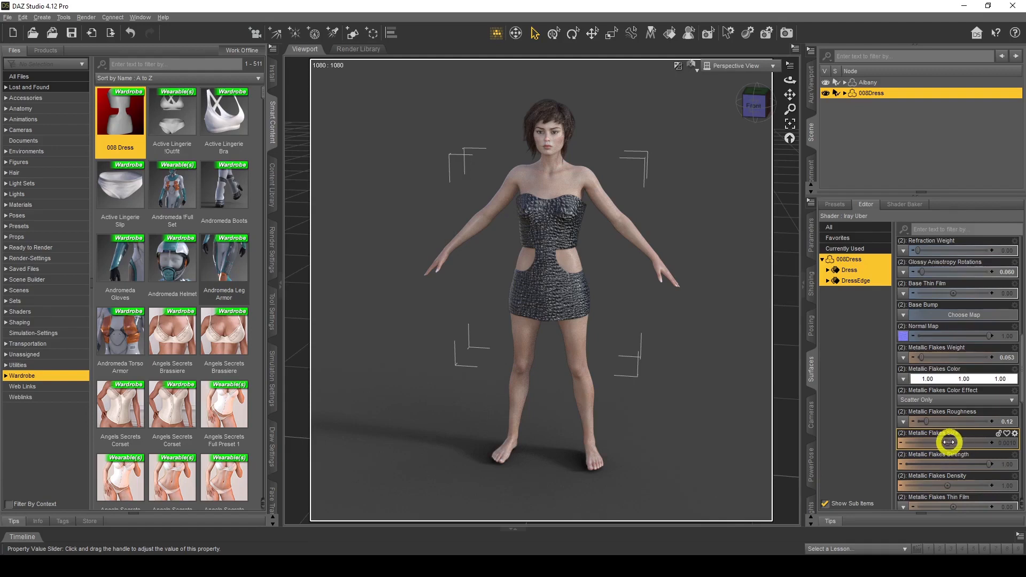
pyautogui.click(1001, 442)
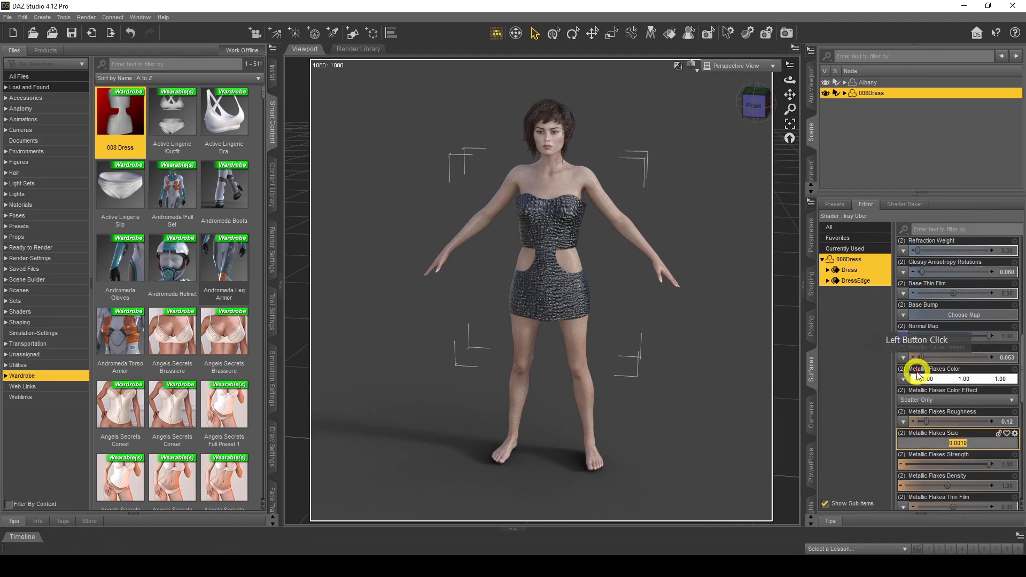
pyautogui.write('2')
pyautogui.press('Return')
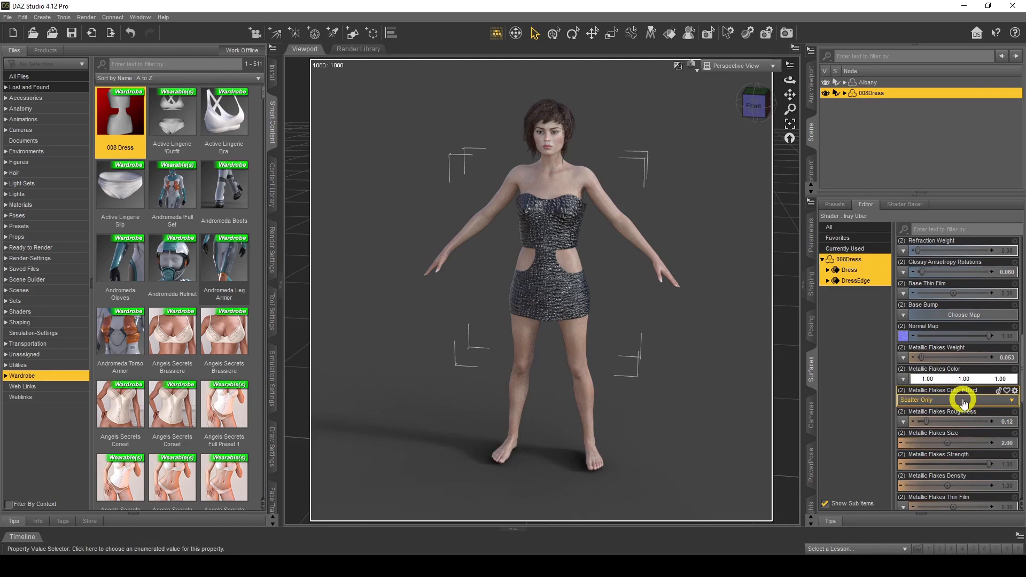
pyautogui.scroll(10, 964, 402)
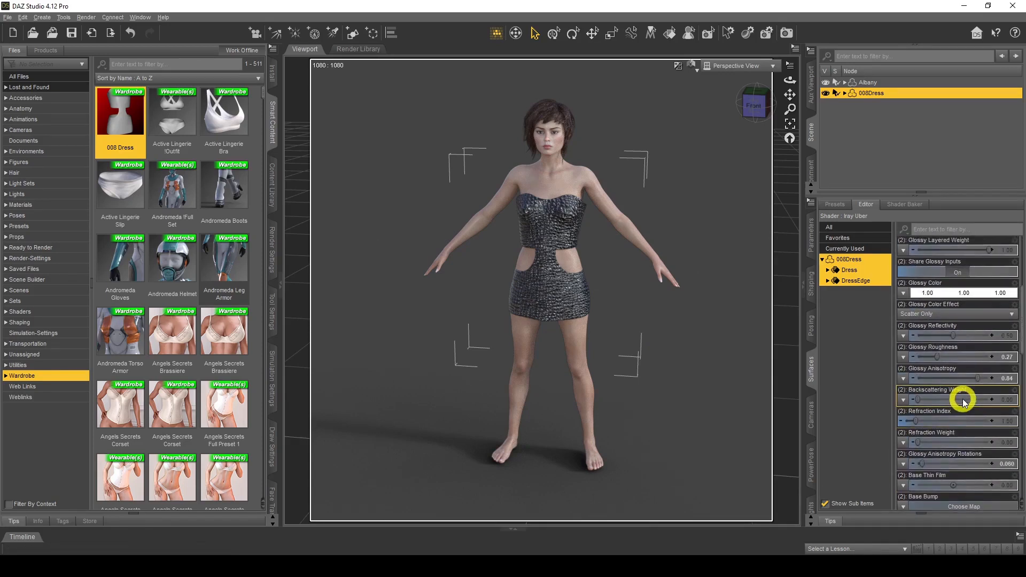
# Set the environment's Dome Rotation to 45 to relight the leather dress.
pyautogui.scroll(-9, 941, 339)
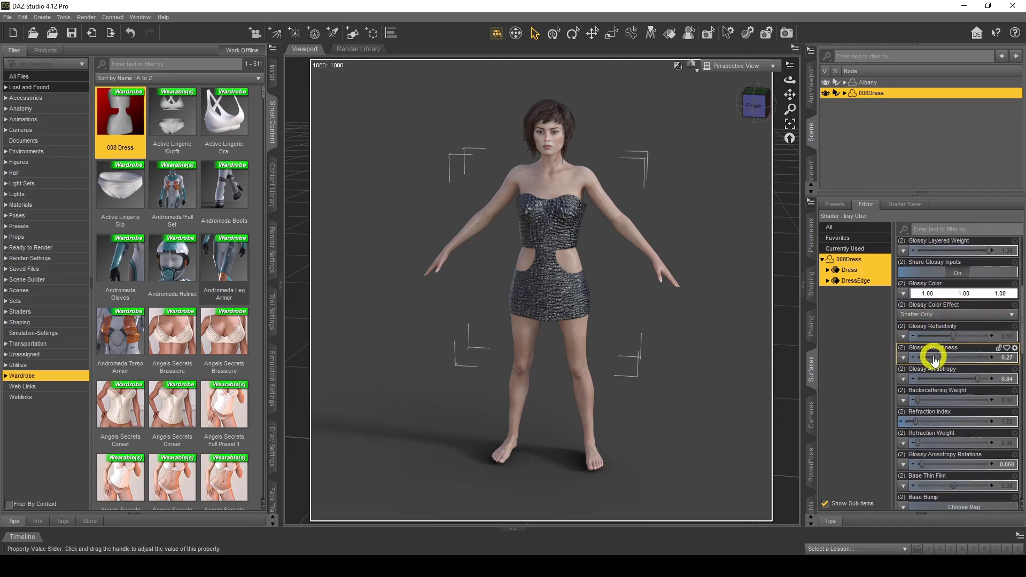
pyautogui.scroll(-2, 947, 380)
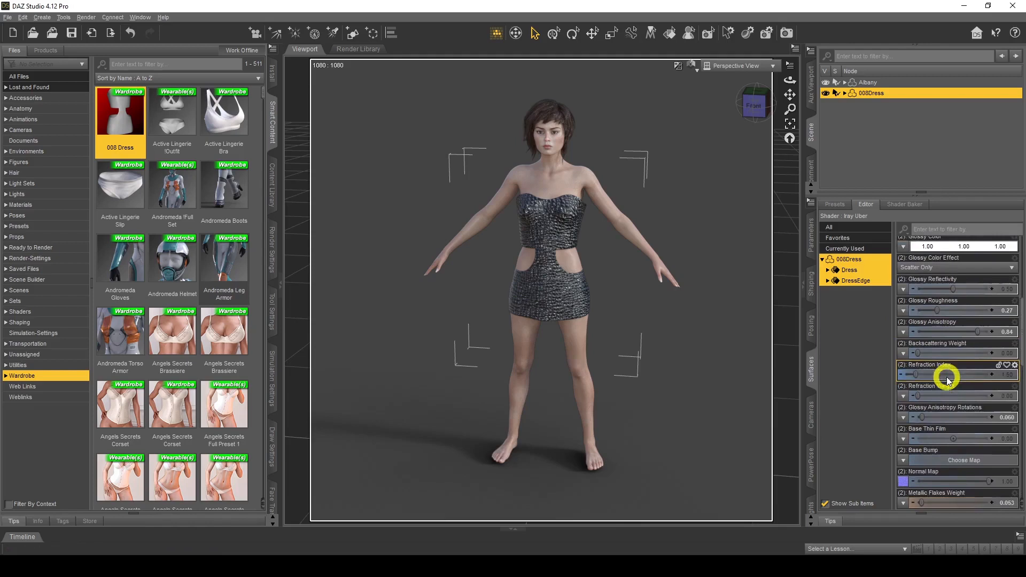
pyautogui.scroll(-1, 948, 379)
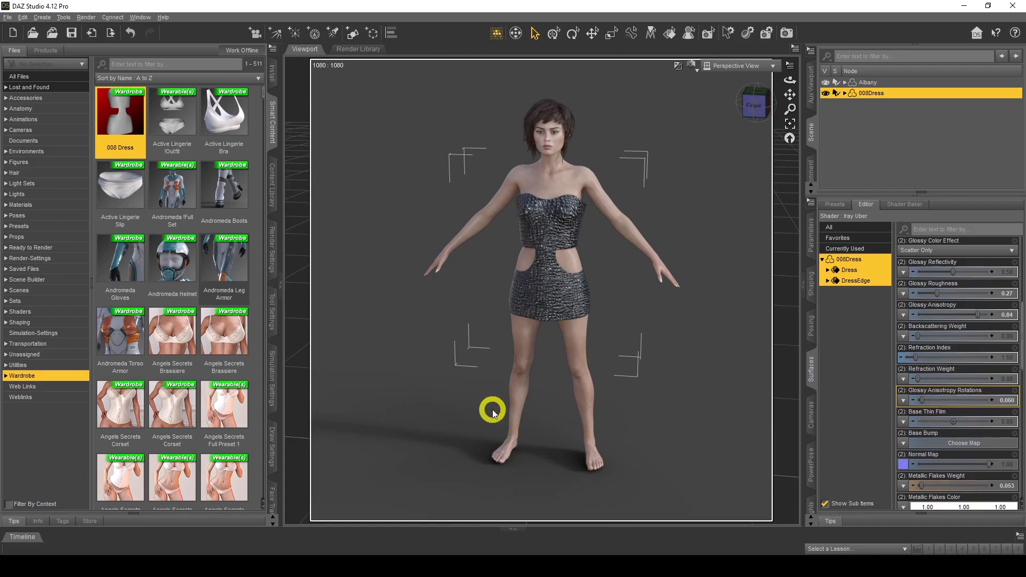
pyautogui.click(273, 244)
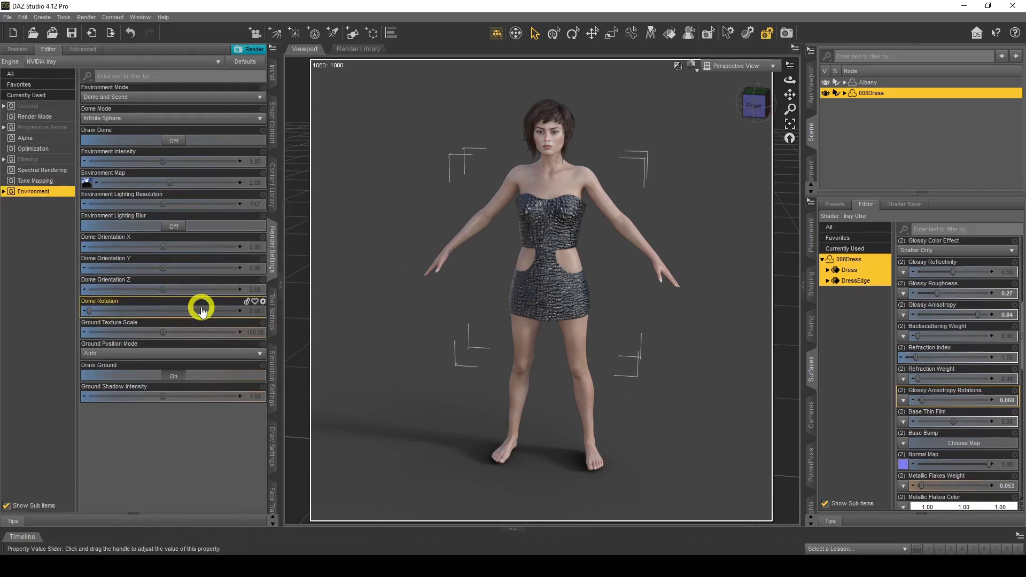
pyautogui.click(257, 311)
pyautogui.write('45')
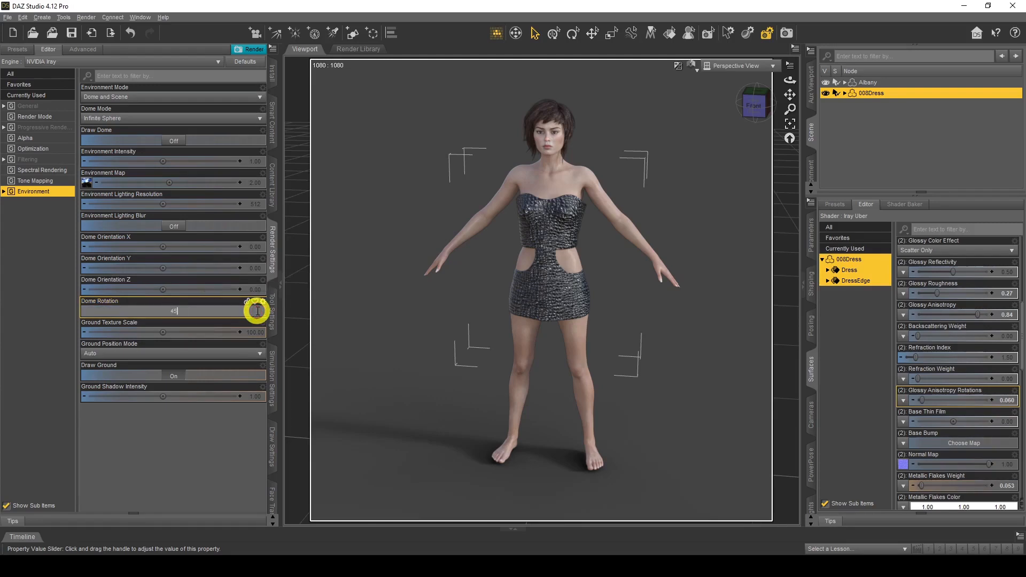
pyautogui.press('Return')
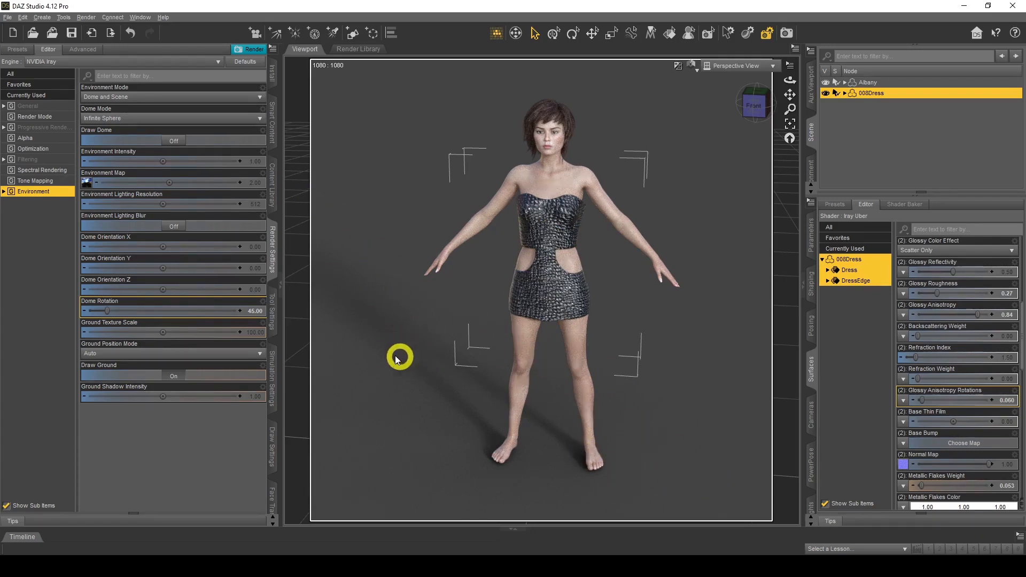
# Set the environment's Dome Rotation to 90.
pyautogui.click(259, 310)
pyautogui.write('90')
pyautogui.press('Return')
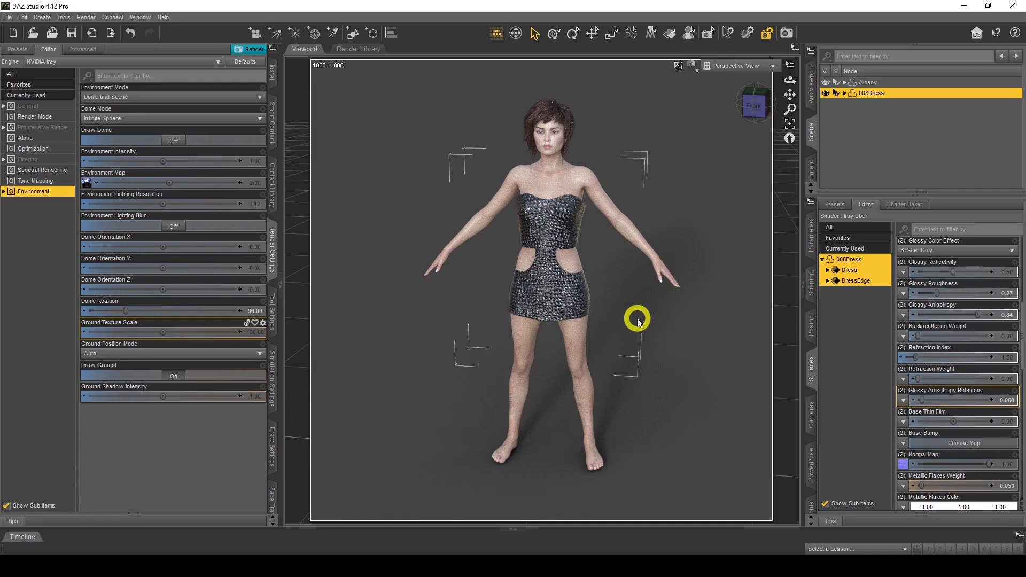
# Set the dress's Base Color to a dark brown of about 0.070, 0.015, 0.00.
pyautogui.scroll(5, 1014, 377)
pyautogui.click(940, 336)
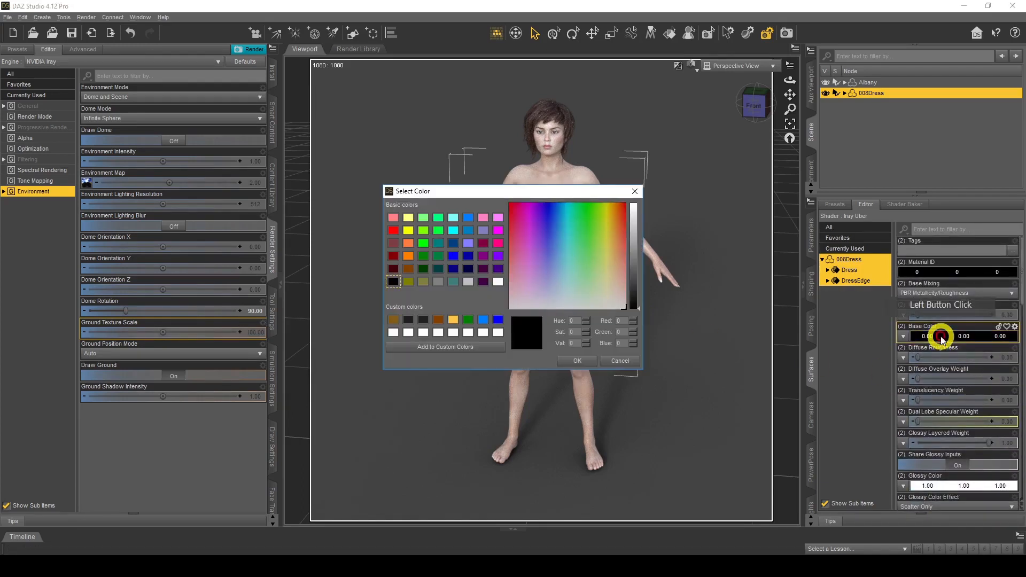
pyautogui.click(438, 320)
pyautogui.click(636, 278)
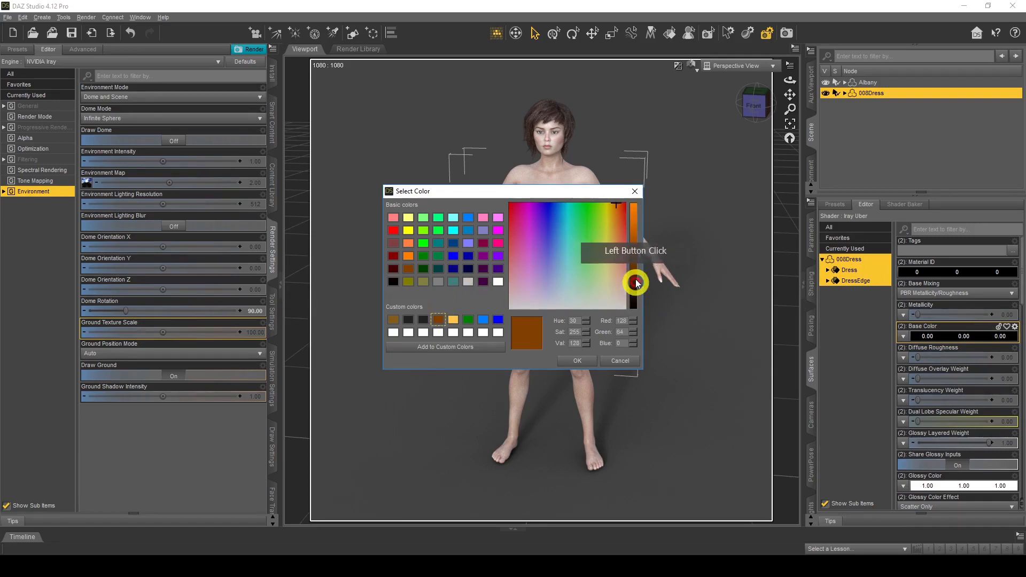
pyautogui.click(640, 265)
pyautogui.moveTo(641, 265); pyautogui.dragTo(641, 280)
pyautogui.click(577, 361)
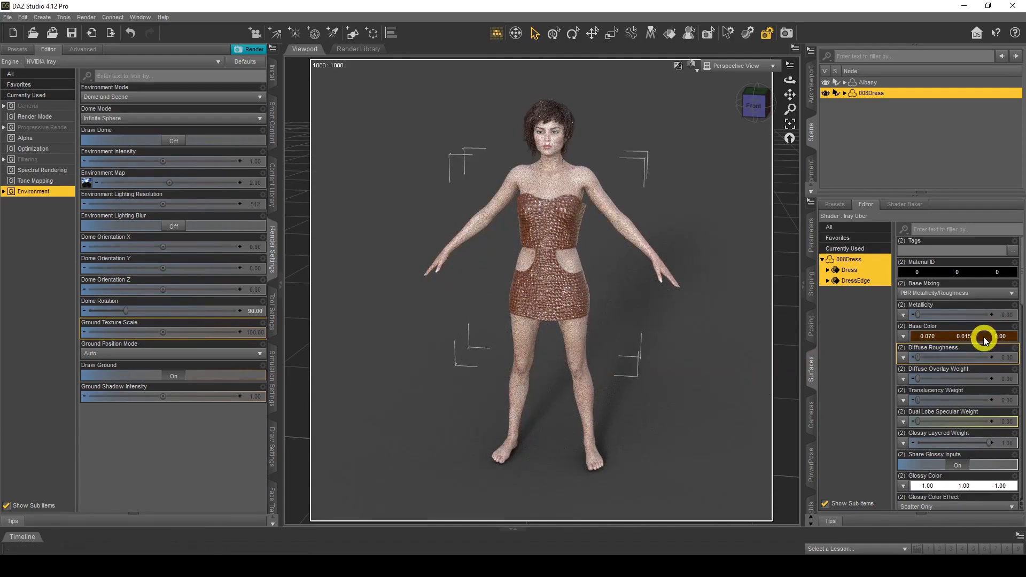
# Darken the dress's brown Base Color to about 0.034, 0.0072, 0.00.
pyautogui.click(940, 335)
pyautogui.click(636, 284)
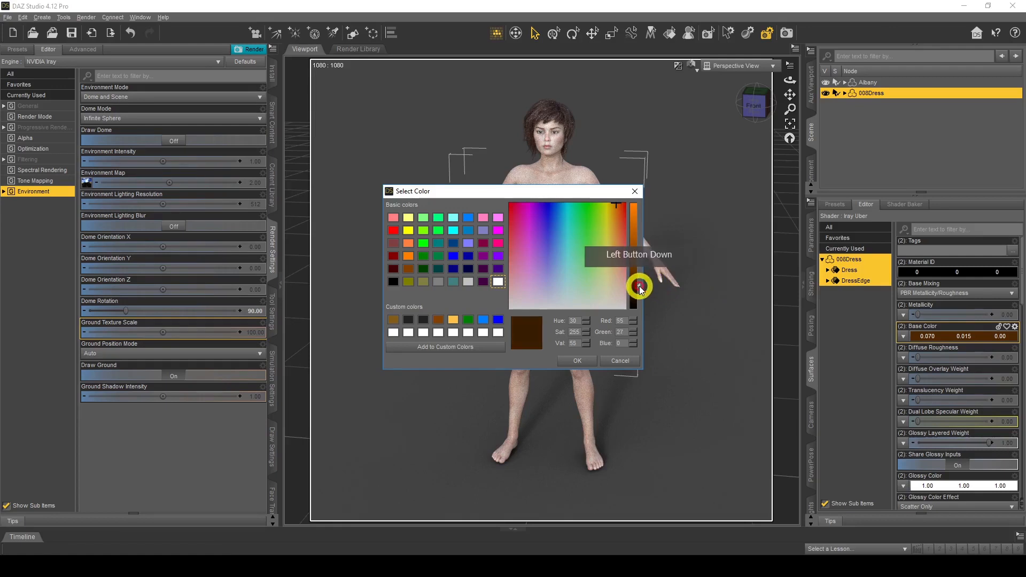
pyautogui.click(577, 361)
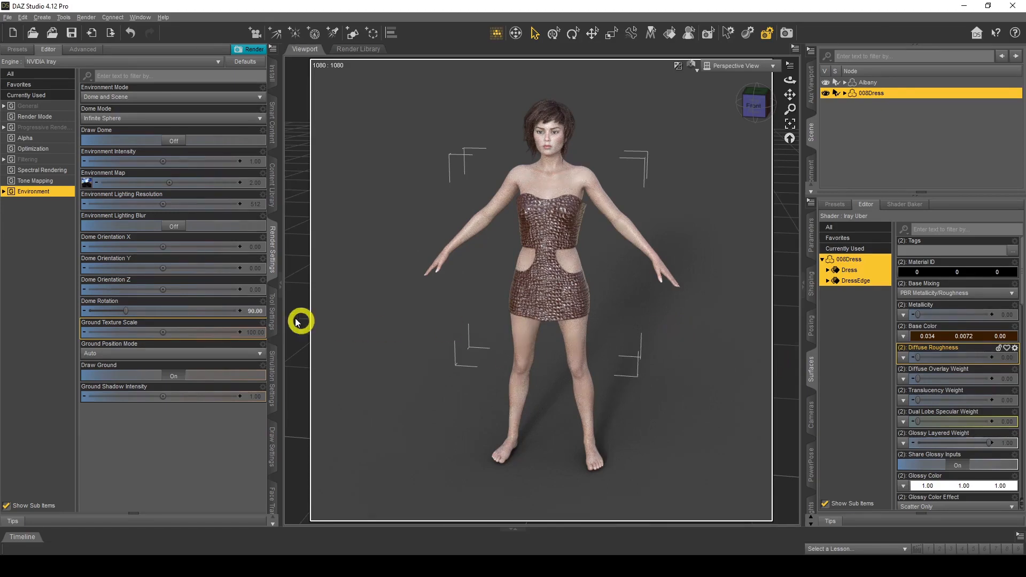
# Reset the environment's Dome Rotation to 0.
pyautogui.click(256, 310)
pyautogui.write('0')
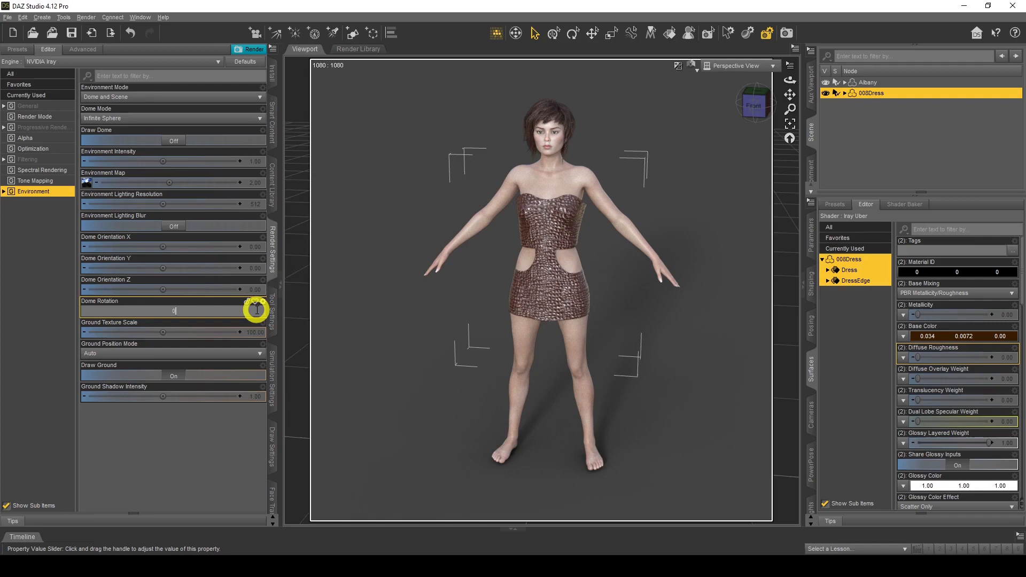
pyautogui.press('Return')
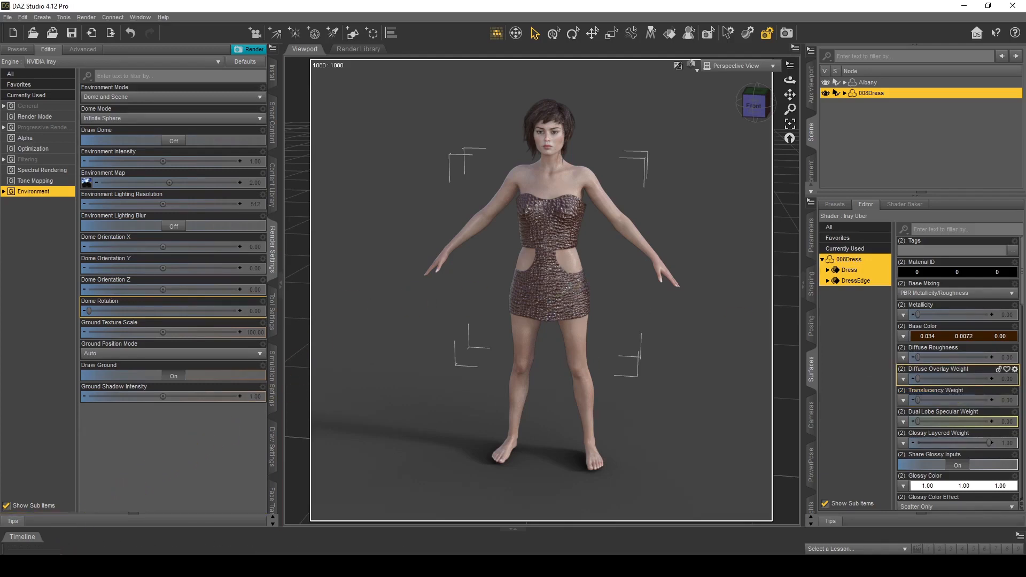
# Switch to the browser, examine the red Britannica satin image among the satin search results, and return to DAZ Studio.
pyautogui.click(67, 567)
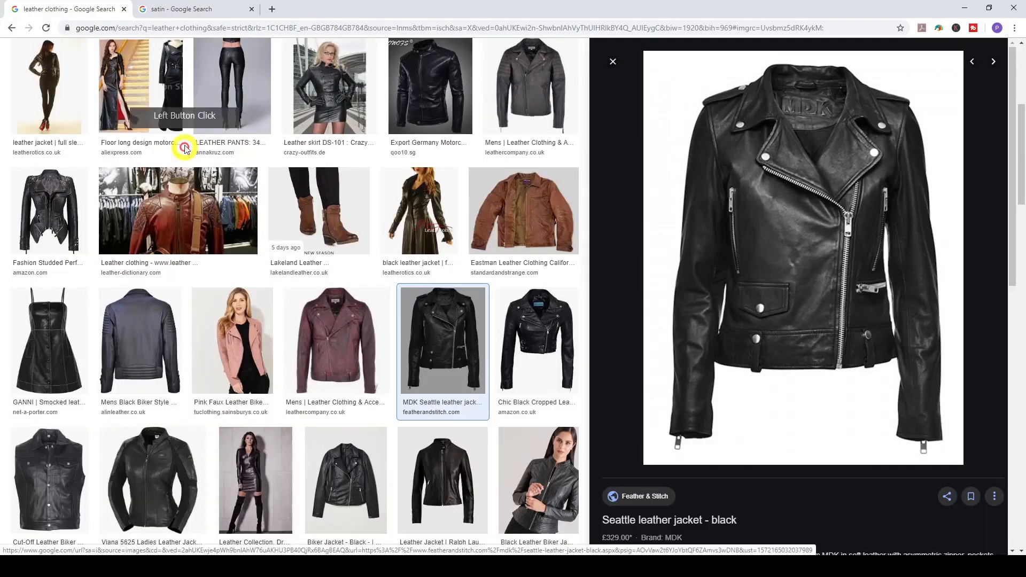
pyautogui.click(210, 12)
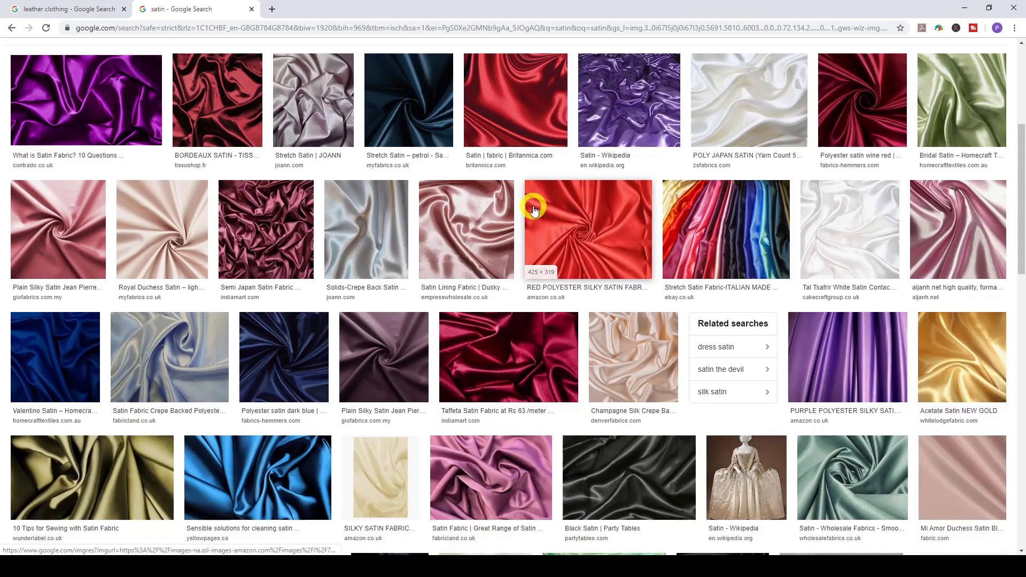
pyautogui.click(540, 106)
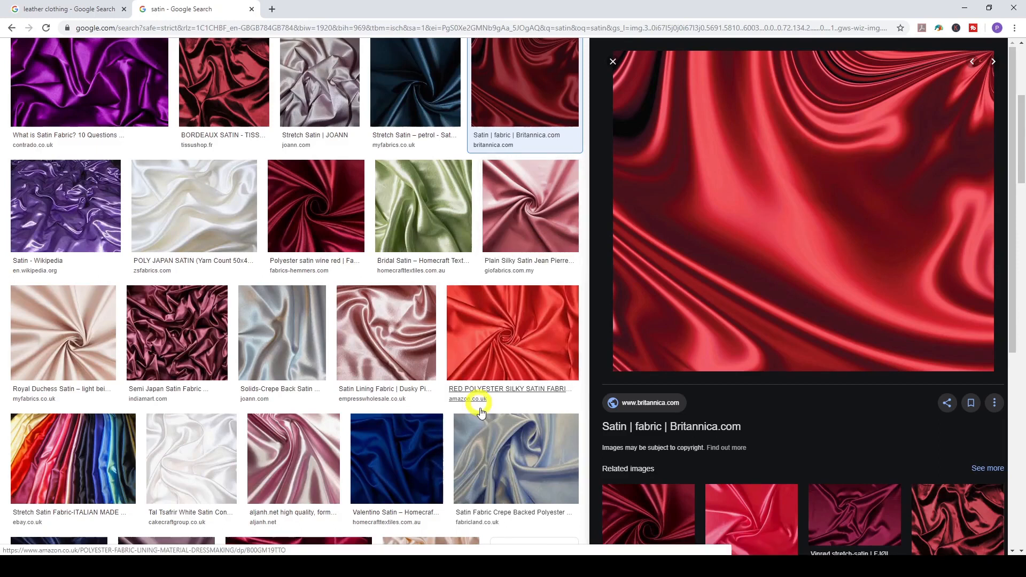
pyautogui.click(444, 566)
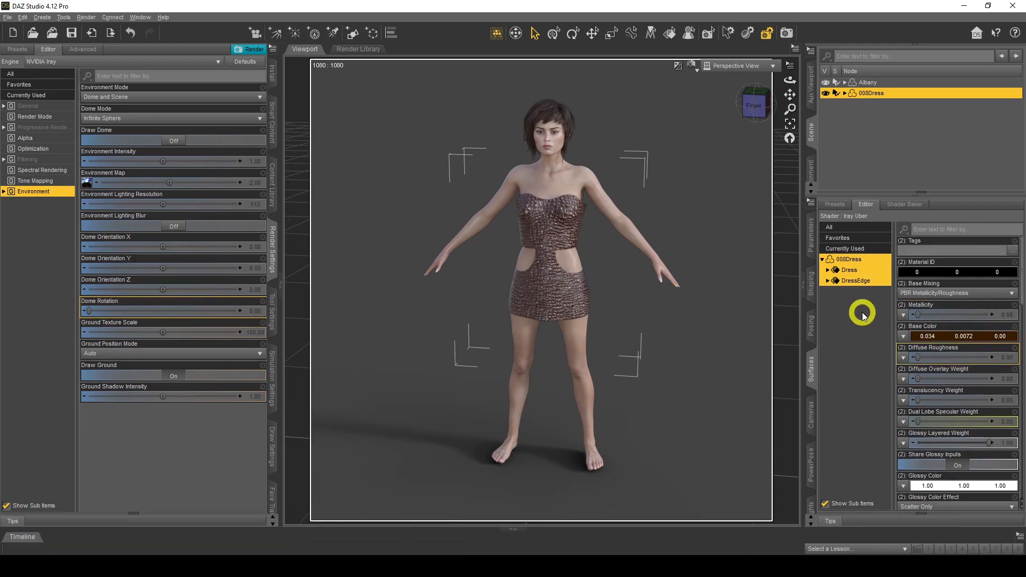
# Remove the metallic flakes from the dress surfaces by setting Metallic Flakes Weight to 0.
pyautogui.scroll(-10, 929, 359)
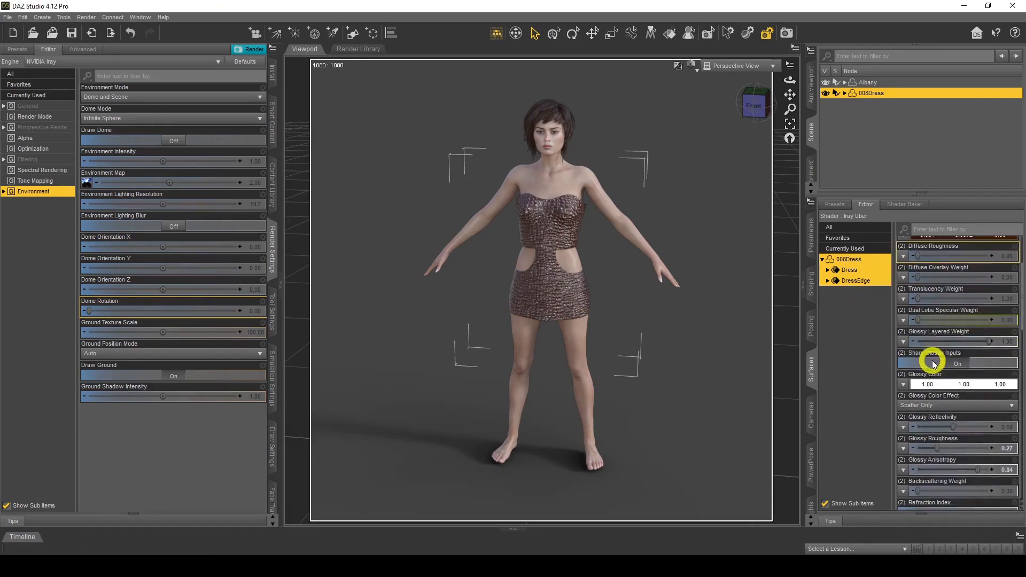
pyautogui.scroll(-1, 932, 363)
pyautogui.moveTo(924, 358); pyautogui.dragTo(914, 362)
# Remove the Leather_004_NRM.jpg normal map from the dress surfaces.
pyautogui.scroll(10, 914, 362)
pyautogui.scroll(-10, 914, 363)
pyautogui.moveTo(906, 339)
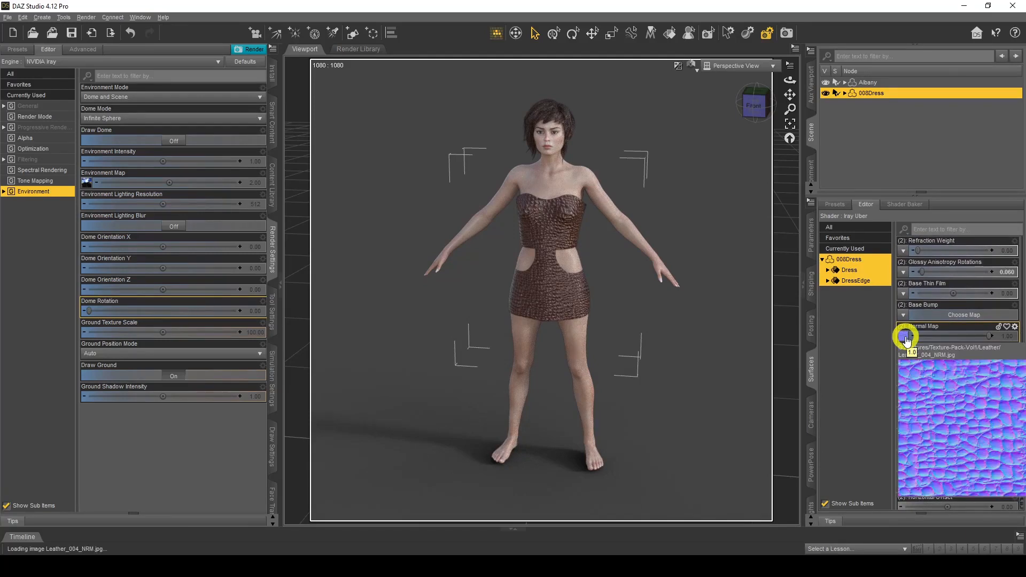
pyautogui.click(906, 338)
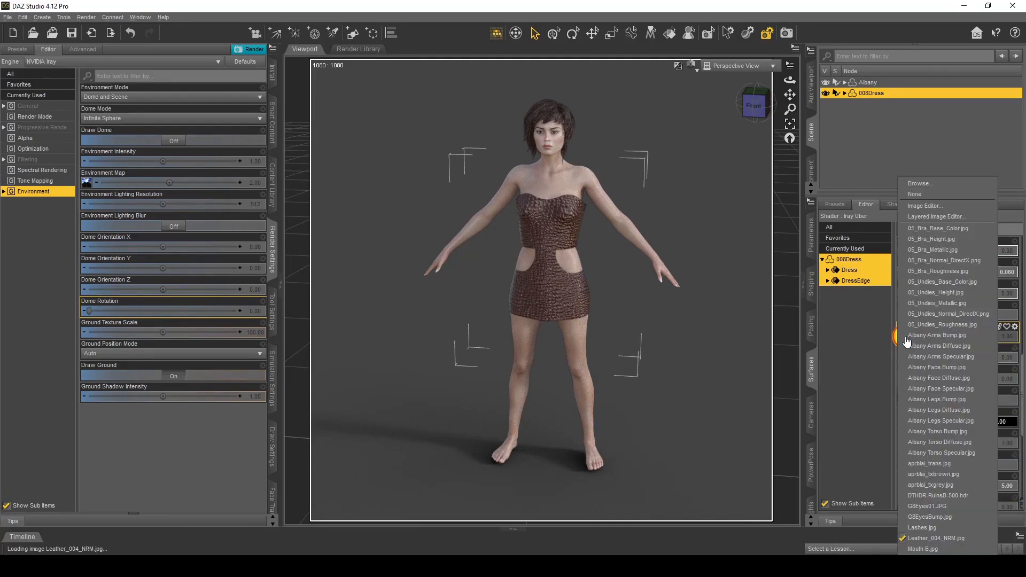
pyautogui.click(944, 195)
# Set the dress's Base Color to a dark red of about 0.10, 0.00, 0.00.
pyautogui.scroll(4, 935, 348)
pyautogui.scroll(5, 936, 351)
pyautogui.click(944, 339)
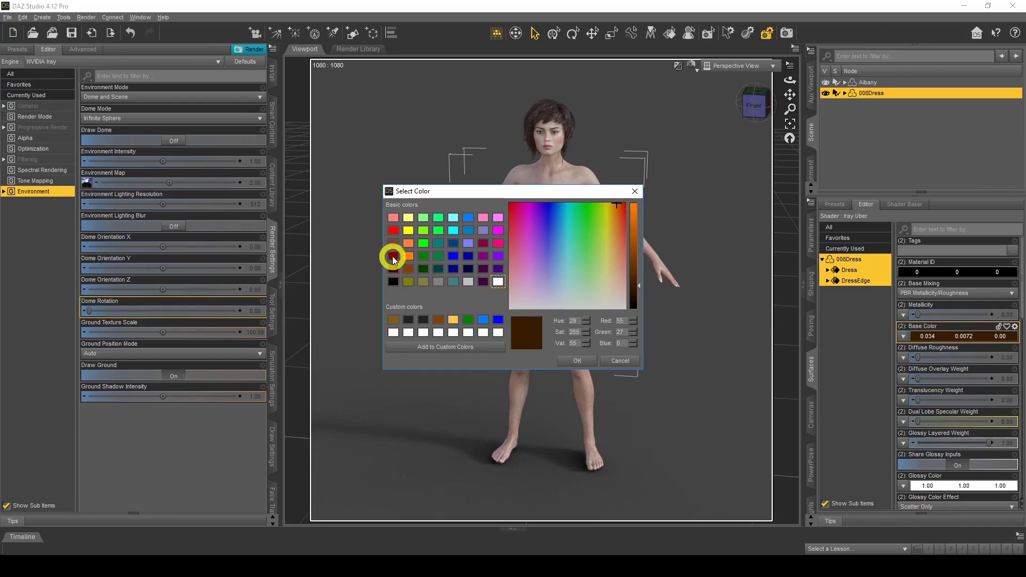
pyautogui.click(393, 258)
pyautogui.click(641, 257)
pyautogui.moveTo(641, 257); pyautogui.dragTo(638, 270)
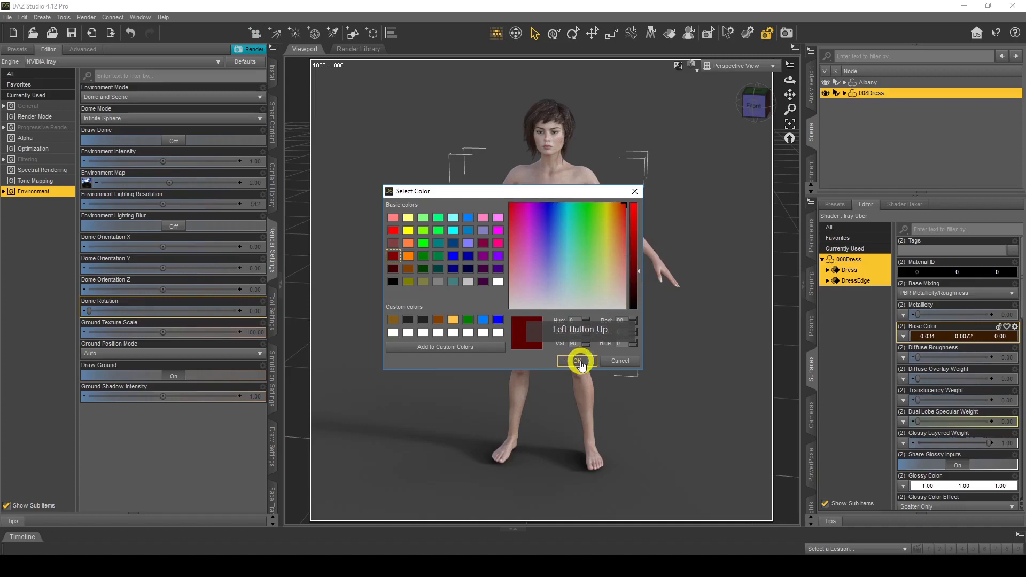
pyautogui.click(578, 361)
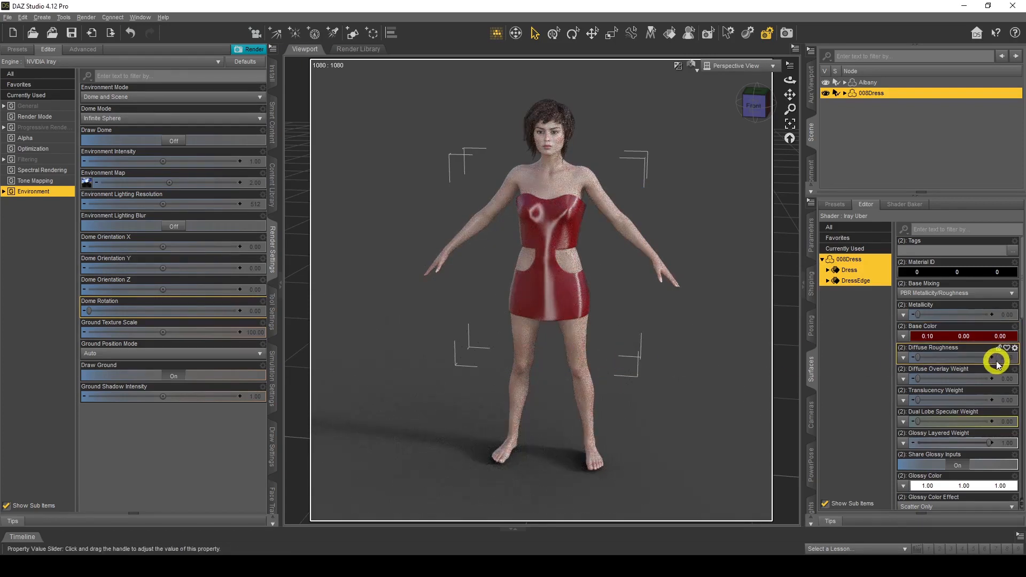
# Set the dress's Glossy Color to pure red (1.00, 0.00, 0.00).
pyautogui.scroll(-3, 973, 342)
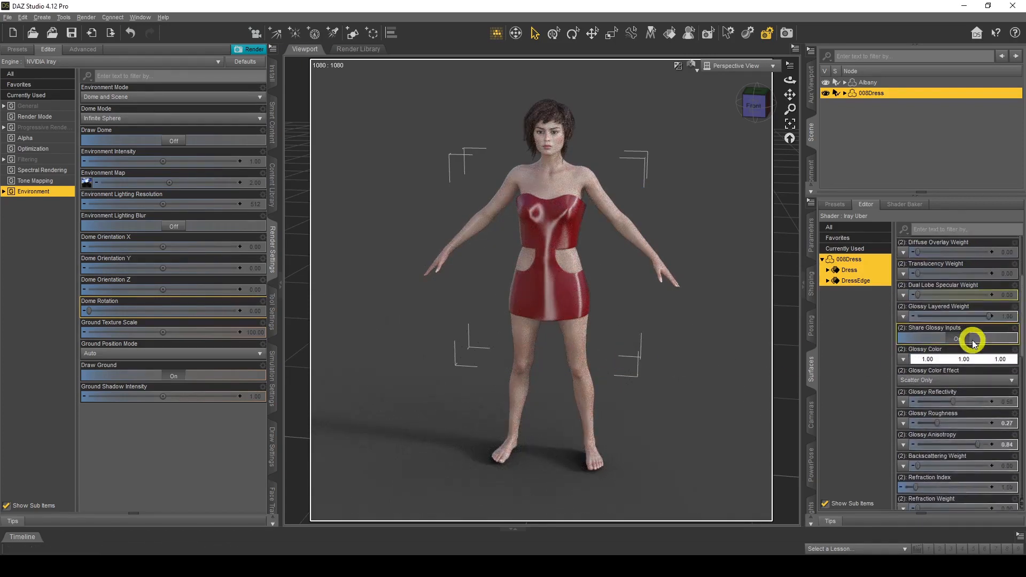
pyautogui.click(945, 361)
pyautogui.click(393, 230)
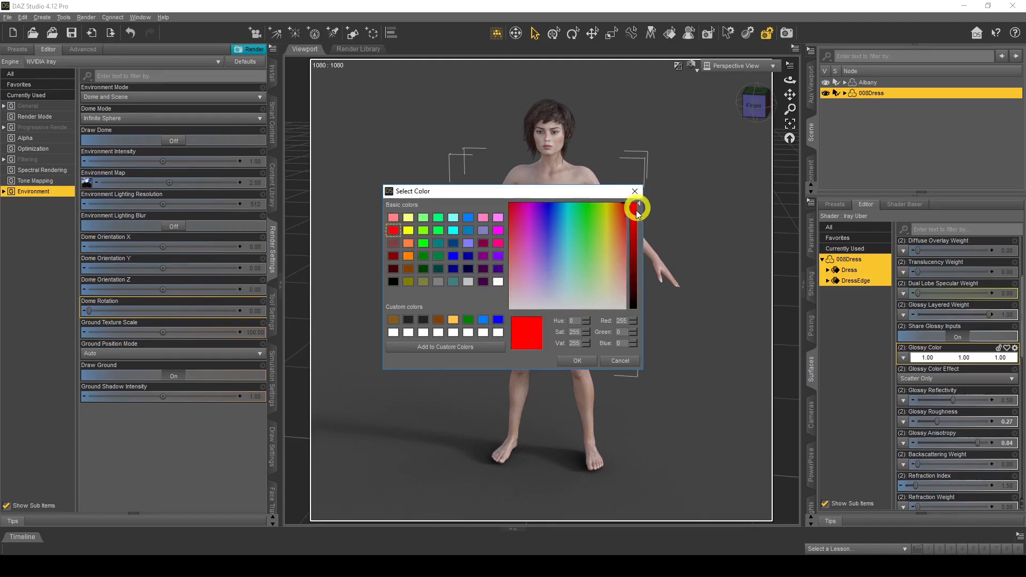
pyautogui.click(574, 363)
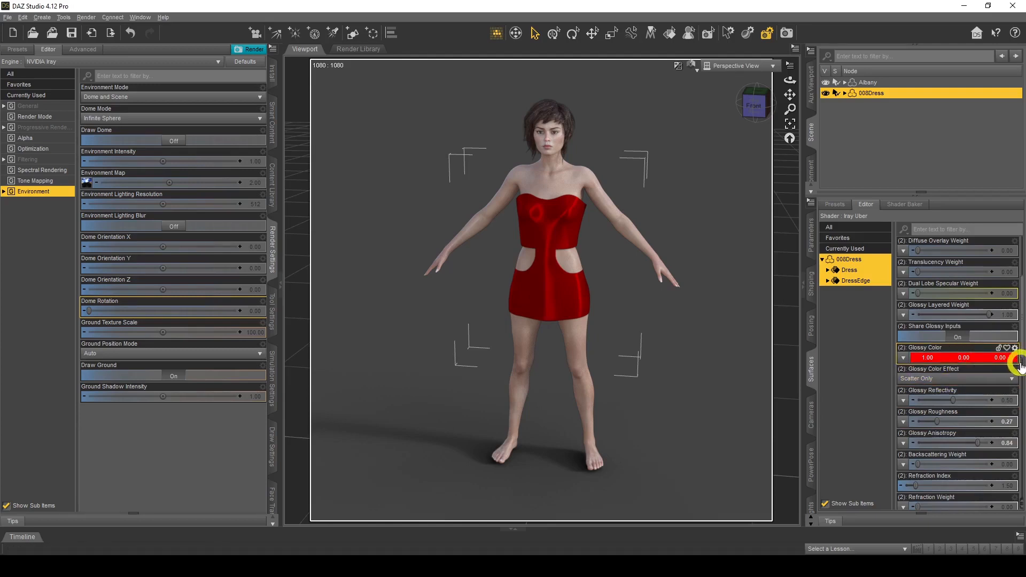
# Set the dress's Glossy Roughness to about 0.22 and raise its Glossy Anisotropy to about 0.90.
pyautogui.moveTo(937, 421); pyautogui.dragTo(928, 421)
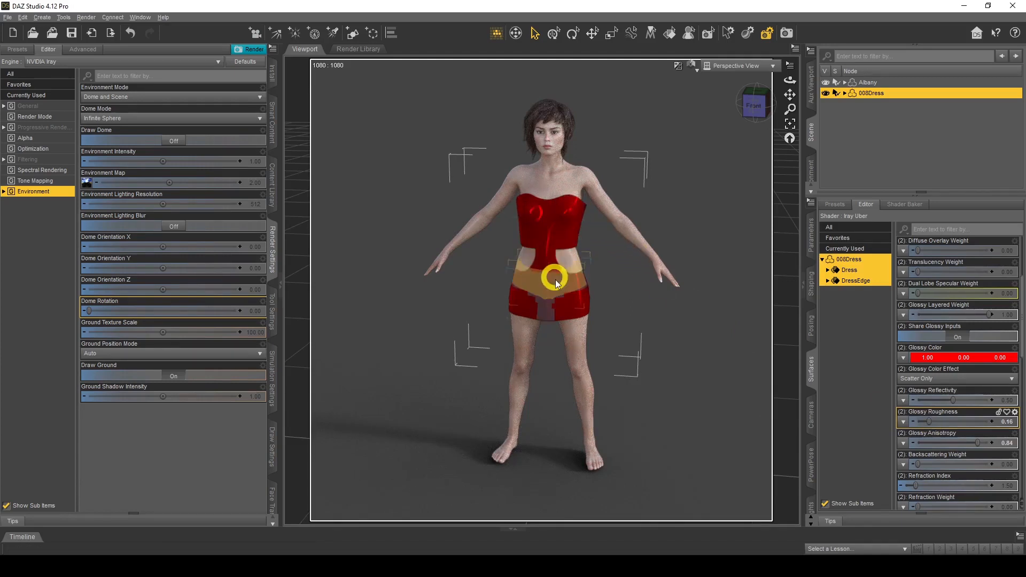
pyautogui.moveTo(928, 421); pyautogui.dragTo(933, 422)
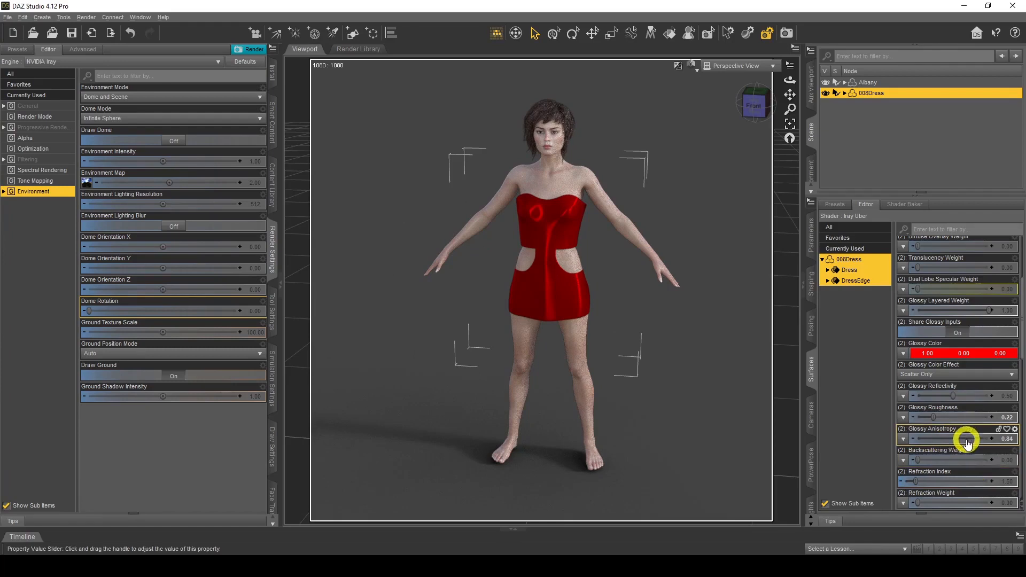
pyautogui.moveTo(976, 438)
pyautogui.mouseDown()
pyautogui.moveTo(960, 439)
pyautogui.moveTo(981, 436)
pyautogui.mouseUp()
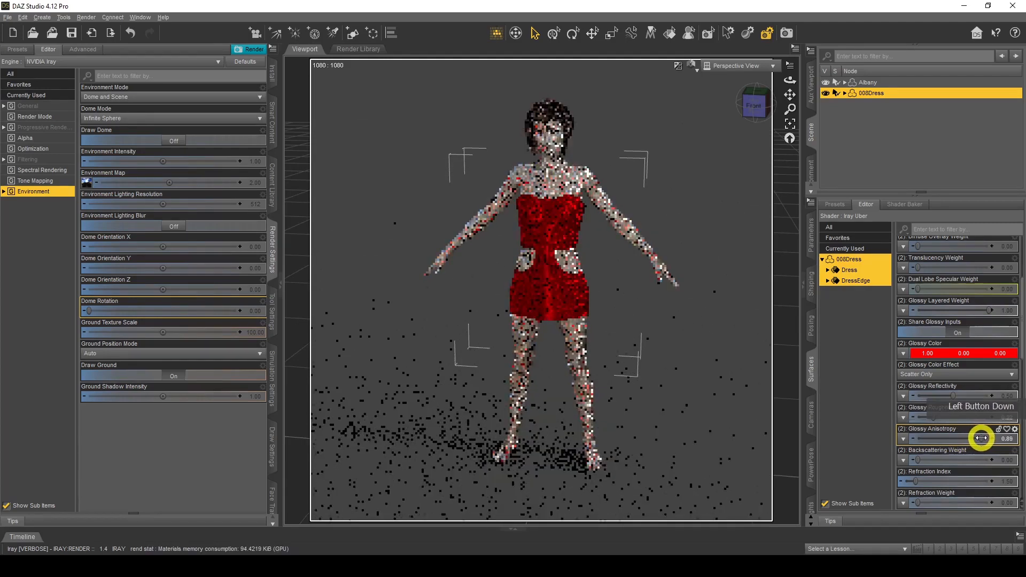
# Try Glossy Anisotropy Rotations of about 0.17 on the dress and settle on about 0.030.
pyautogui.scroll(-5, 961, 420)
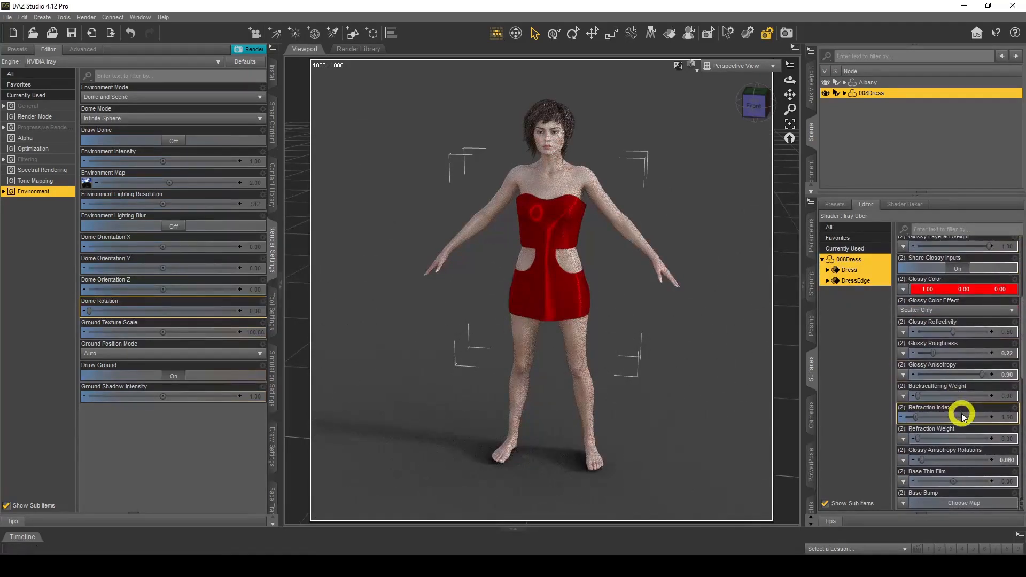
pyautogui.moveTo(920, 396)
pyautogui.mouseDown()
pyautogui.moveTo(932, 399)
pyautogui.moveTo(908, 403)
pyautogui.moveTo(929, 404)
pyautogui.mouseUp()
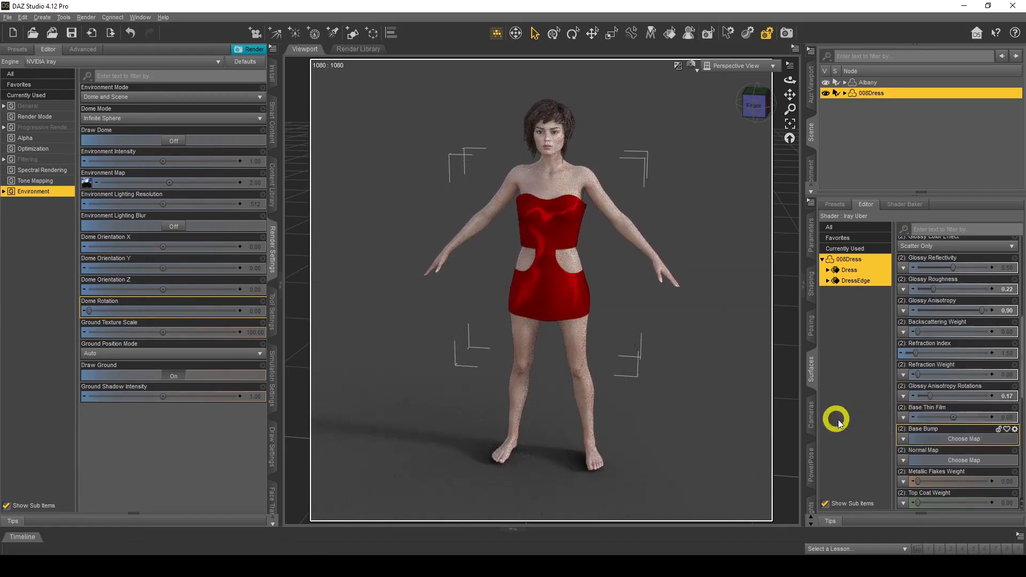
pyautogui.moveTo(928, 397); pyautogui.dragTo(920, 398)
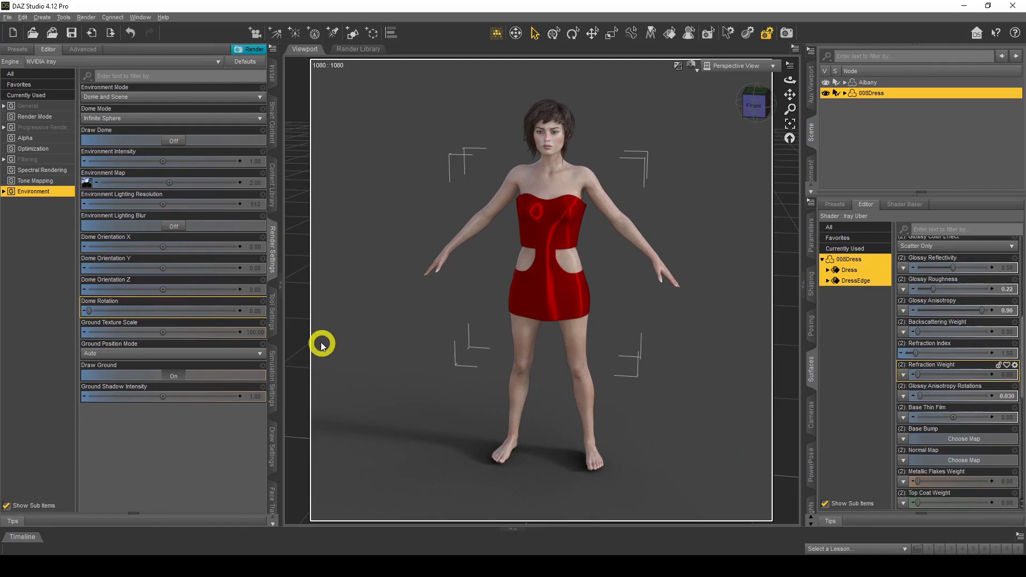
# Set the environment's Dome Rotation to 45 to relight the red satin dress.
pyautogui.click(256, 312)
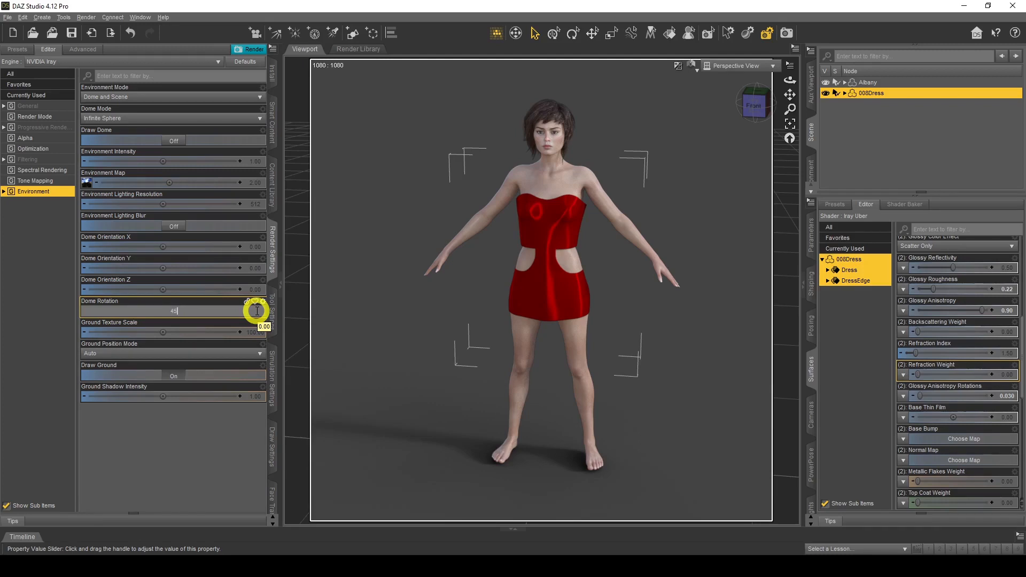
pyautogui.write('45')
pyautogui.press('Return')
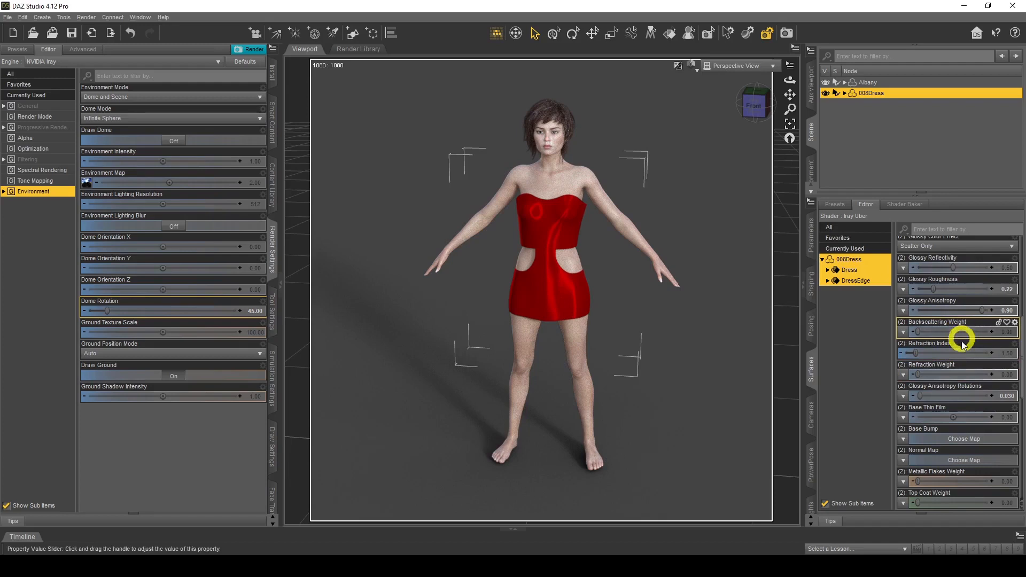
# Set the dress's Glossy Anisotropy Rotations to about 0.20 and lower its Glossy Anisotropy to about 0.88.
pyautogui.moveTo(919, 396); pyautogui.dragTo(931, 396)
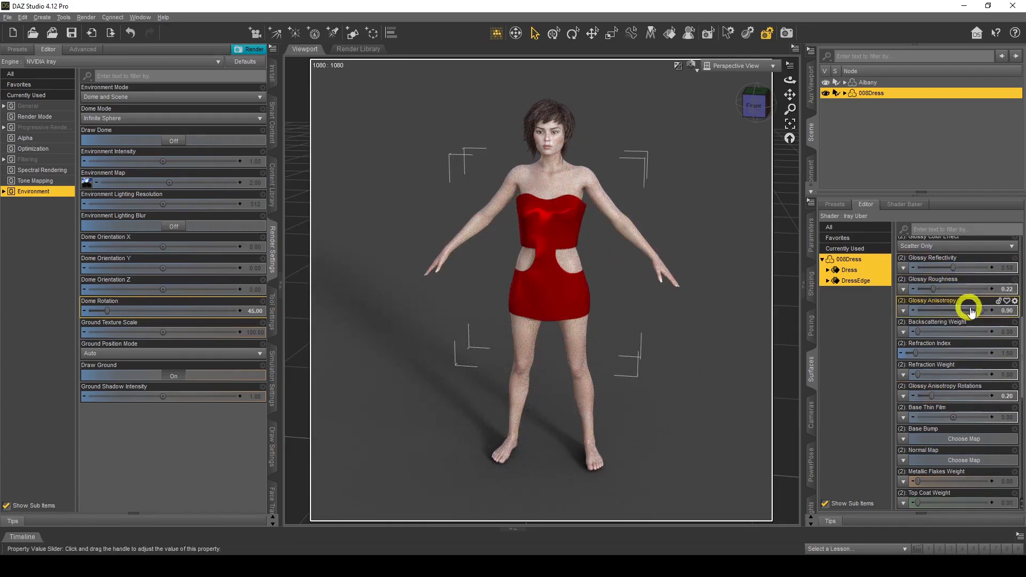
pyautogui.moveTo(981, 311)
pyautogui.mouseDown()
pyautogui.moveTo(972, 311)
pyautogui.moveTo(981, 311)
pyautogui.mouseUp()
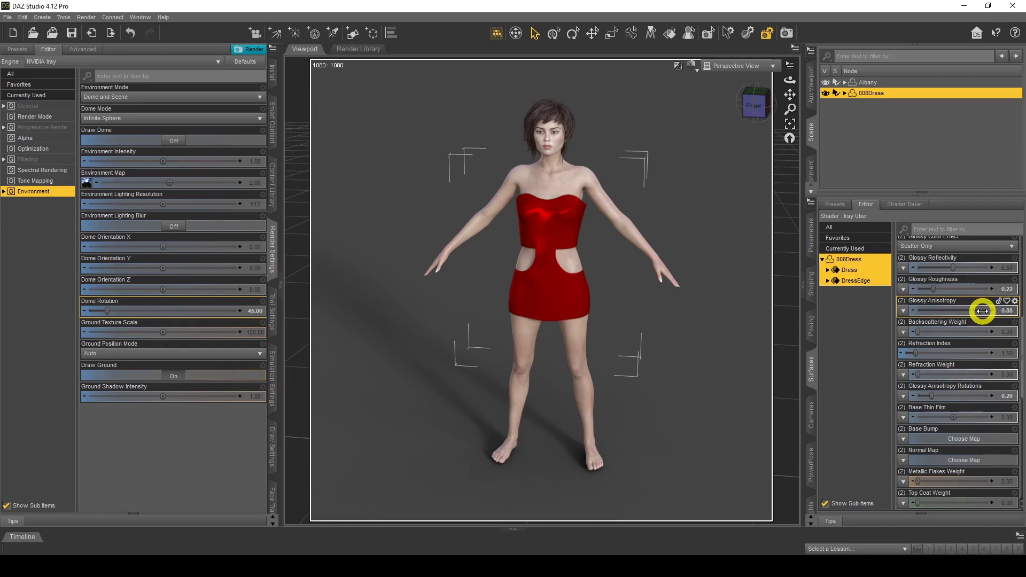
# Make the Basic Wear Bra and Basic Wear Panties under Albany visible in the scene.
pyautogui.click(846, 84)
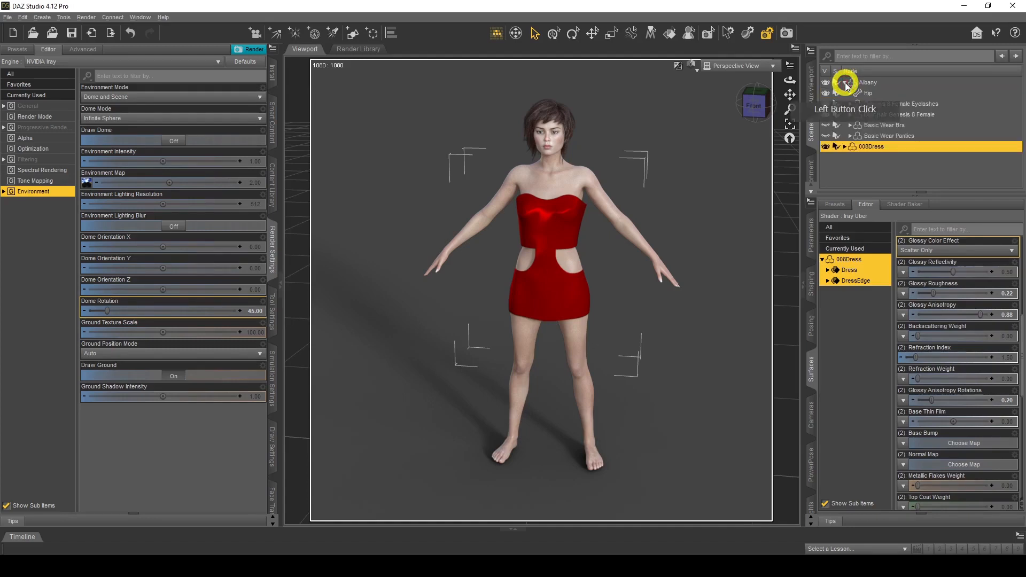
pyautogui.click(825, 126)
pyautogui.click(826, 137)
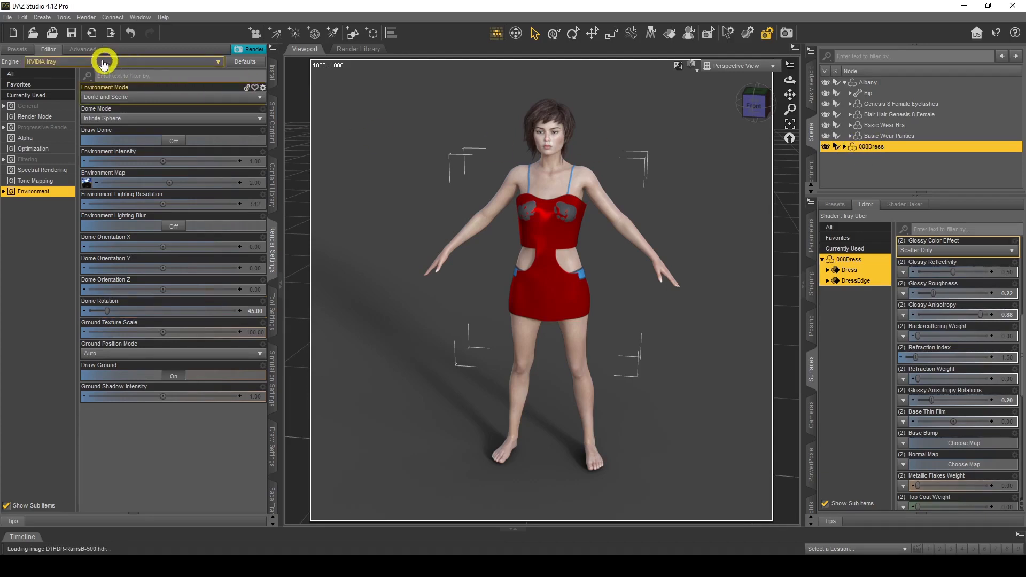
# Add a push modifier to the 008Dress, keeping the name PushModifier.
pyautogui.click(22, 17)
pyautogui.click(60, 100)
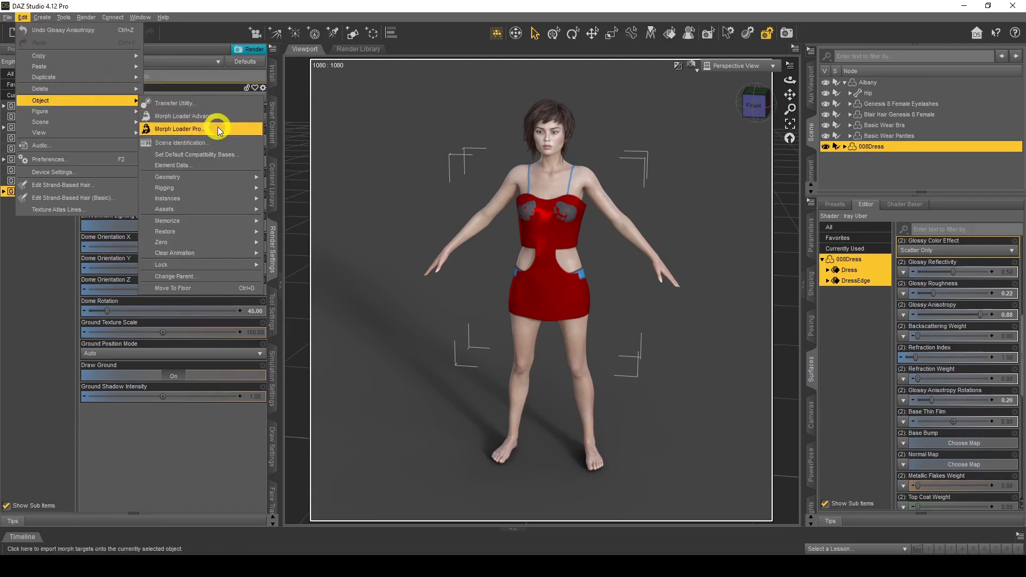
pyautogui.moveTo(215, 181)
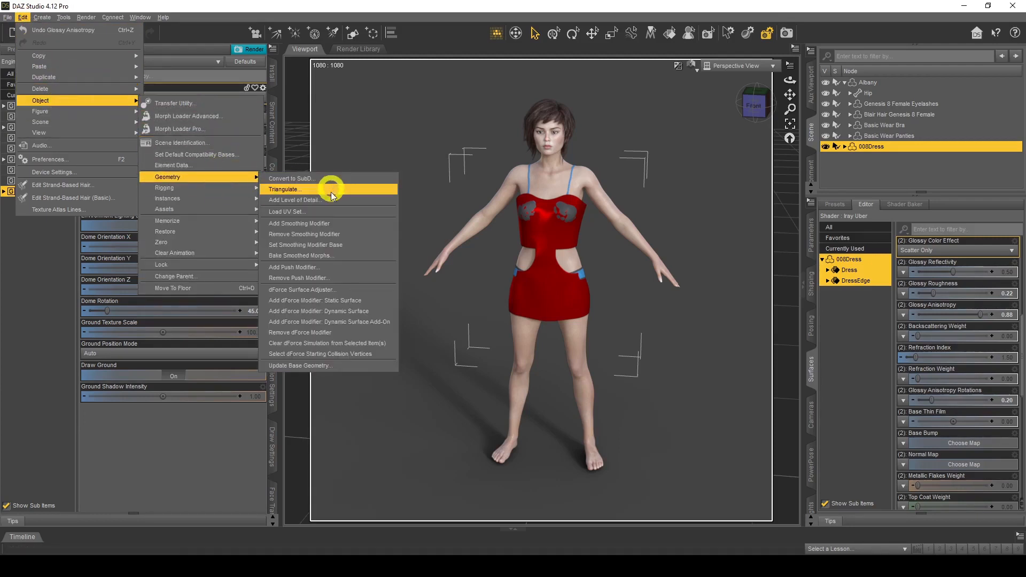
pyautogui.click(338, 267)
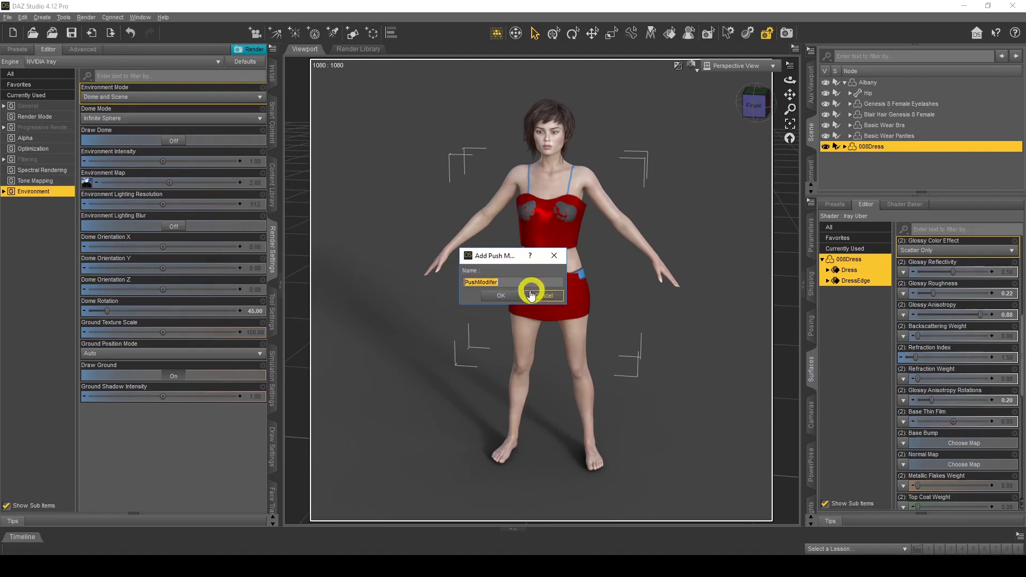
pyautogui.click(494, 297)
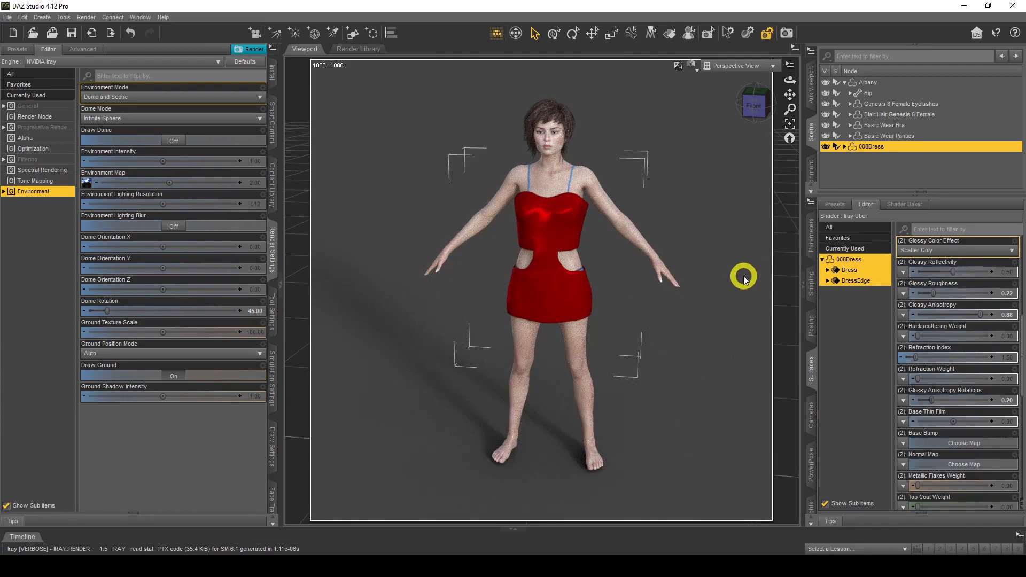
# Create a new camera named Camera with default settings to keep the current front view of the figure.
pyautogui.click(731, 66)
pyautogui.click(728, 19)
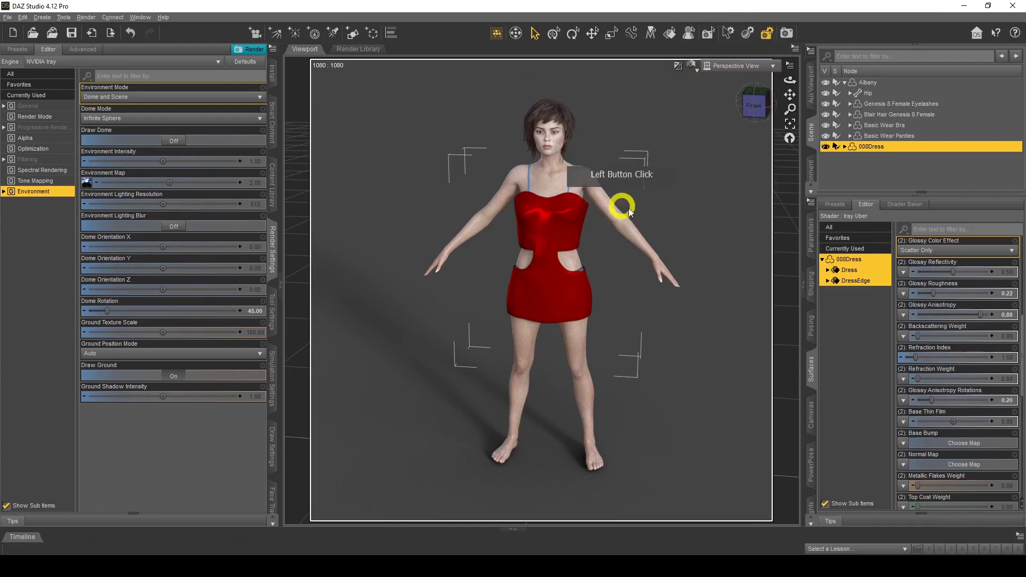
pyautogui.click(44, 17)
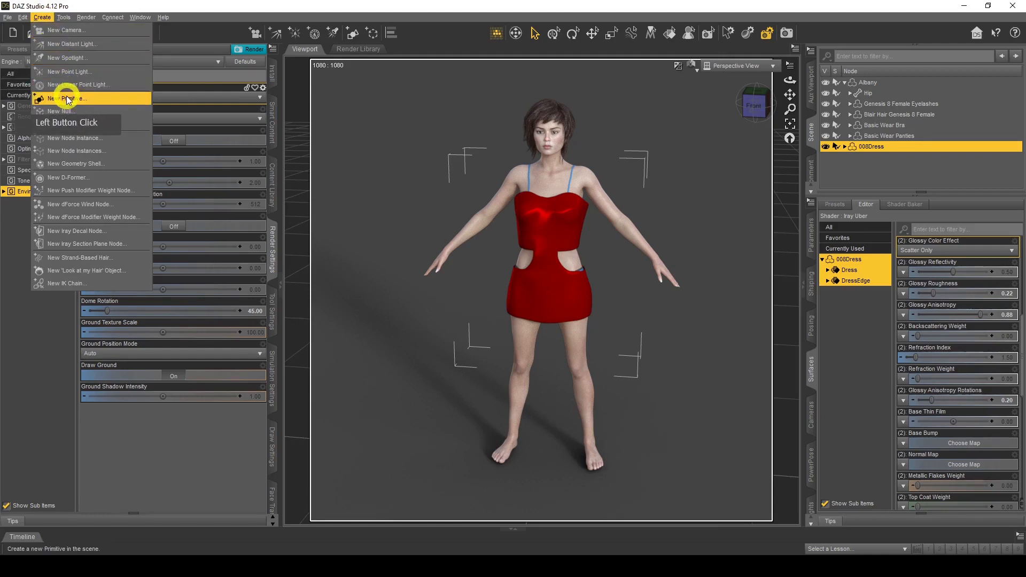
pyautogui.click(66, 30)
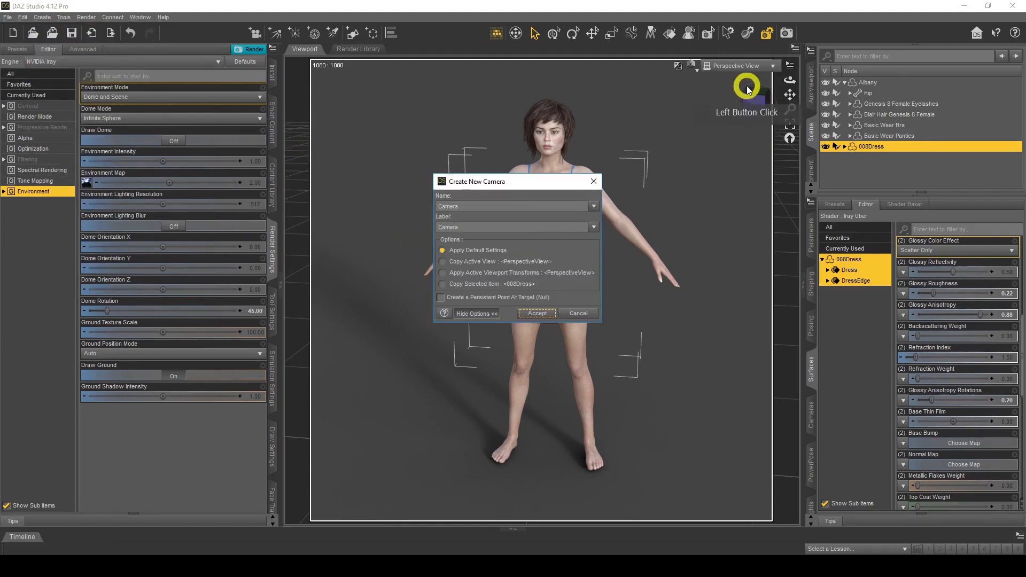
pyautogui.click(537, 313)
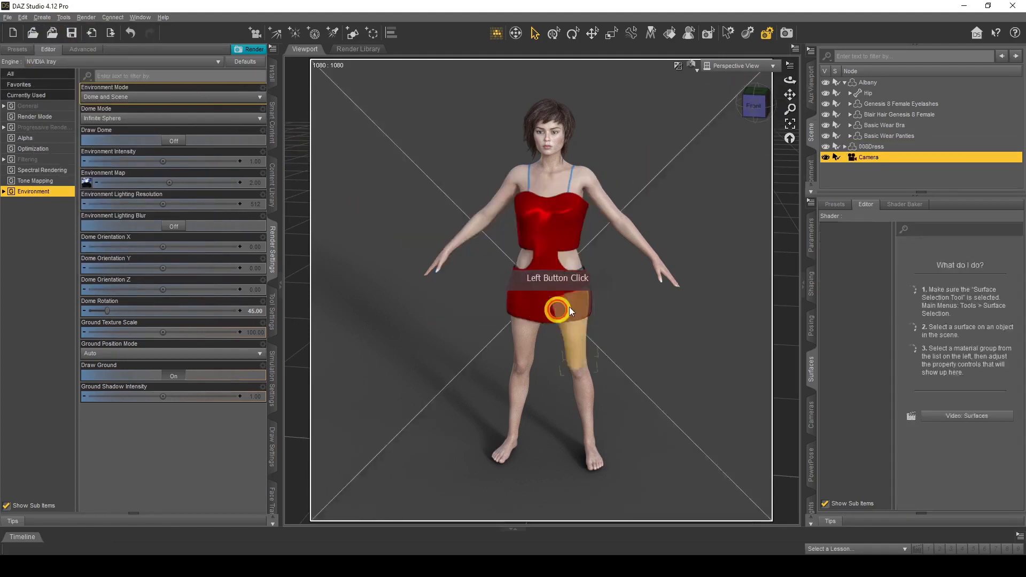
# Switch the viewport from the Iray preview to a textured shaded display and orbit the perspective view to the figure's side.
pyautogui.click(726, 65)
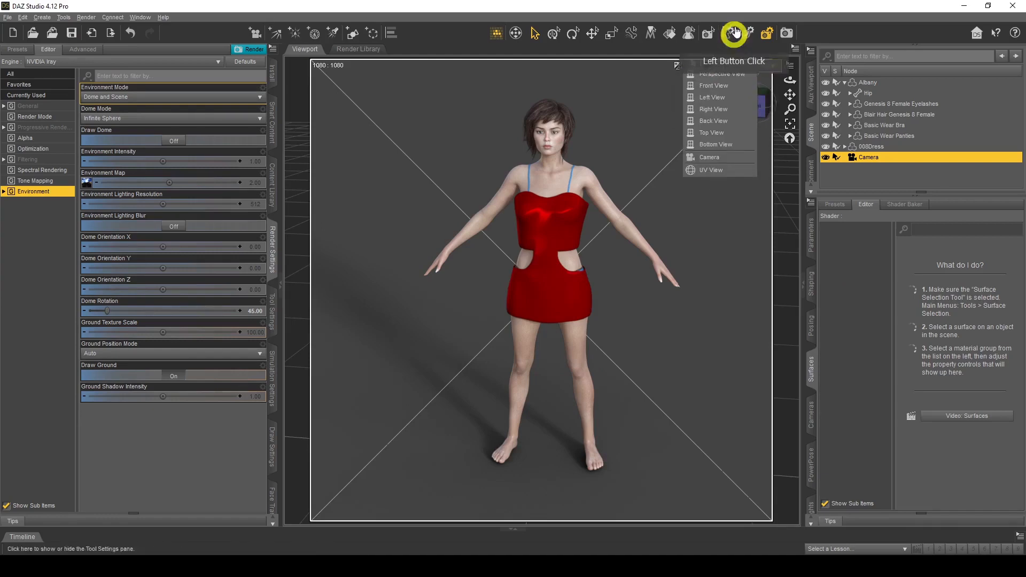
pyautogui.click(735, 8)
pyautogui.scroll(7, 702, 132)
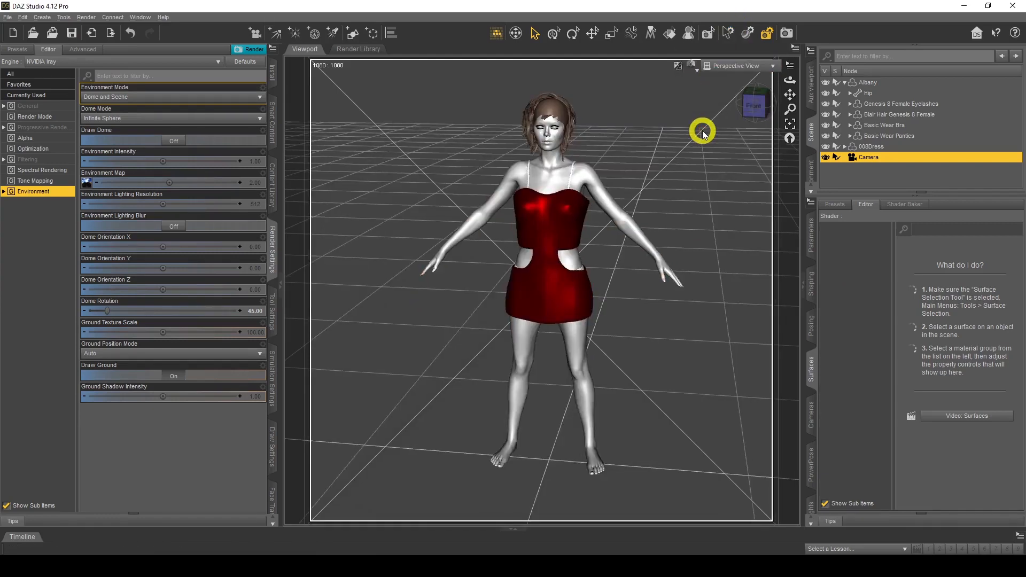
pyautogui.click(691, 66)
pyautogui.click(664, 163)
pyautogui.moveTo(790, 84)
pyautogui.mouseDown()
pyautogui.moveTo(785, 96)
pyautogui.moveTo(785, 81)
pyautogui.moveTo(771, 77)
pyautogui.moveTo(792, 81)
pyautogui.moveTo(790, 96)
pyautogui.moveTo(788, 76)
pyautogui.mouseUp()
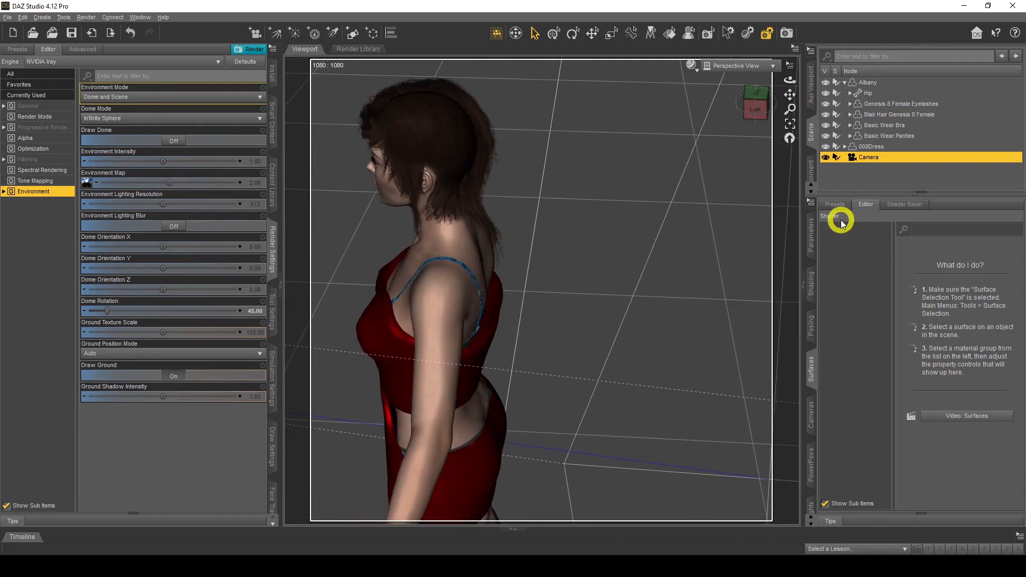
# Open the 008Dress's Mesh Offset parameters and set its PushModifier to 0.
pyautogui.click(873, 147)
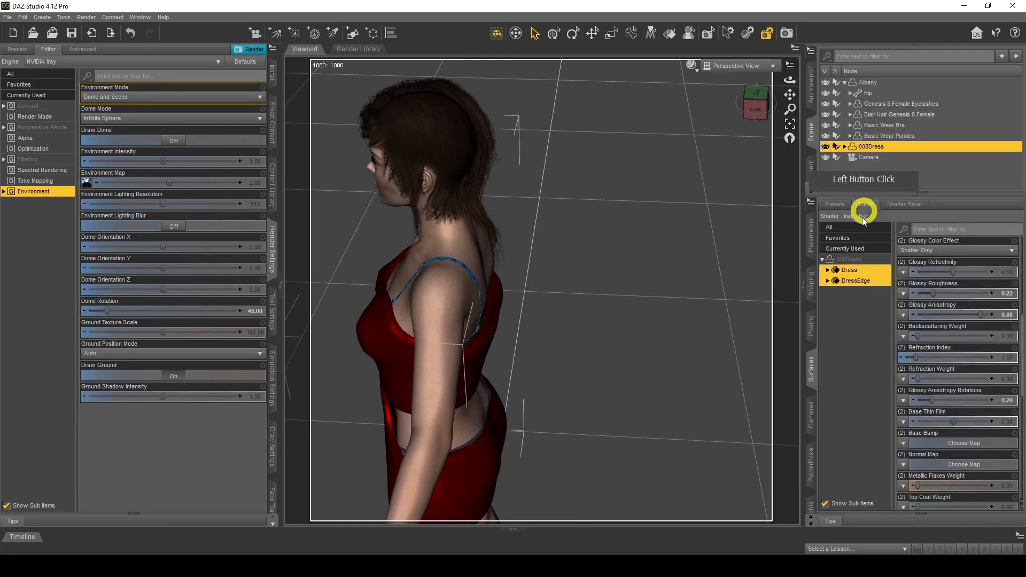
pyautogui.click(812, 239)
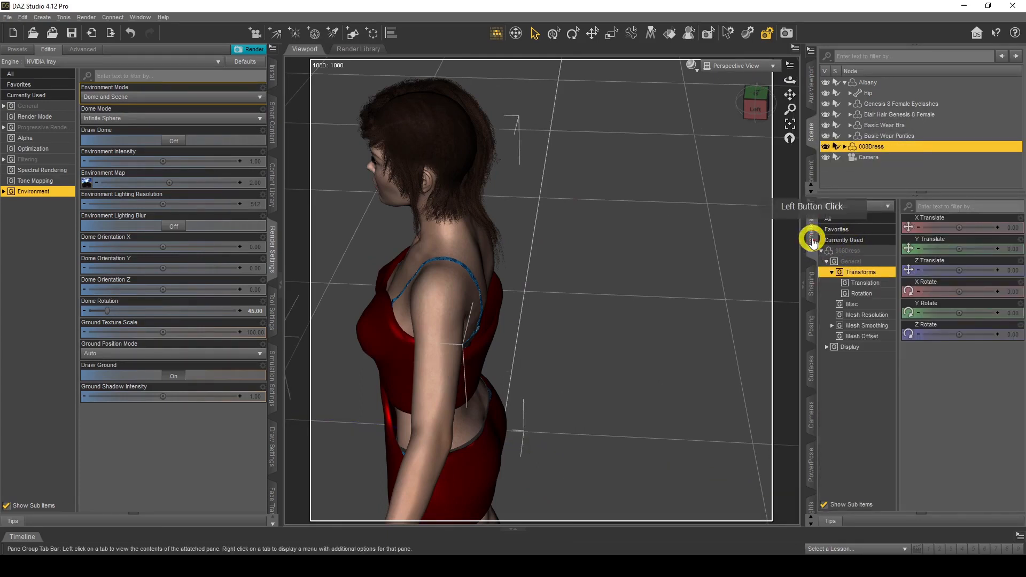
pyautogui.click(854, 337)
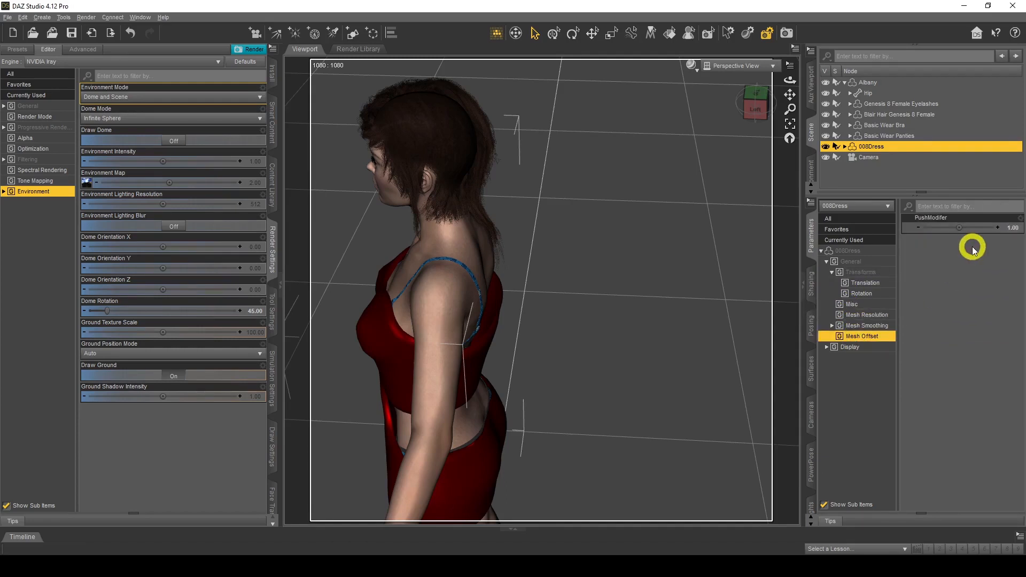
pyautogui.click(1012, 229)
pyautogui.write('0')
pyautogui.press('Return')
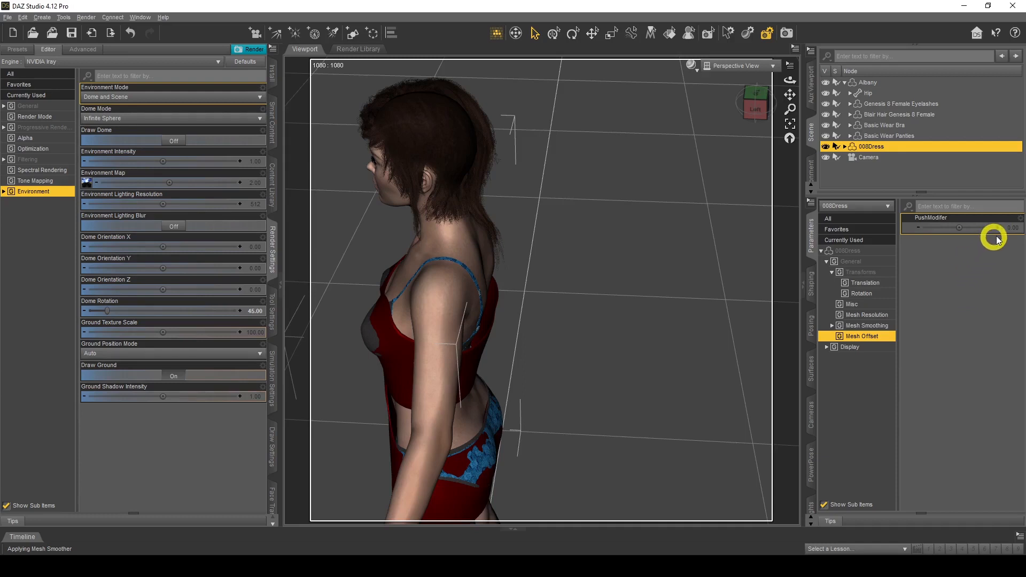
# Try a PushModifier value of 0.5 on the dress and check it from the side and through the Camera.
pyautogui.click(1011, 229)
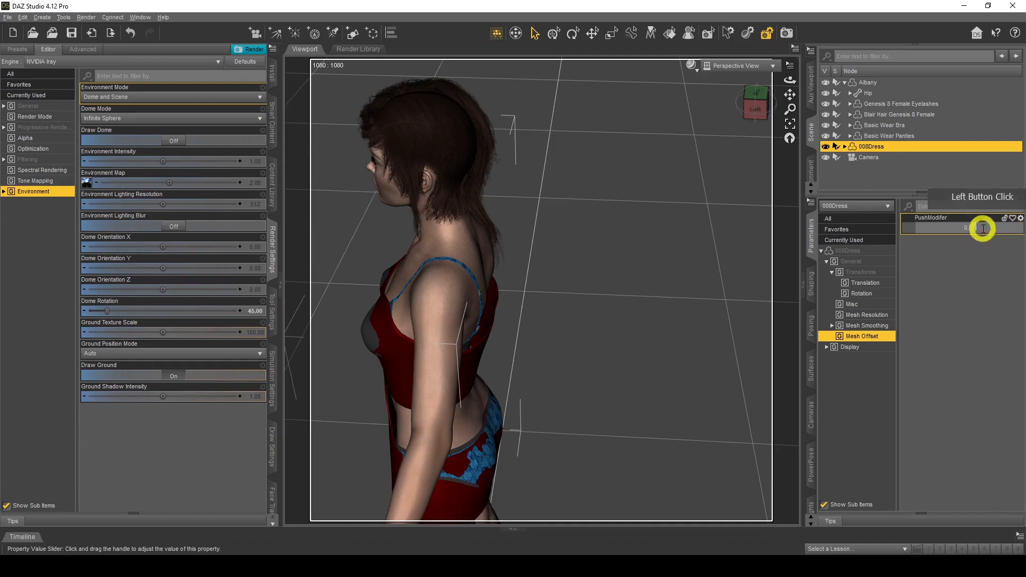
pyautogui.click(905, 229)
pyautogui.write('0')
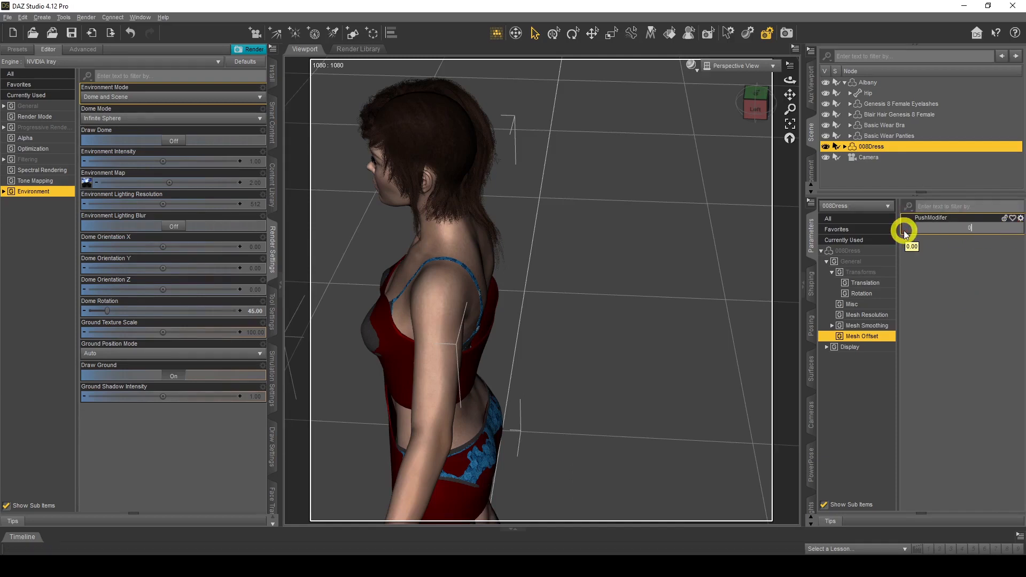
pyautogui.write('.5')
pyautogui.press('Return')
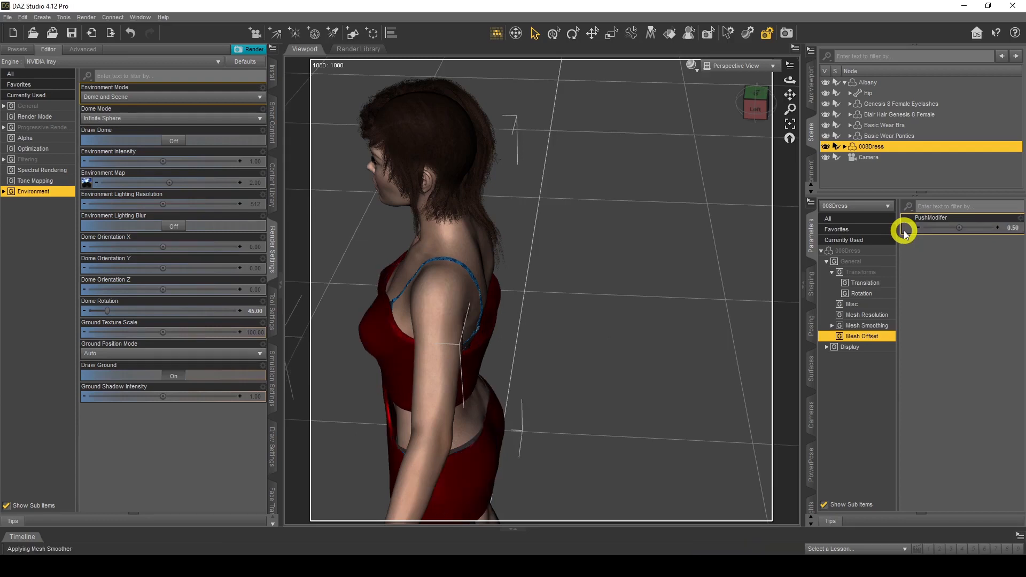
pyautogui.moveTo(790, 80); pyautogui.dragTo(789, 80)
pyautogui.click(738, 65)
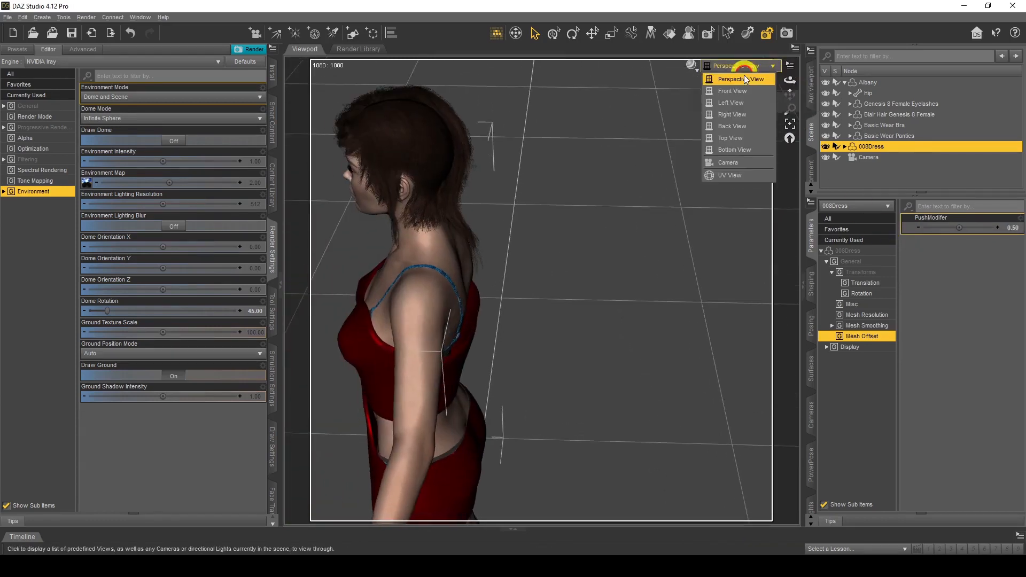
pyautogui.click(747, 163)
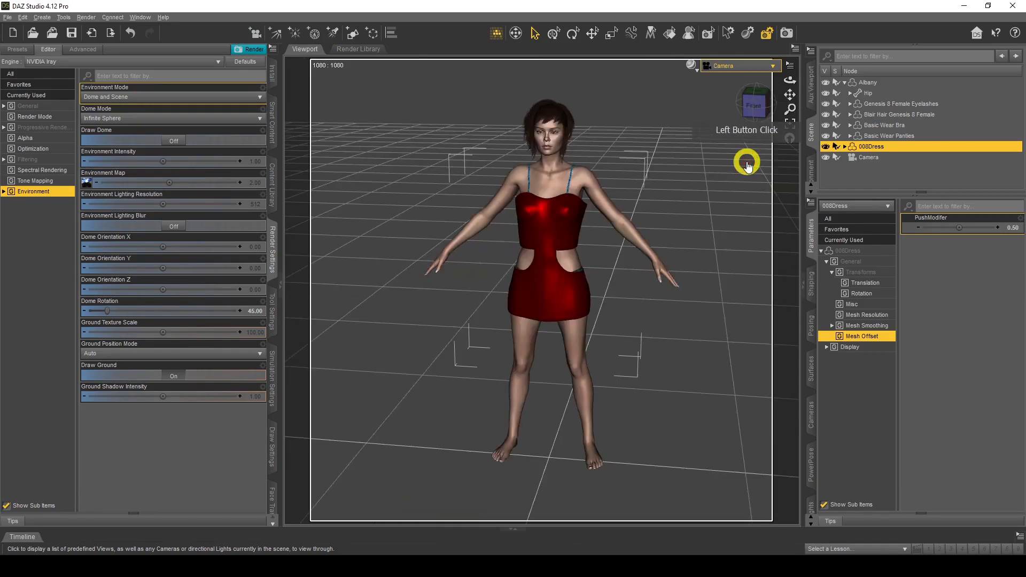
# Try PushModifier values of 0.3 and 0.4 on the dress.
pyautogui.click(1009, 232)
pyautogui.write('0.3')
pyautogui.press('Return')
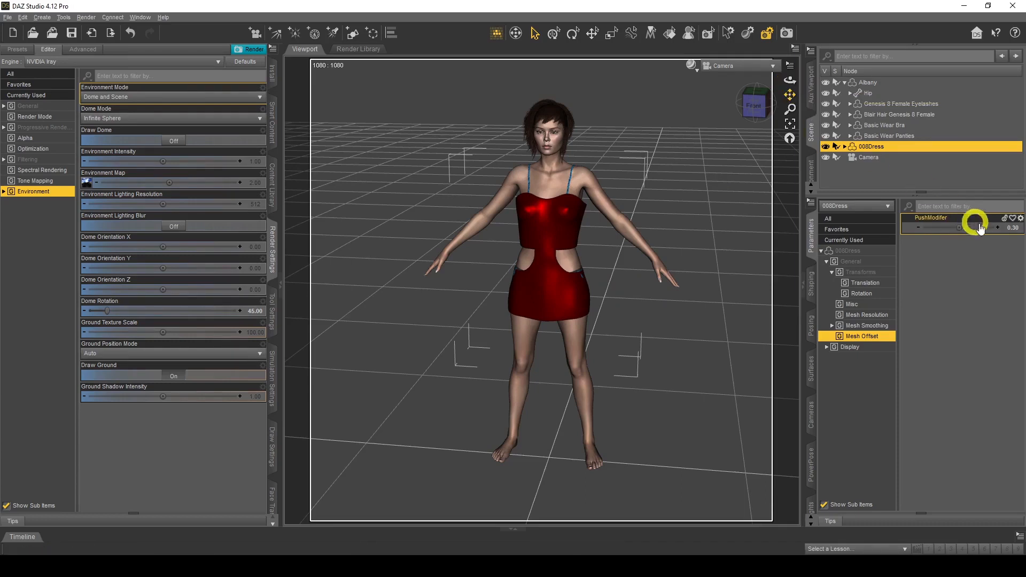
pyautogui.click(1011, 227)
pyautogui.write('0.4')
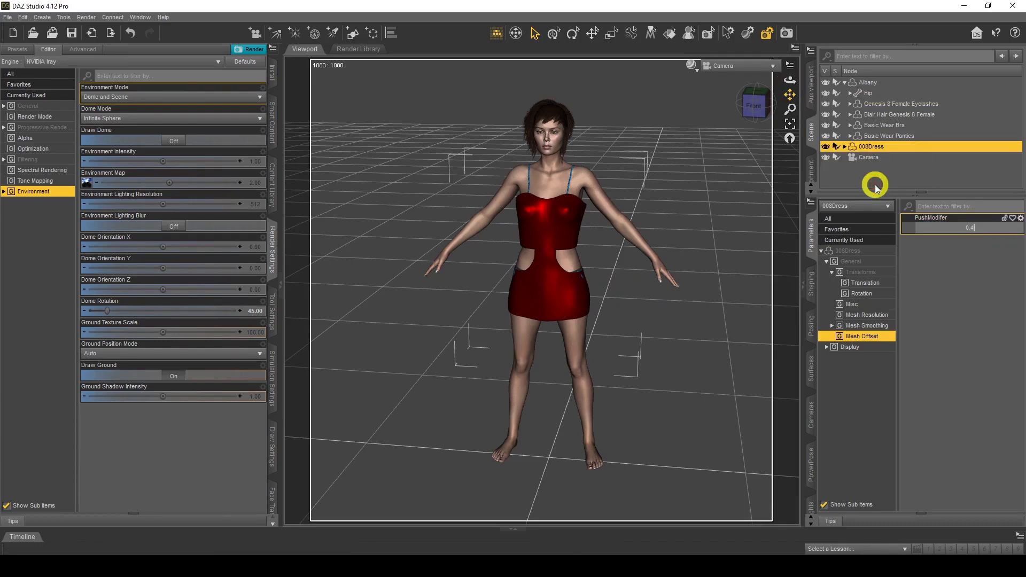
pyautogui.press('Return')
# Return to Perspective View at the figure's side and try an exaggerated PushModifier value of 2 on the dress.
pyautogui.click(732, 67)
pyautogui.click(733, 84)
pyautogui.moveTo(790, 90); pyautogui.dragTo(779, 194)
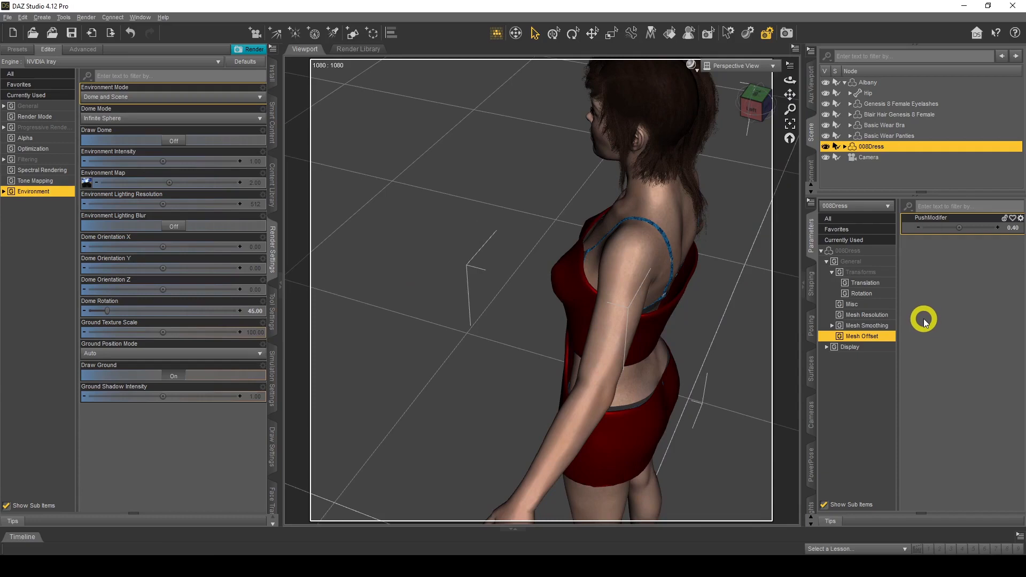
pyautogui.click(1014, 231)
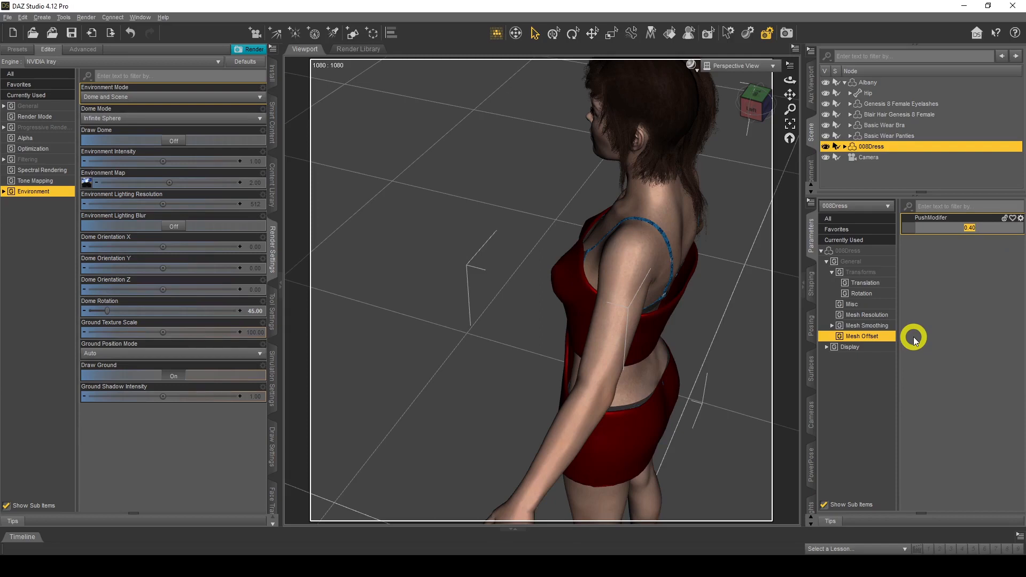
pyautogui.write('2')
pyautogui.press('Return')
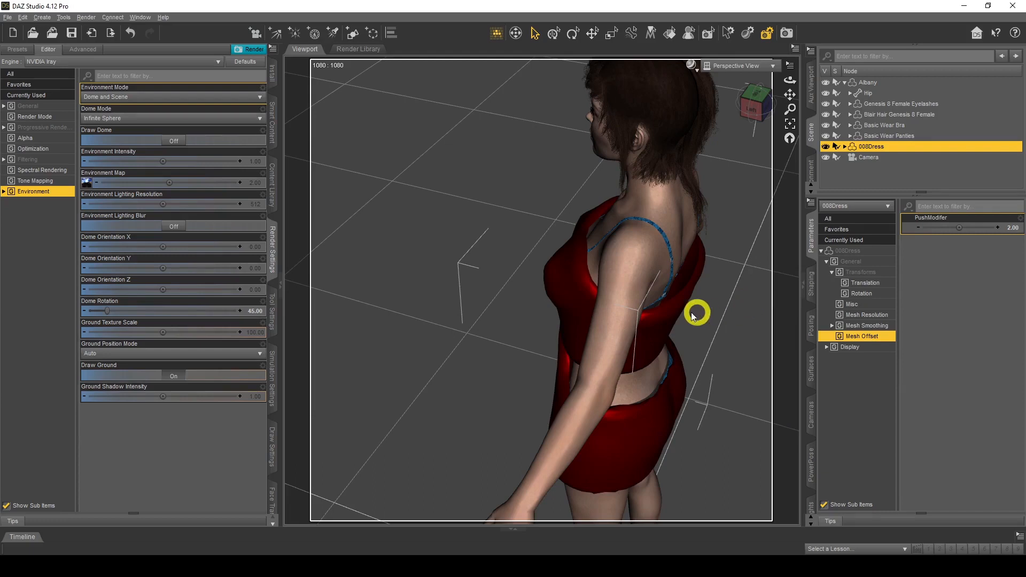
# Switch the viewport back to the Camera view and set the dress's PushModifier to 0.45.
pyautogui.moveTo(788, 81); pyautogui.dragTo(788, 82)
pyautogui.click(727, 68)
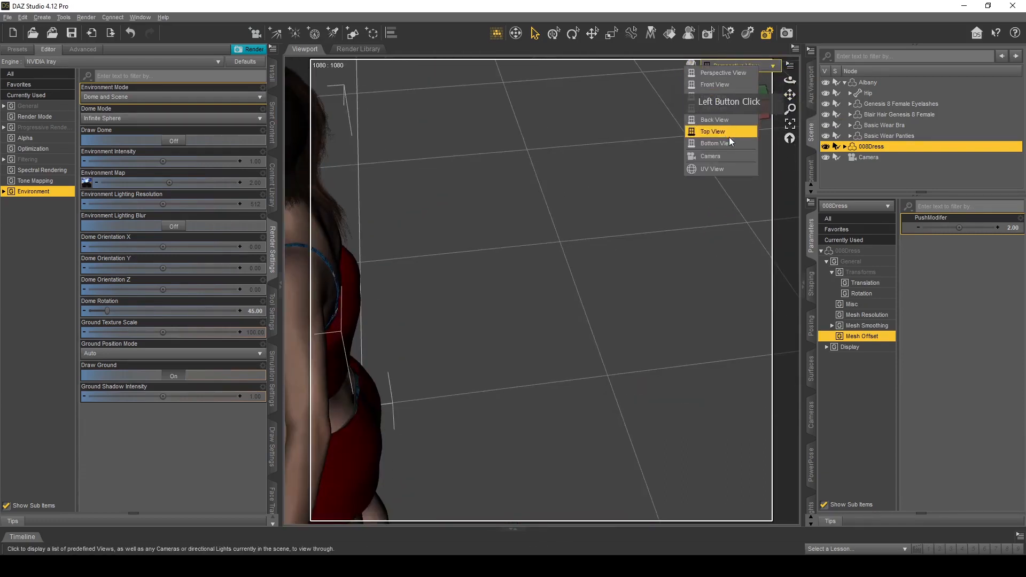
pyautogui.click(729, 154)
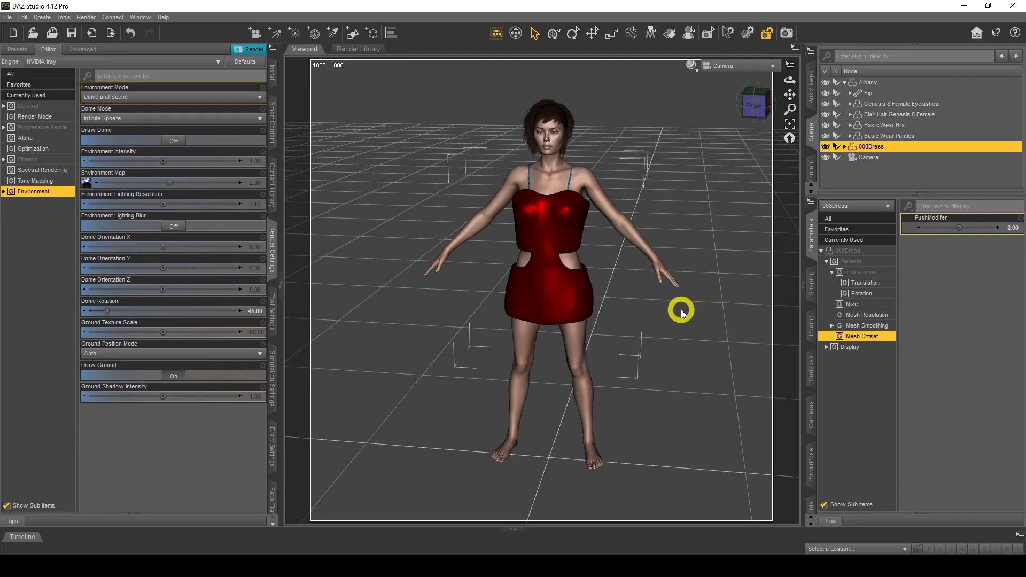
pyautogui.click(1009, 228)
pyautogui.click(993, 260)
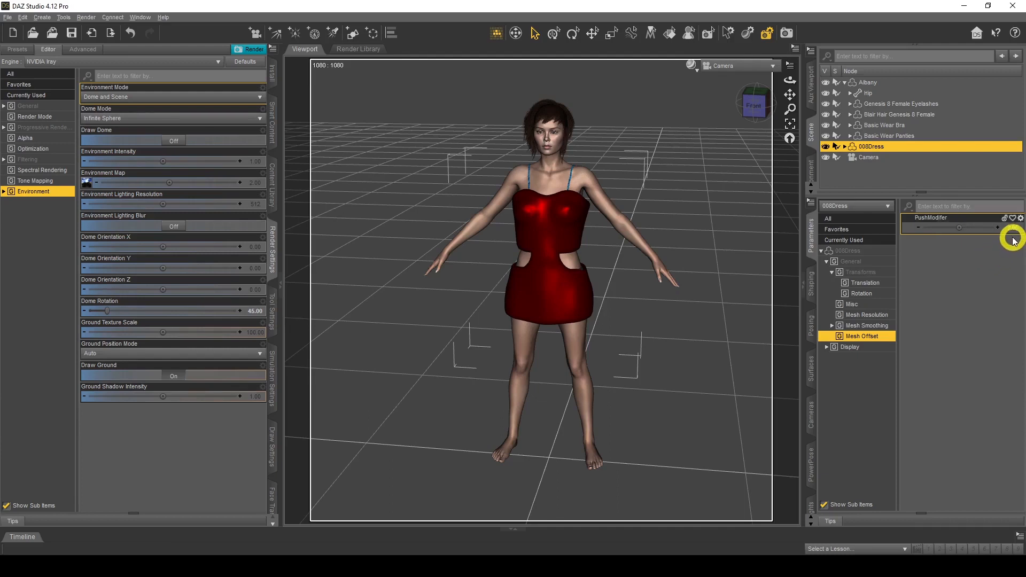
pyautogui.click(1012, 228)
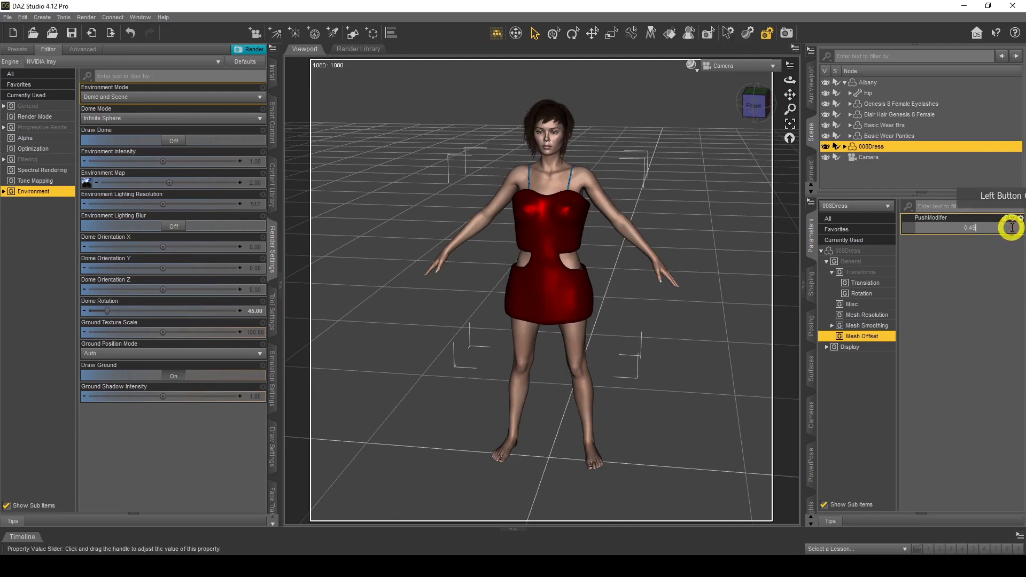
pyautogui.press('Return')
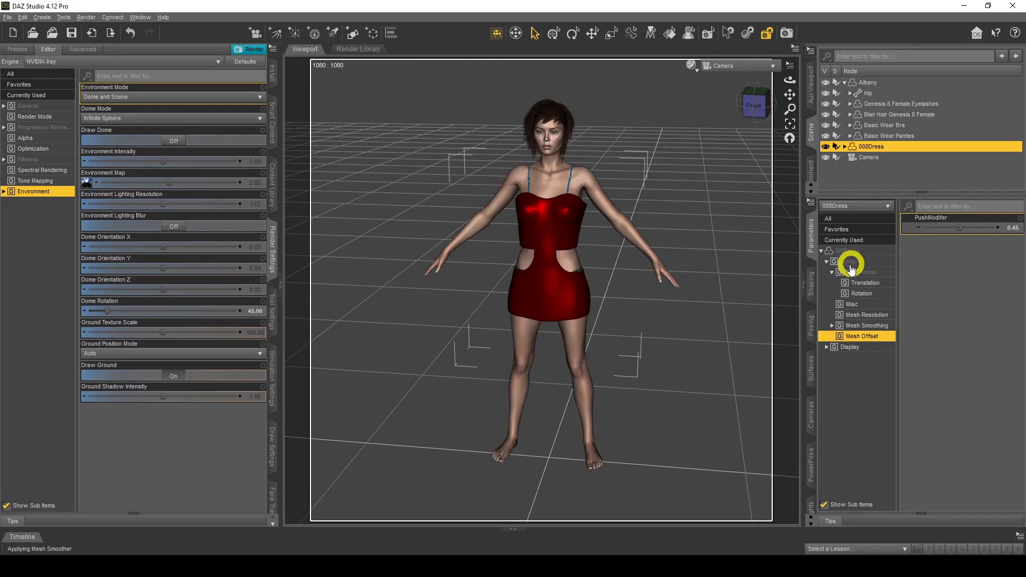
# Load the Leather_004_DISP image from the Leather texture folder as the Cutout Opacity map of the Dress and DressEdge surfaces.
pyautogui.click(811, 367)
pyautogui.click(850, 281)
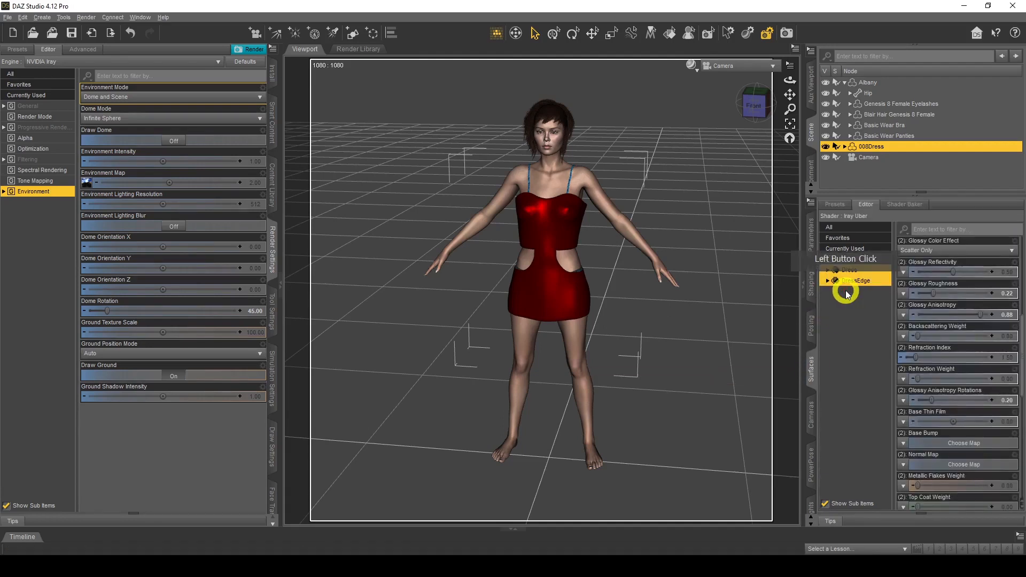
pyautogui.scroll(5, 950, 320)
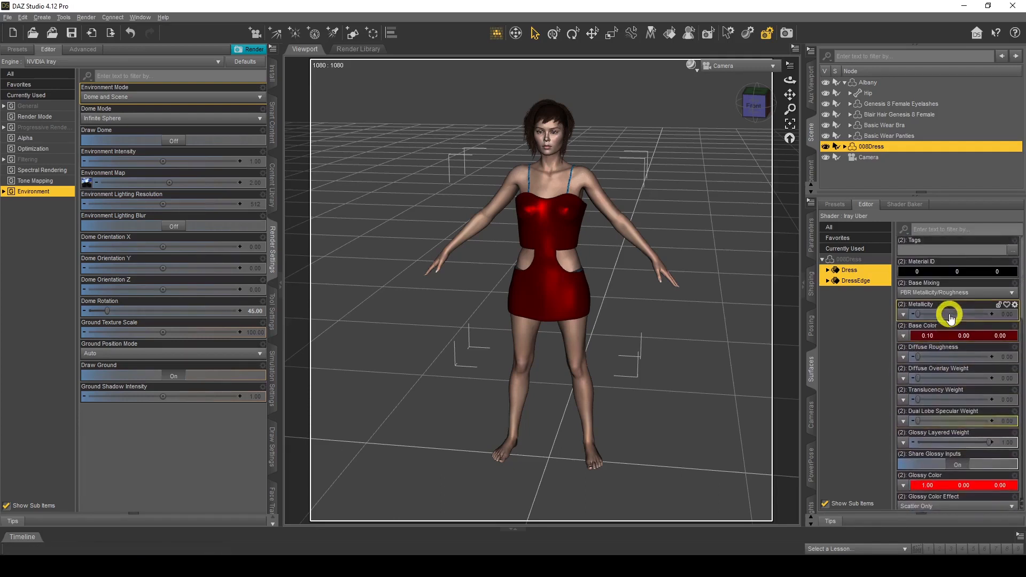
pyautogui.scroll(-3, 928, 302)
pyautogui.scroll(-15, 930, 305)
pyautogui.scroll(-3, 930, 305)
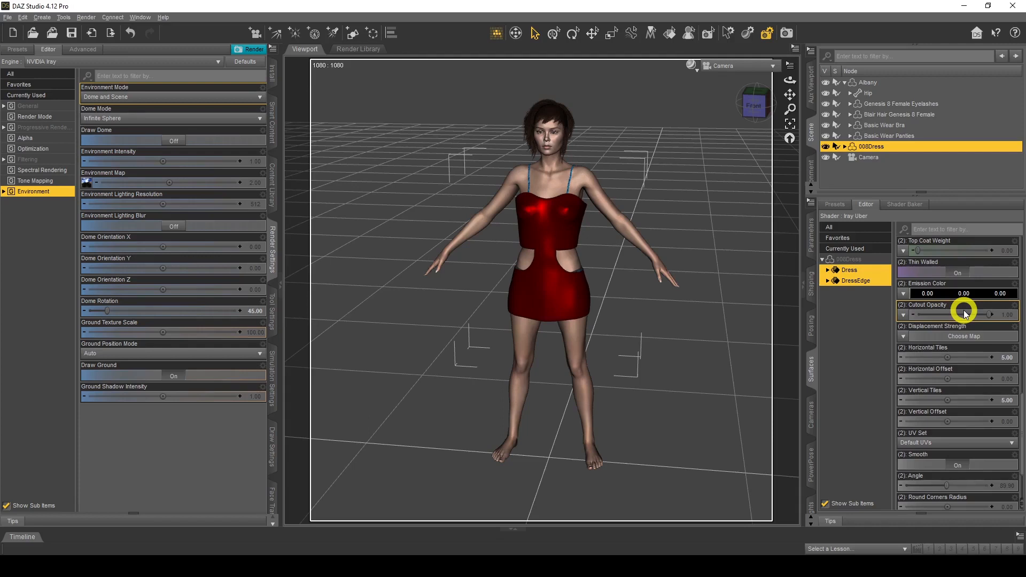
pyautogui.click(904, 317)
pyautogui.click(950, 194)
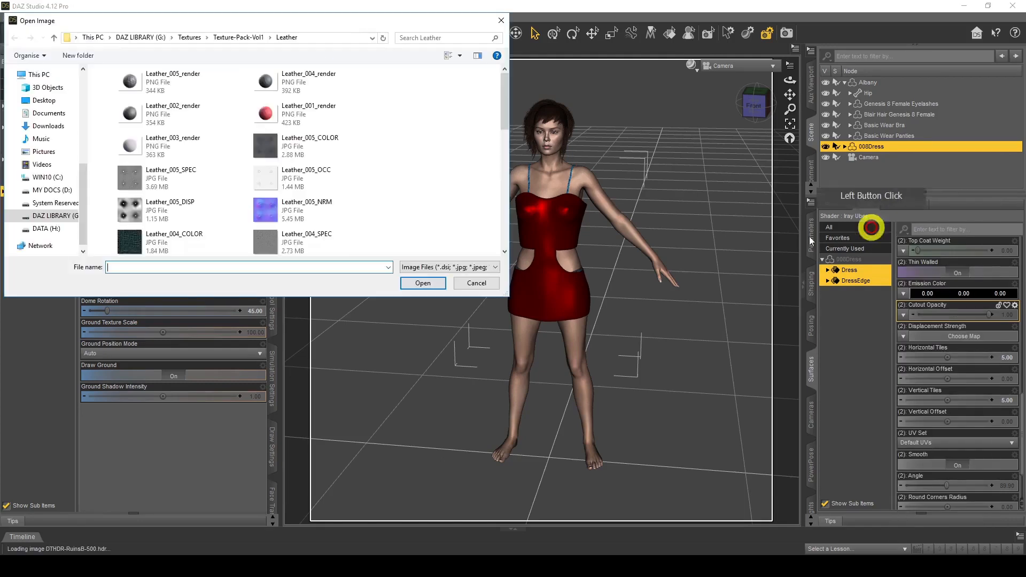
pyautogui.scroll(-1, 426, 158)
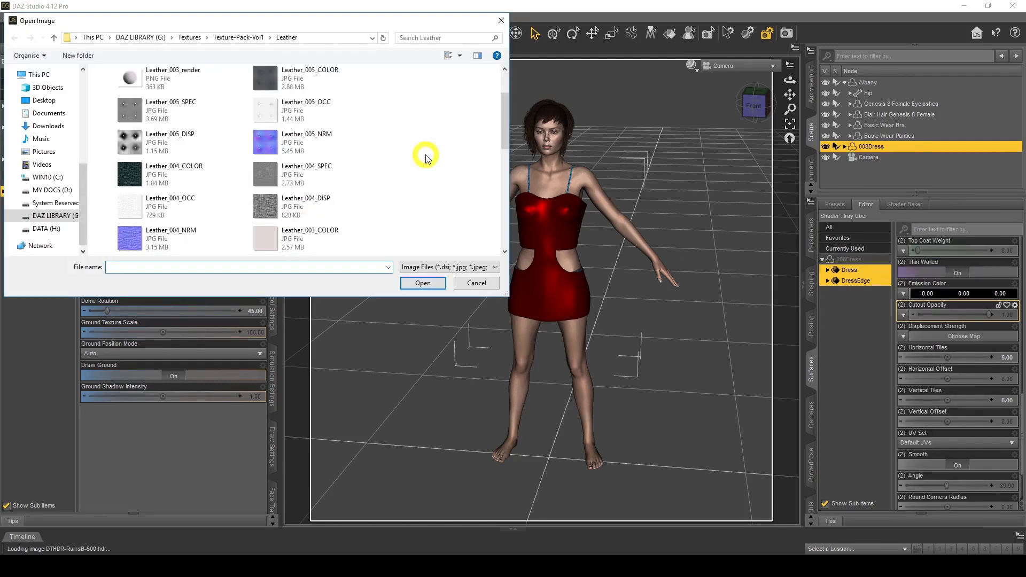
pyautogui.doubleClick(299, 209)
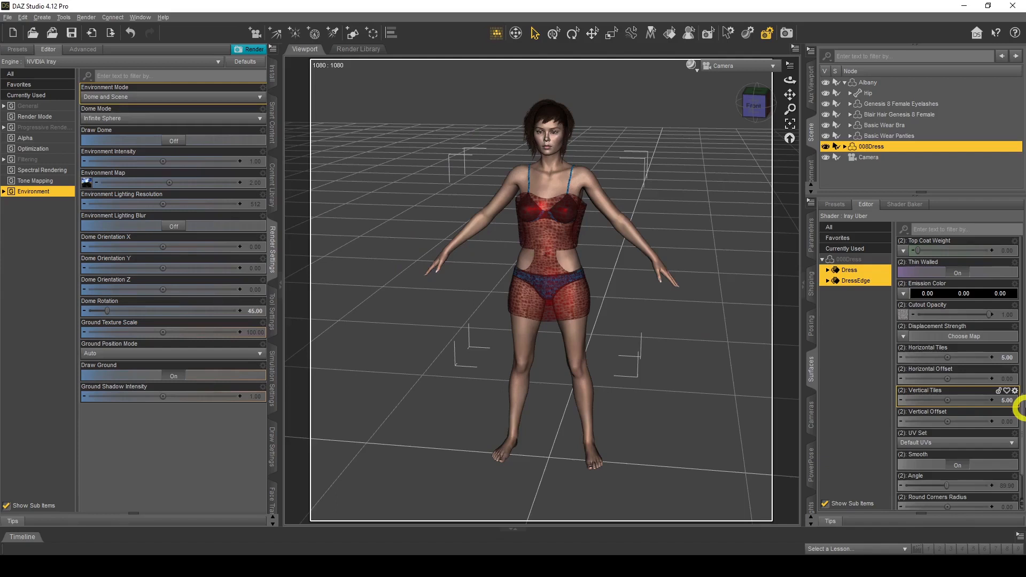
# Browse for another Cutout Opacity map, going to the Sci-Fi-Wall_003_SD folder inside the Textures library.
pyautogui.moveTo(903, 317)
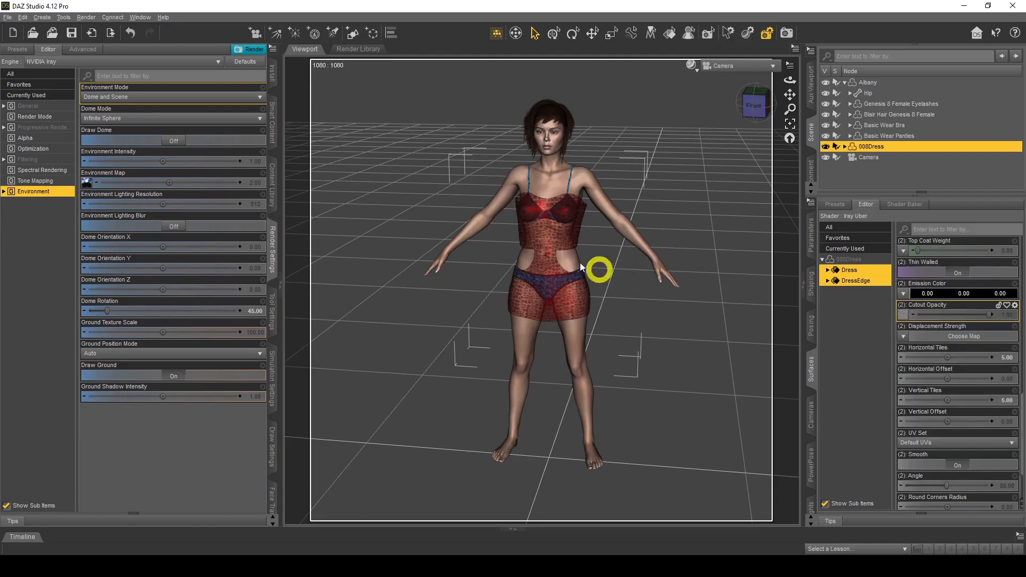
pyautogui.click(906, 316)
pyautogui.click(938, 184)
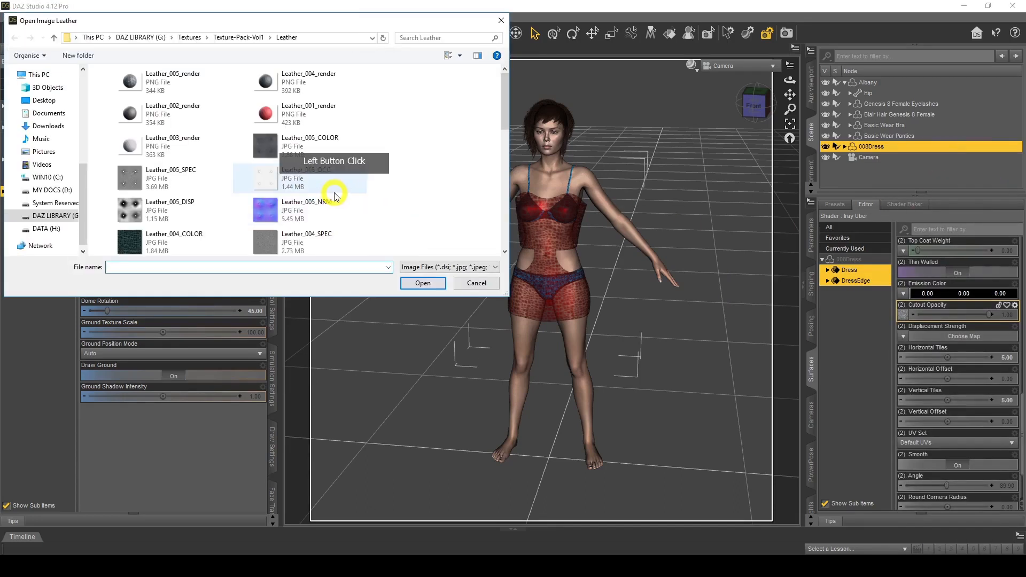
pyautogui.scroll(-3, 344, 187)
pyautogui.scroll(-3, 345, 187)
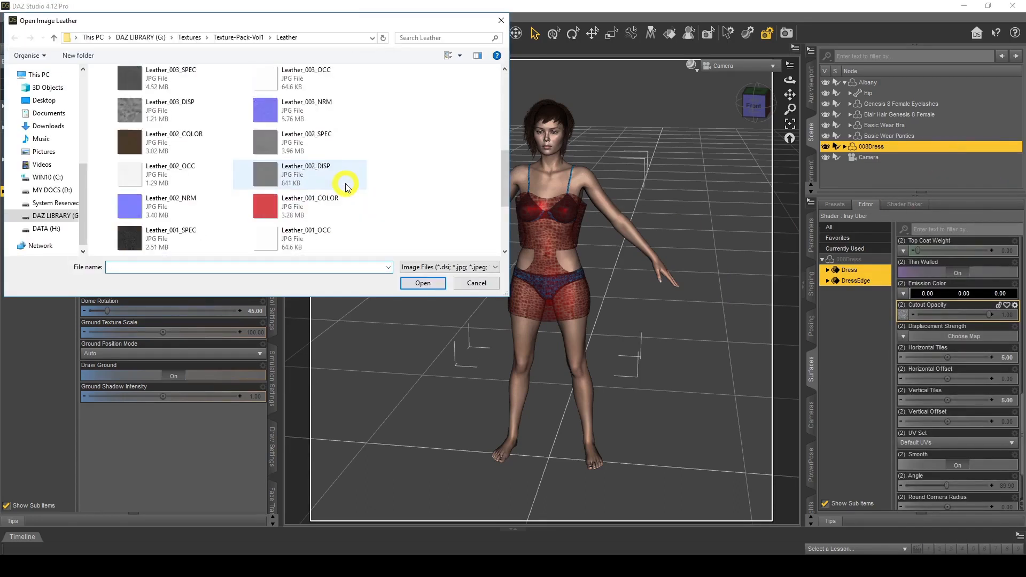
pyautogui.scroll(-1, 347, 187)
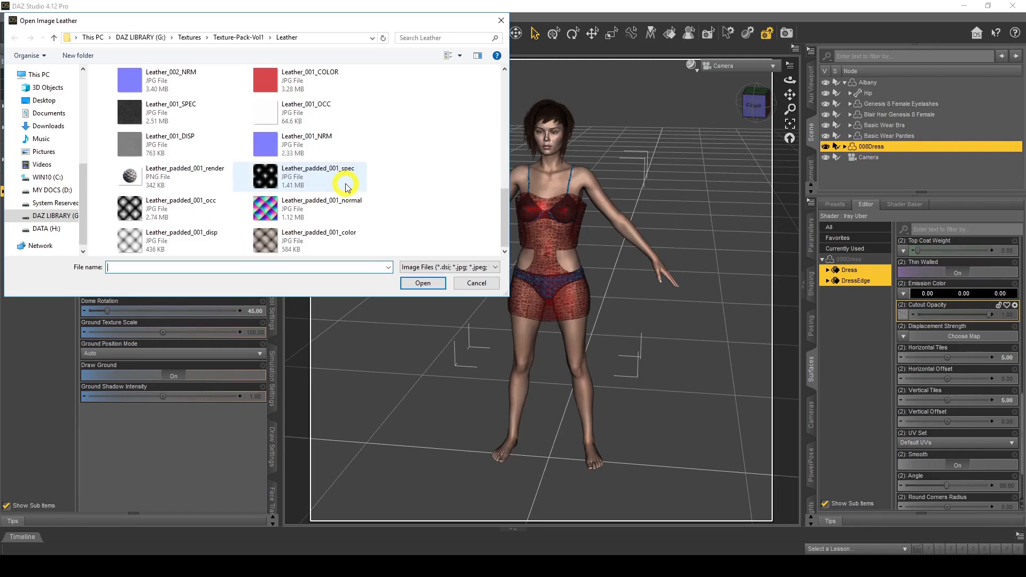
pyautogui.click(190, 38)
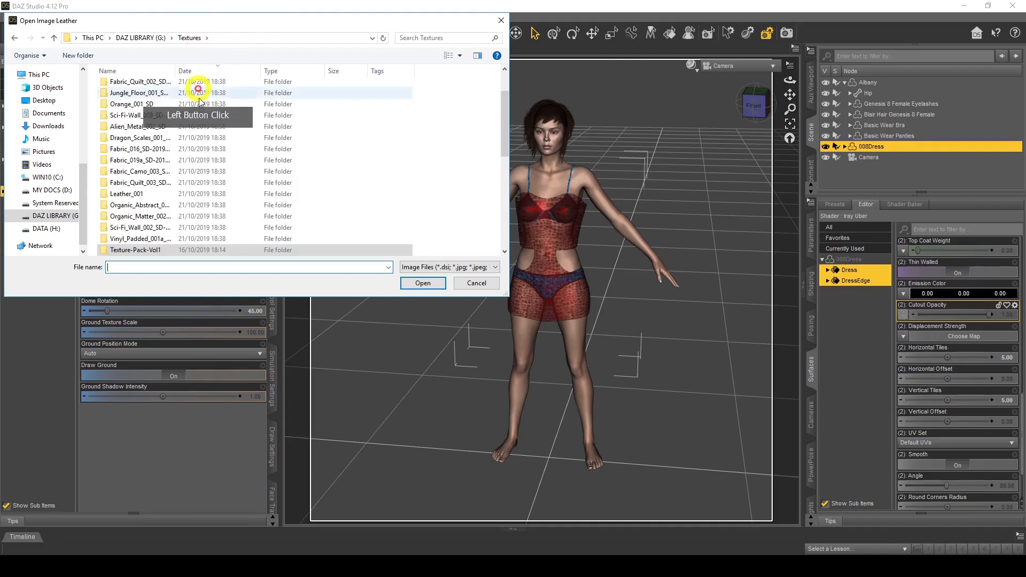
pyautogui.scroll(2, 194, 160)
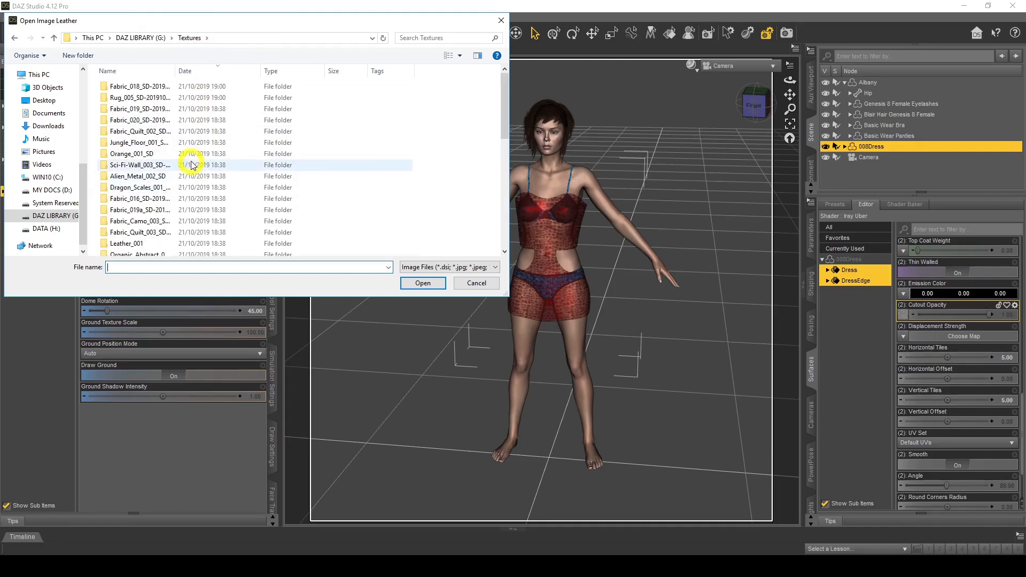
pyautogui.doubleClick(191, 165)
pyautogui.doubleClick(171, 87)
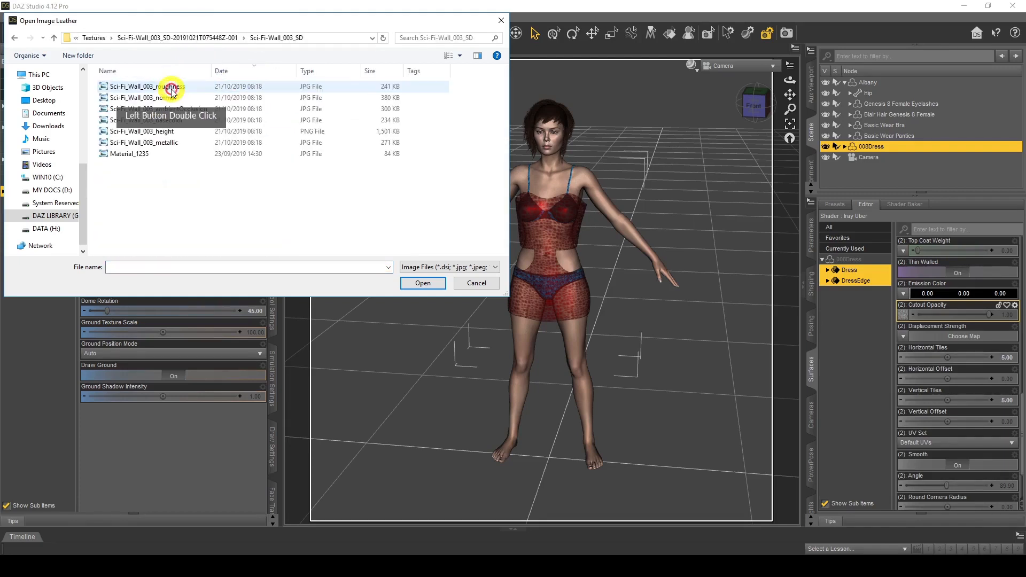
# Show the textures as thumbnails, preview Sci-Fi_Wall_003_metallic and load it as the dress's Cutout Opacity map.
pyautogui.click(448, 55)
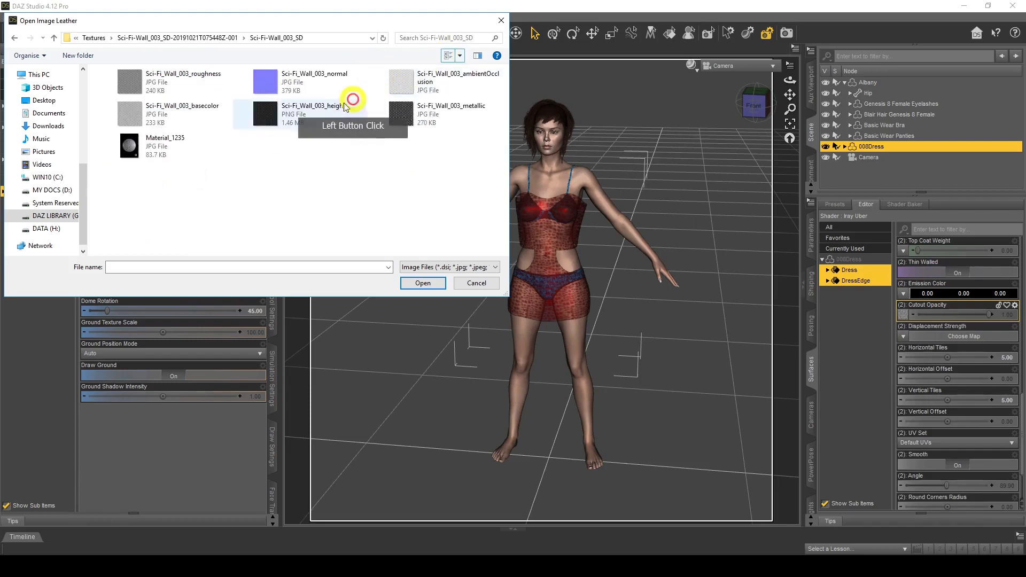
pyautogui.rightClick(426, 123)
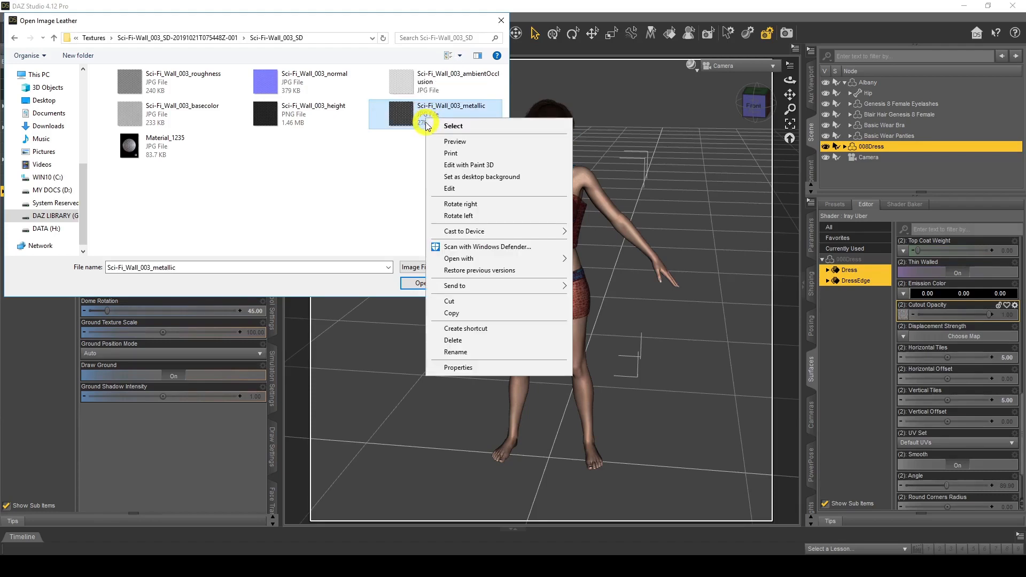
pyautogui.click(432, 141)
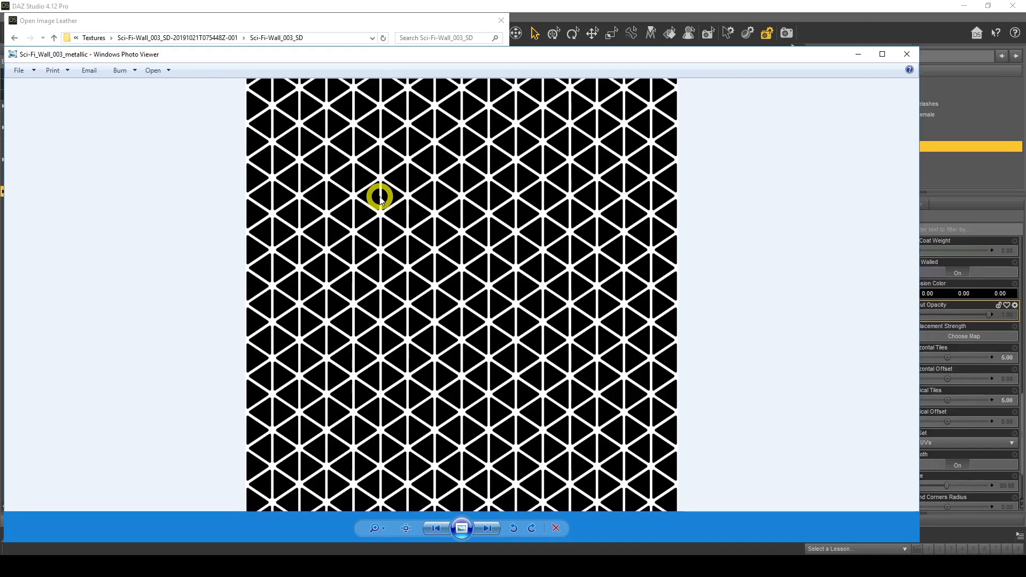
pyautogui.click(908, 56)
pyautogui.click(435, 282)
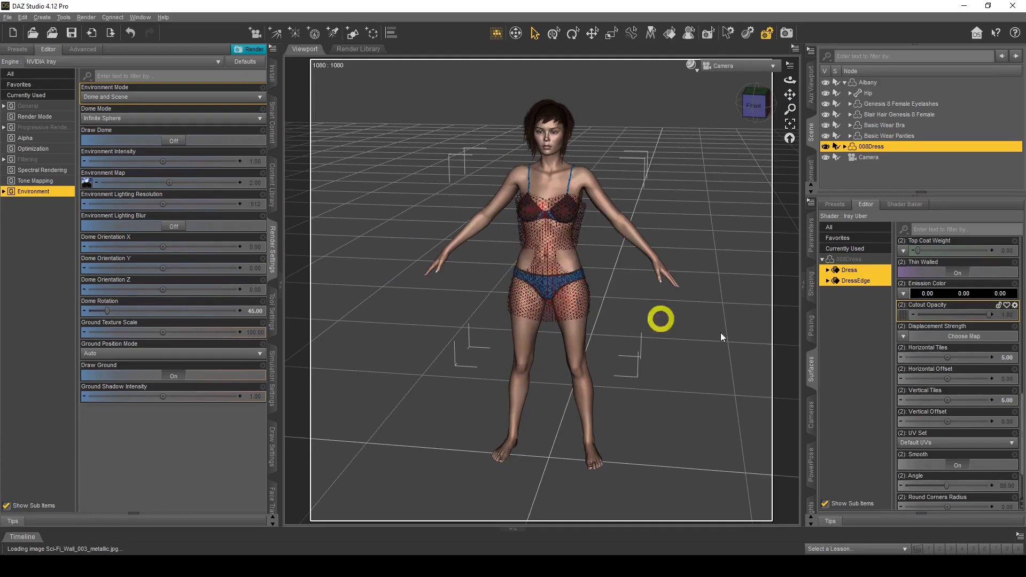
# Set the dress's Horizontal Tiles and Vertical Tiles to 20 and switch the viewport to the Iray preview.
pyautogui.click(1011, 358)
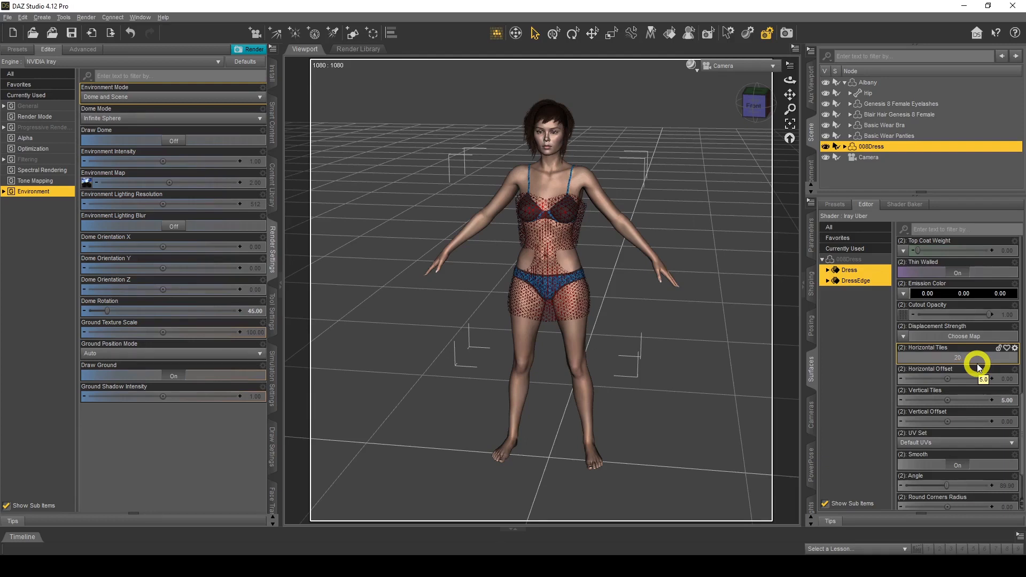
pyautogui.click(1010, 400)
pyautogui.write('20')
pyautogui.press('Return')
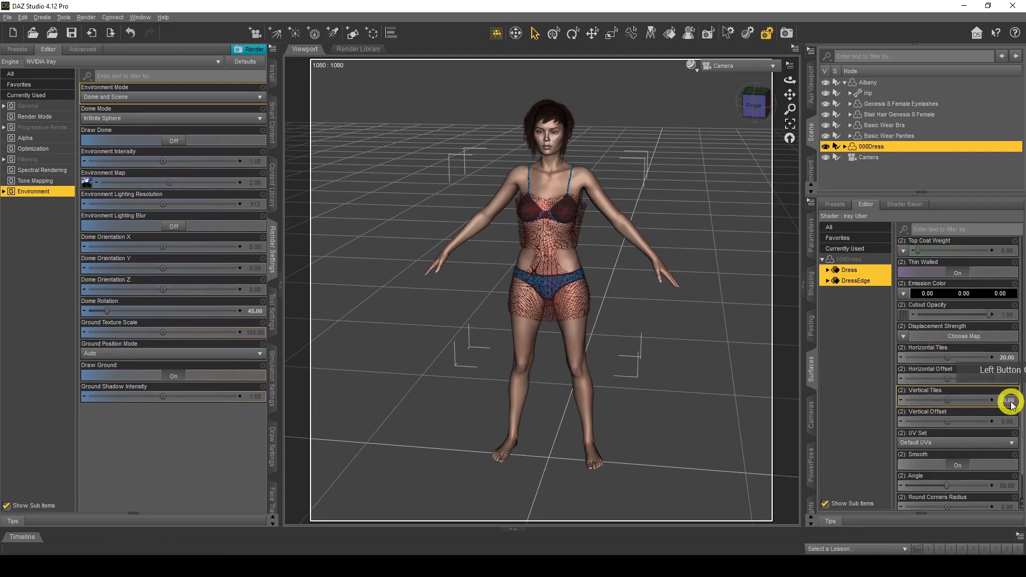
pyautogui.click(692, 66)
pyautogui.click(706, 175)
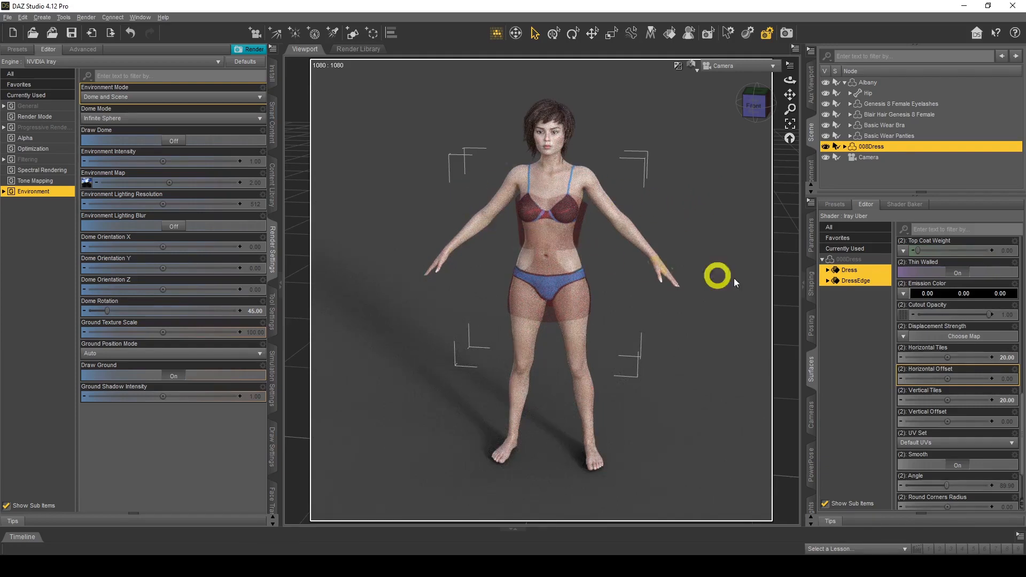
# Try 10 for both Horizontal Tiles and Vertical Tiles on the dress surfaces.
pyautogui.click(1006, 358)
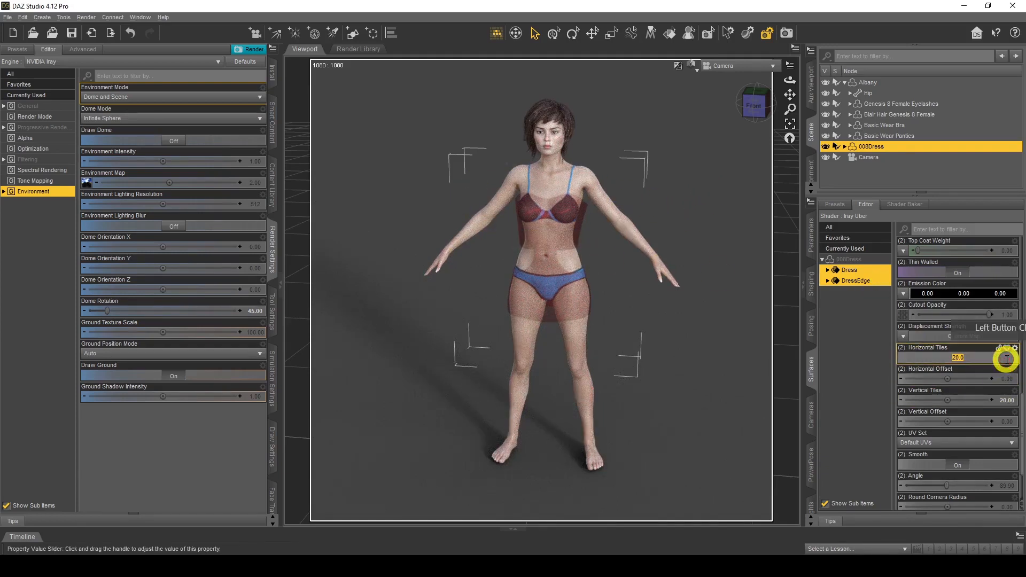
pyautogui.write('10')
pyautogui.press('Return')
pyautogui.click(1004, 403)
pyautogui.write('10')
pyautogui.press('Return')
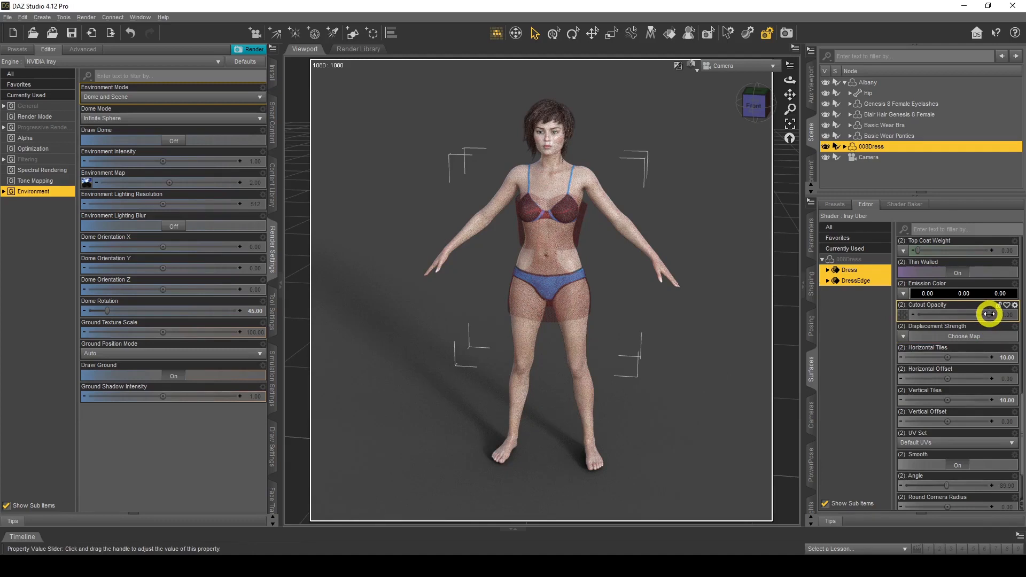
# Replace the dress's Cutout Opacity map with the already loaded Leather_004_DISP.jpg.
pyautogui.moveTo(989, 314)
pyautogui.mouseDown()
pyautogui.moveTo(951, 315)
pyautogui.moveTo(1003, 316)
pyautogui.mouseUp()
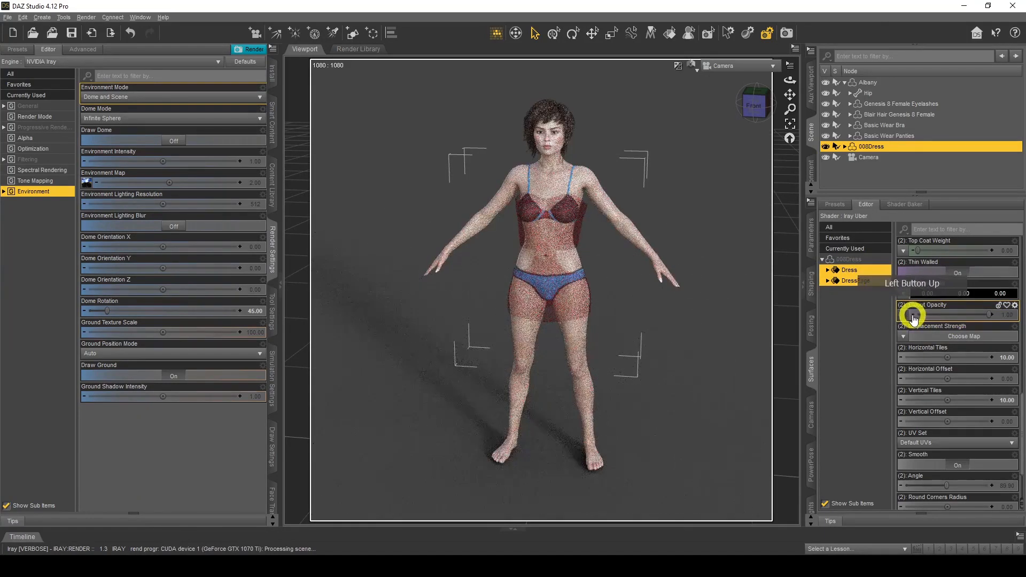
pyautogui.moveTo(906, 314)
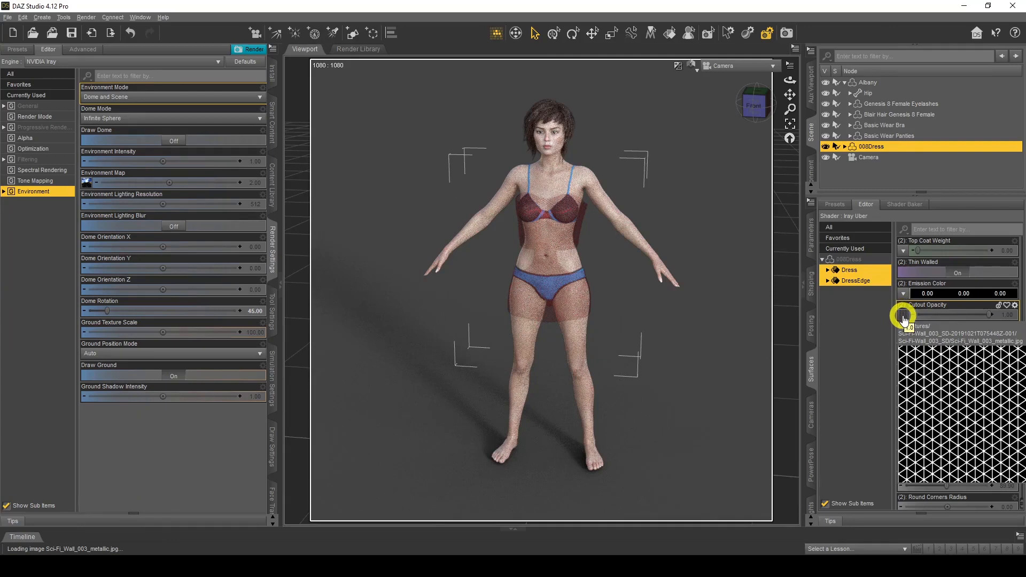
pyautogui.click(903, 319)
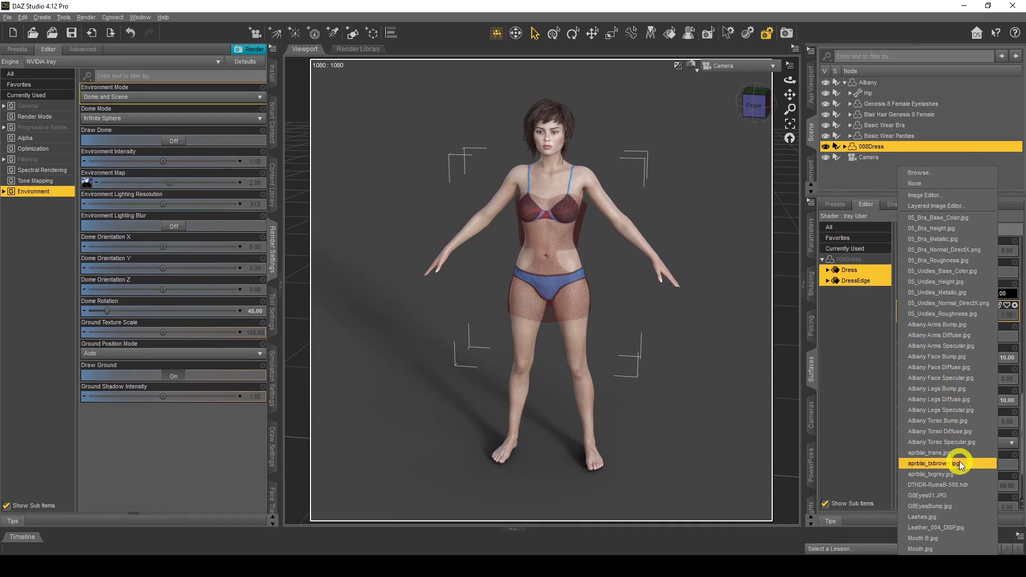
pyautogui.click(964, 528)
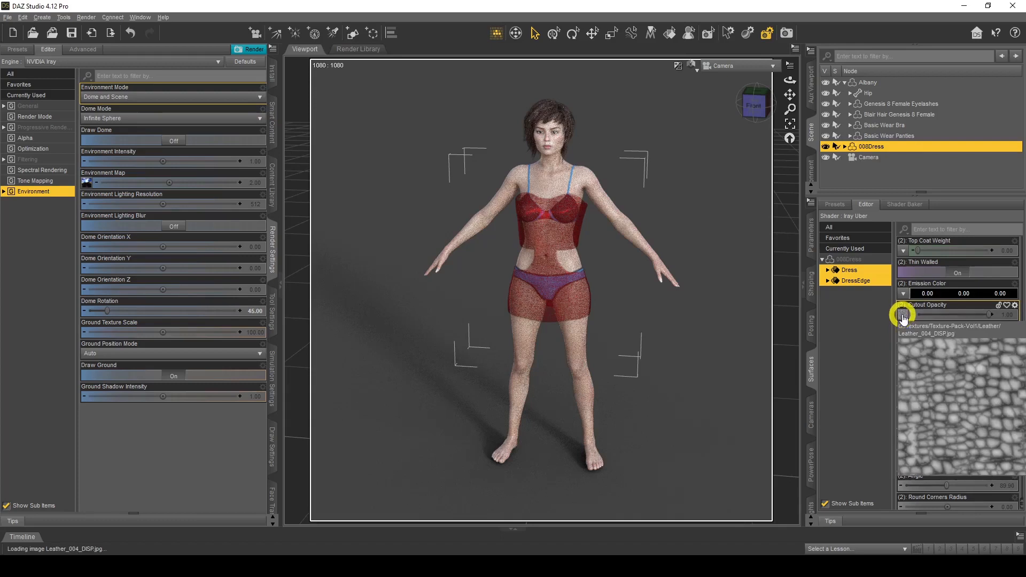
pyautogui.moveTo(906, 319)
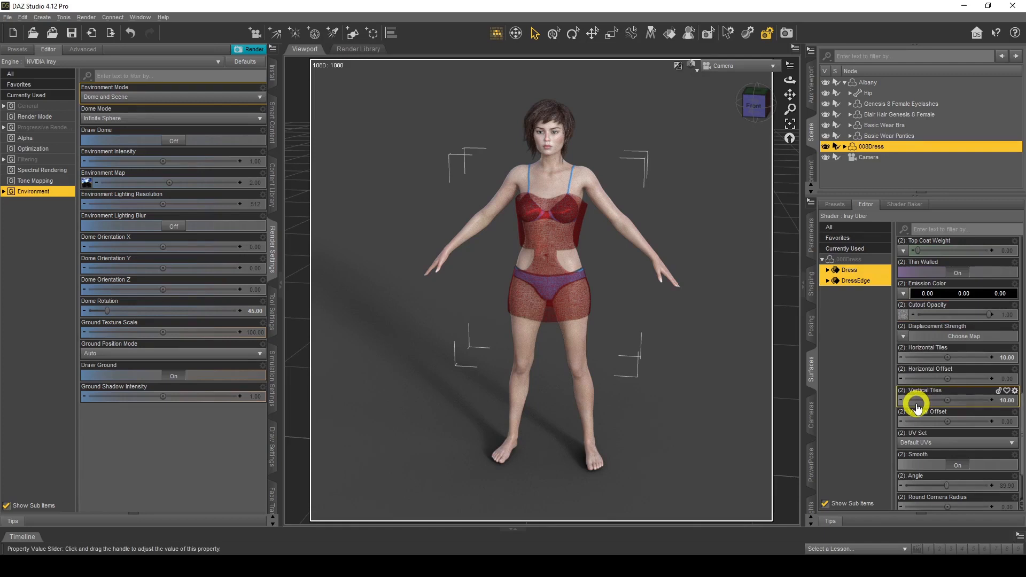
# Set the dress's Horizontal Tiles and Vertical Tiles back to 20.
pyautogui.click(1005, 358)
pyautogui.write('20')
pyautogui.press('Return')
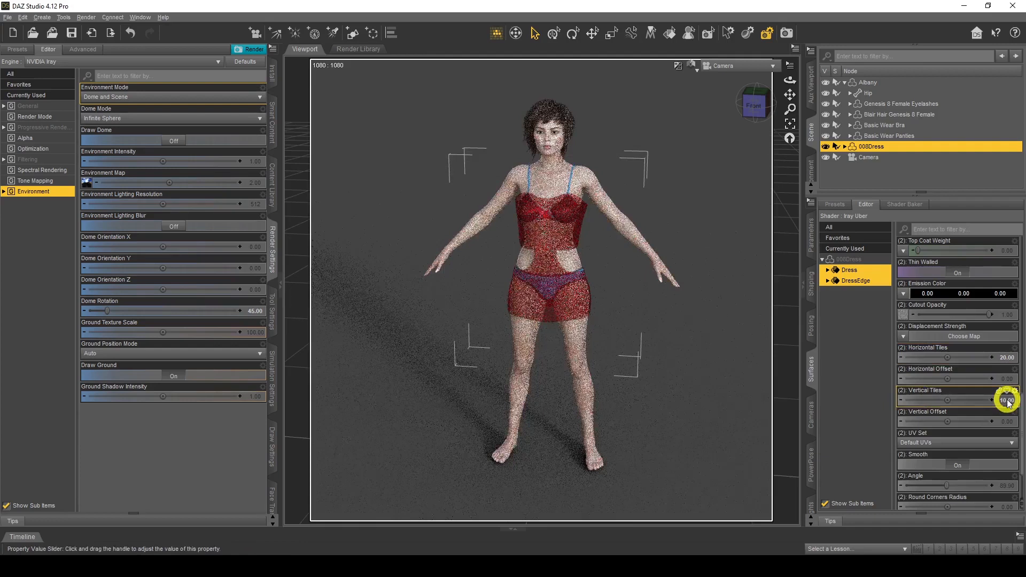
pyautogui.write('20')
pyautogui.press('Return')
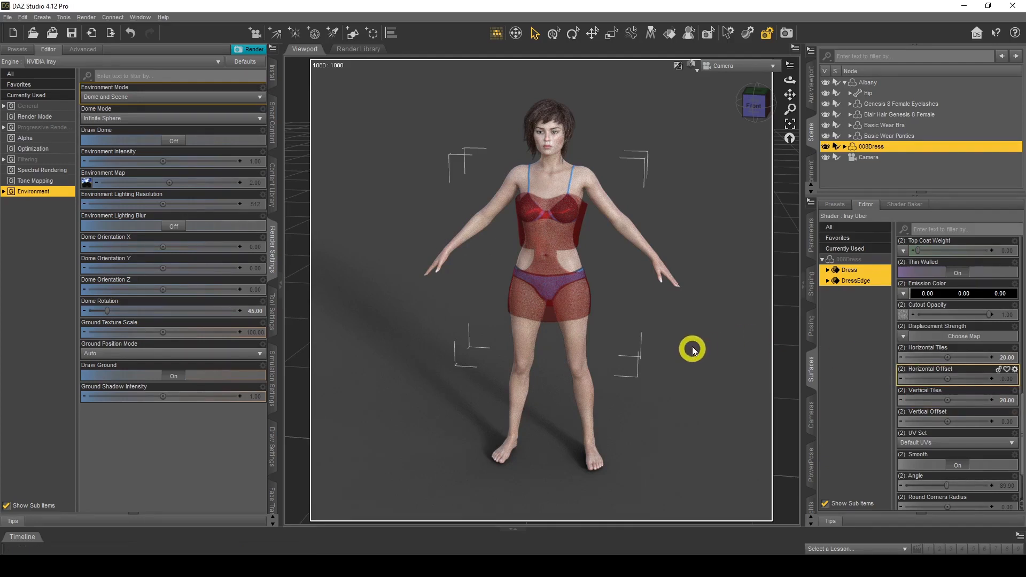
# Save the whole 008Dress's surface settings as a Material(s) Preset named "see through dress" in the Materials presets folder.
pyautogui.click(849, 259)
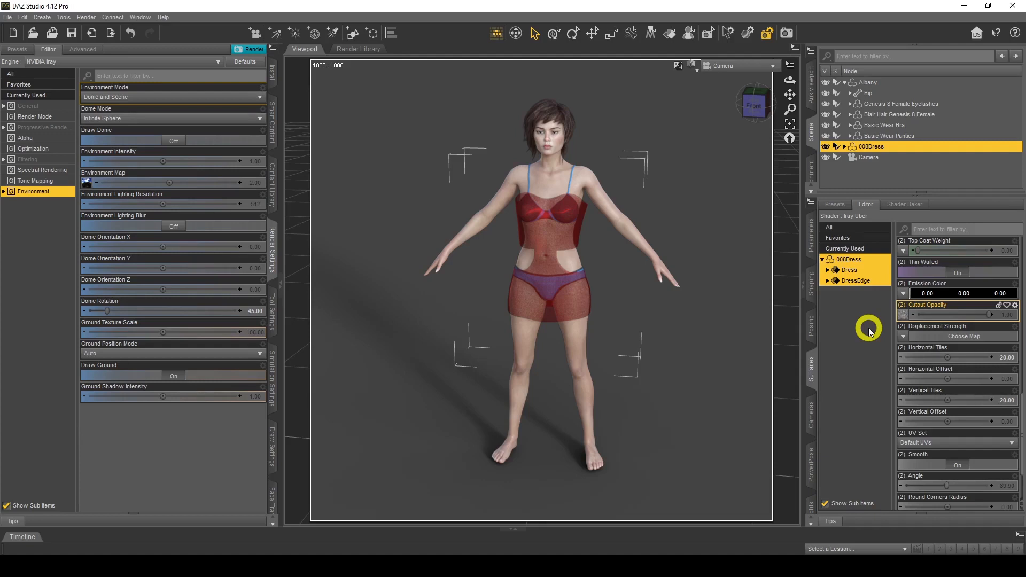
pyautogui.click(8, 17)
pyautogui.moveTo(50, 93)
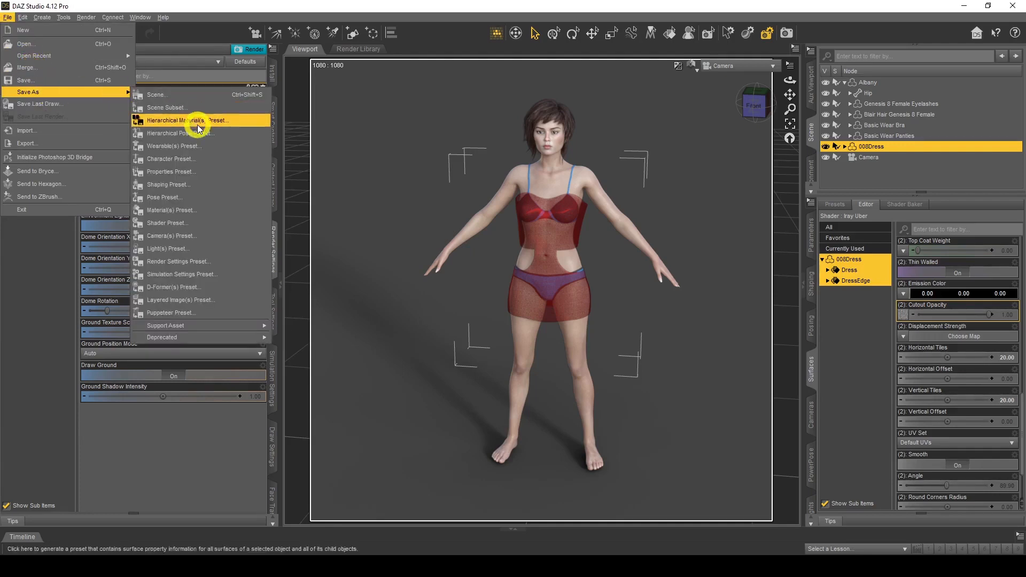
pyautogui.click(220, 208)
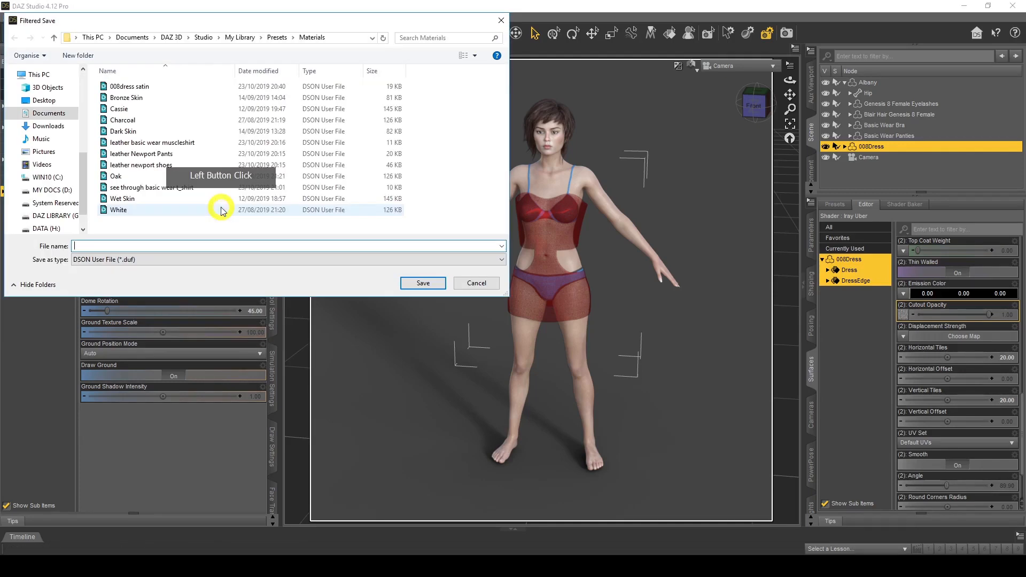
pyautogui.click(138, 249)
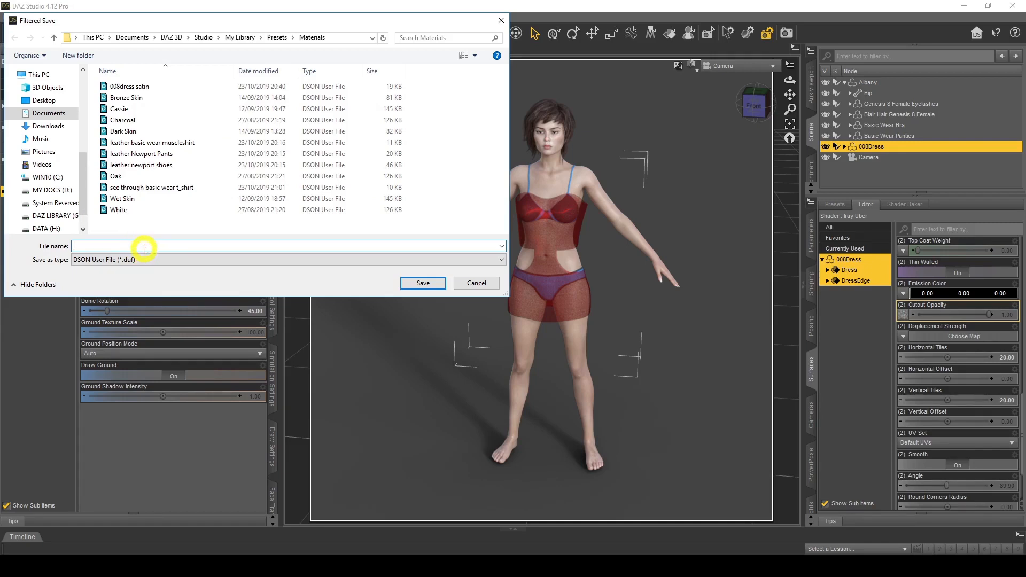
pyautogui.write('see thr')
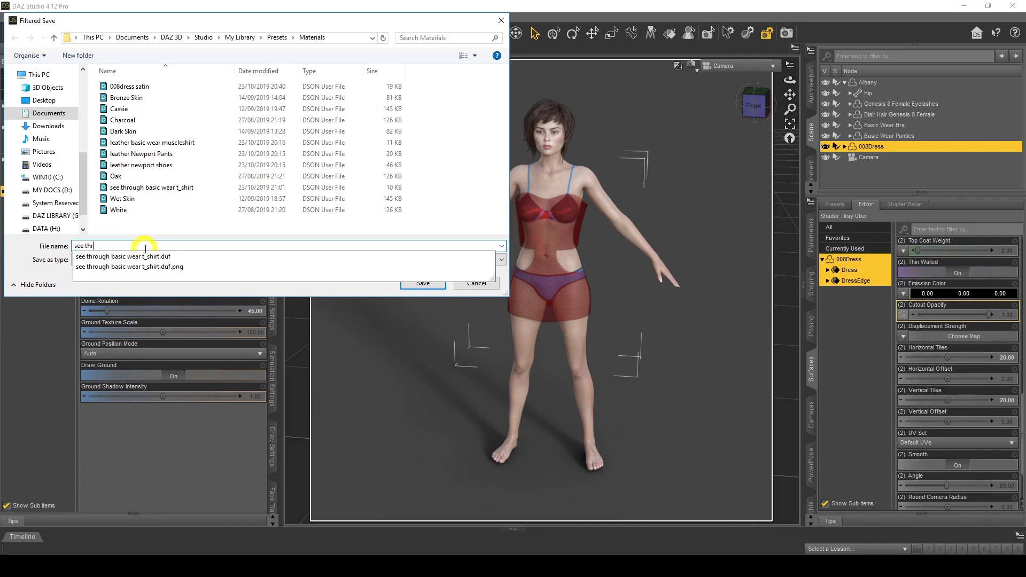
pyautogui.write('ough dress')
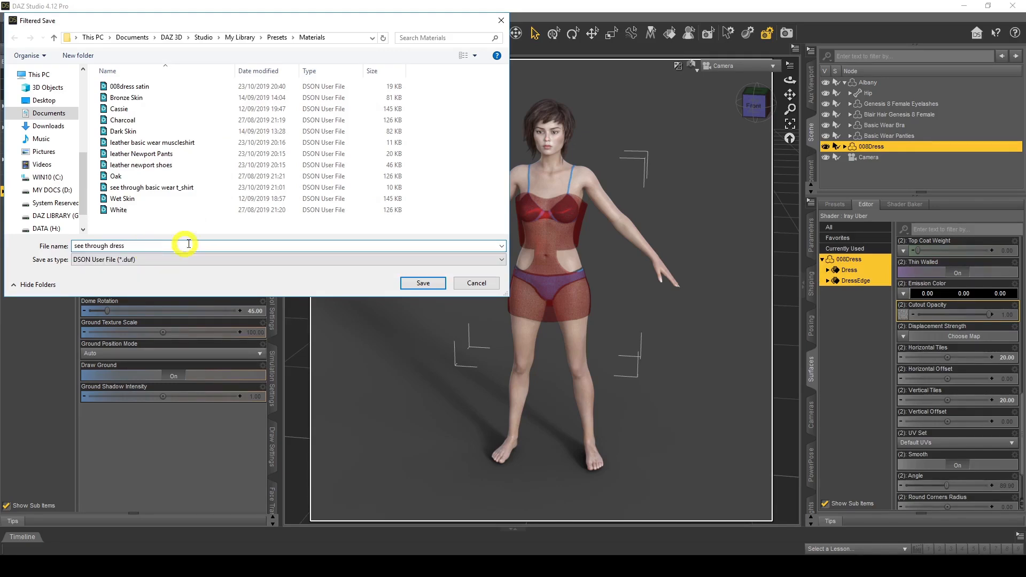
pyautogui.click(423, 282)
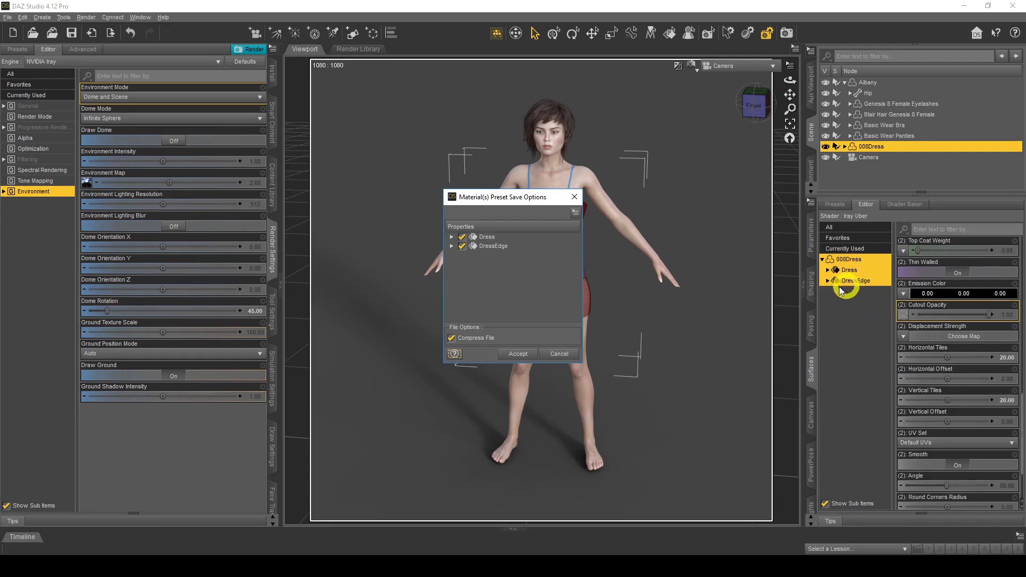
# Disable Compress File for the dress's material preset and accept the save options with both Dress and DressEdge included.
pyautogui.click(472, 338)
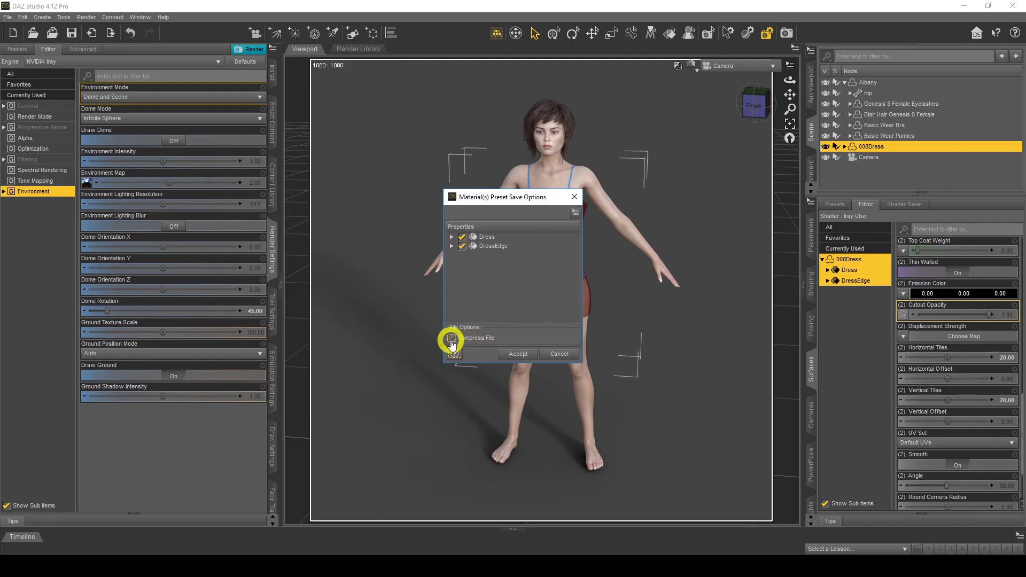
pyautogui.click(451, 340)
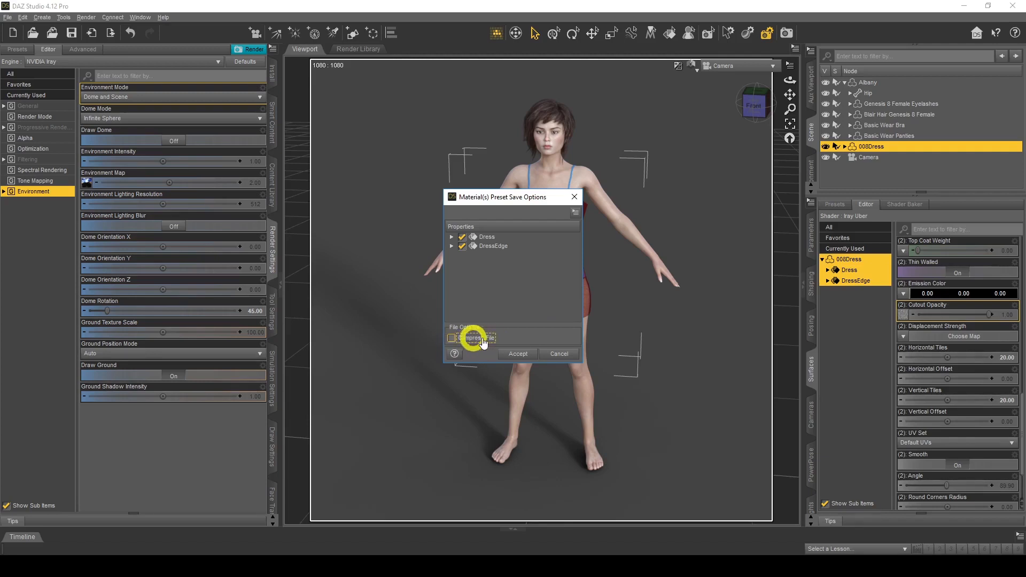
pyautogui.click(516, 354)
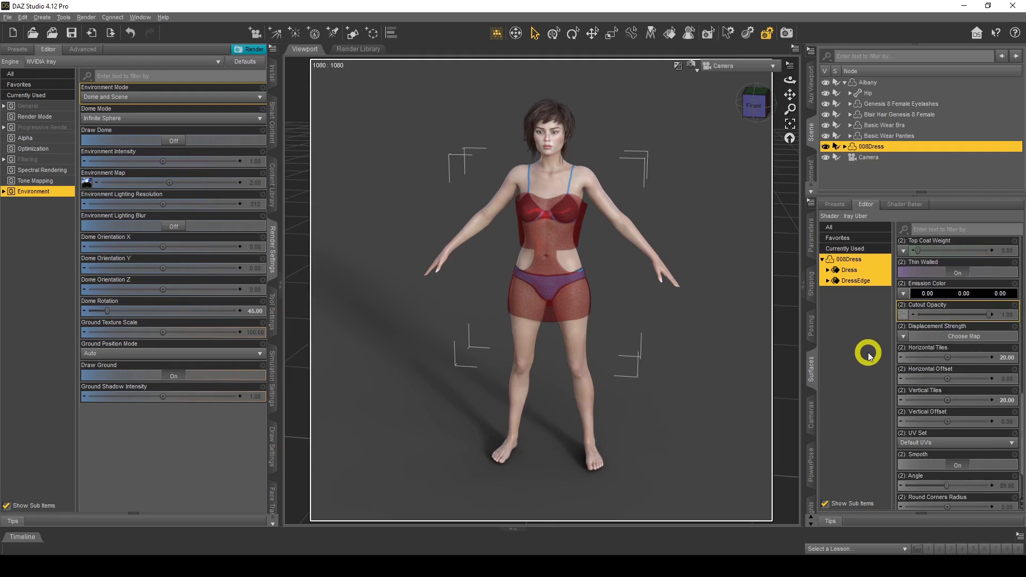
# Test the saved presets on the dress by applying 008dress satin and switching back to see through dress.
pyautogui.click(836, 206)
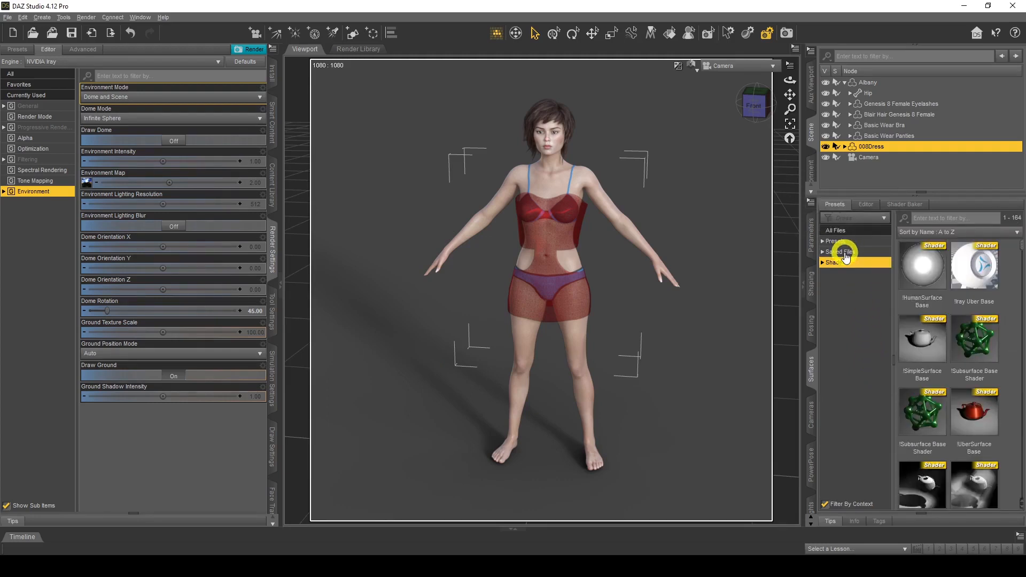
pyautogui.click(828, 253)
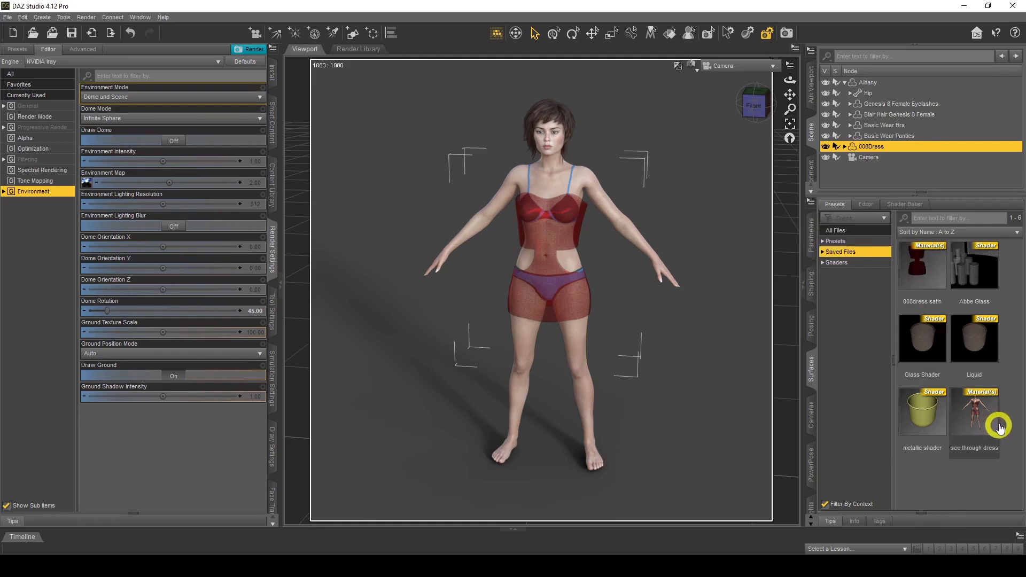
pyautogui.doubleClick(925, 265)
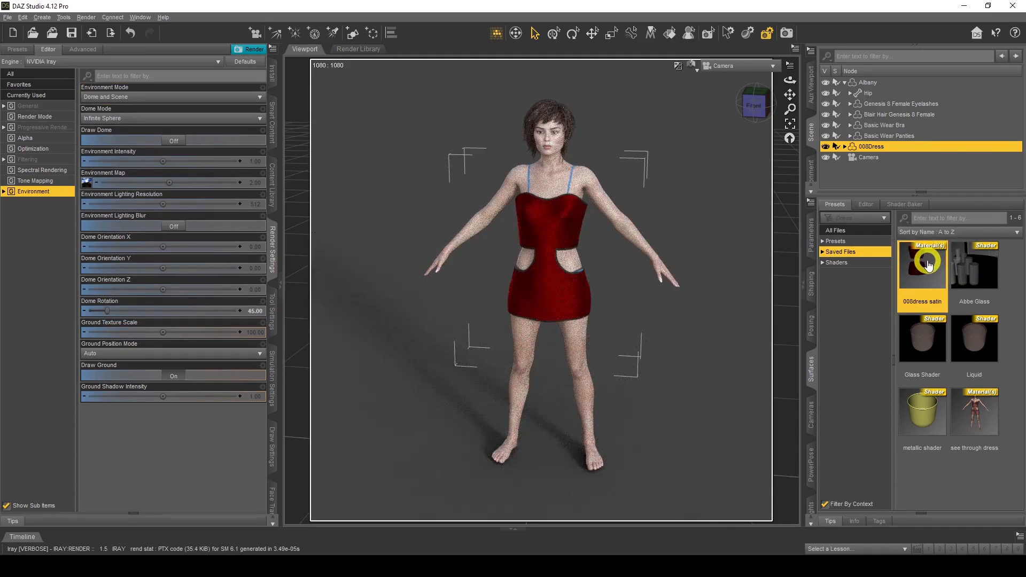
pyautogui.doubleClick(991, 409)
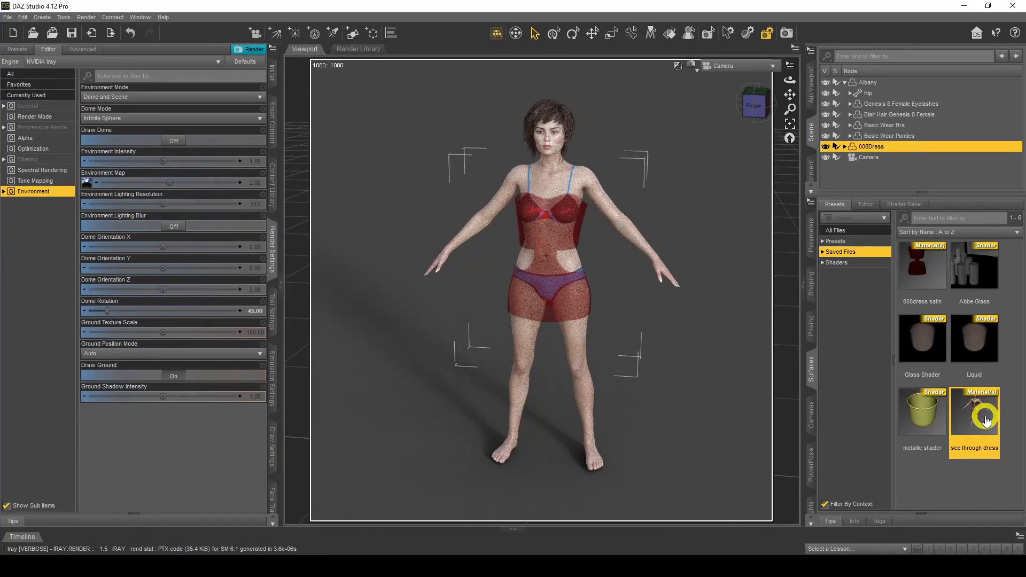
# Show the saved material presets among the Smart Content saved files, under Preset and Materials.
pyautogui.click(270, 127)
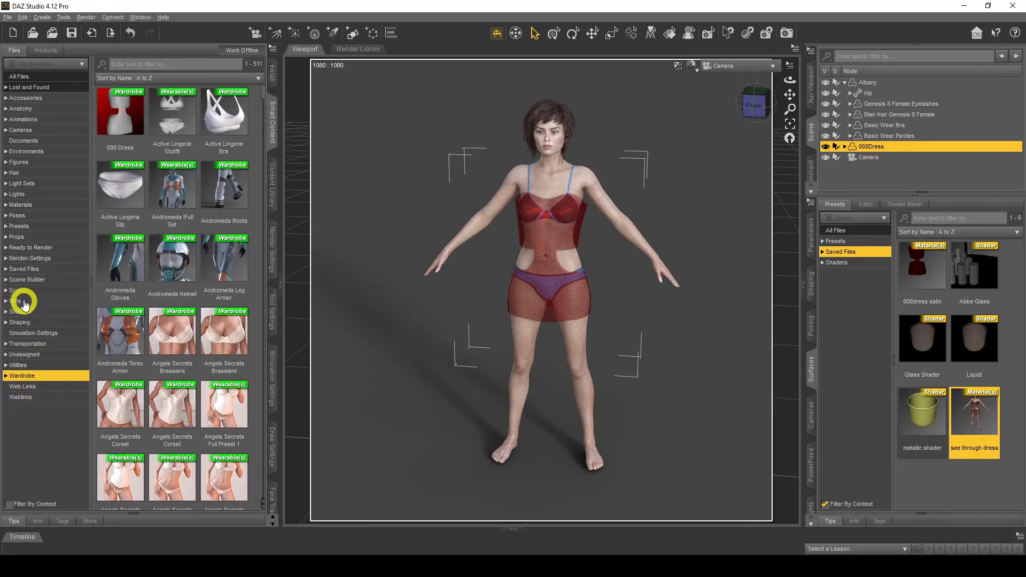
pyautogui.click(23, 268)
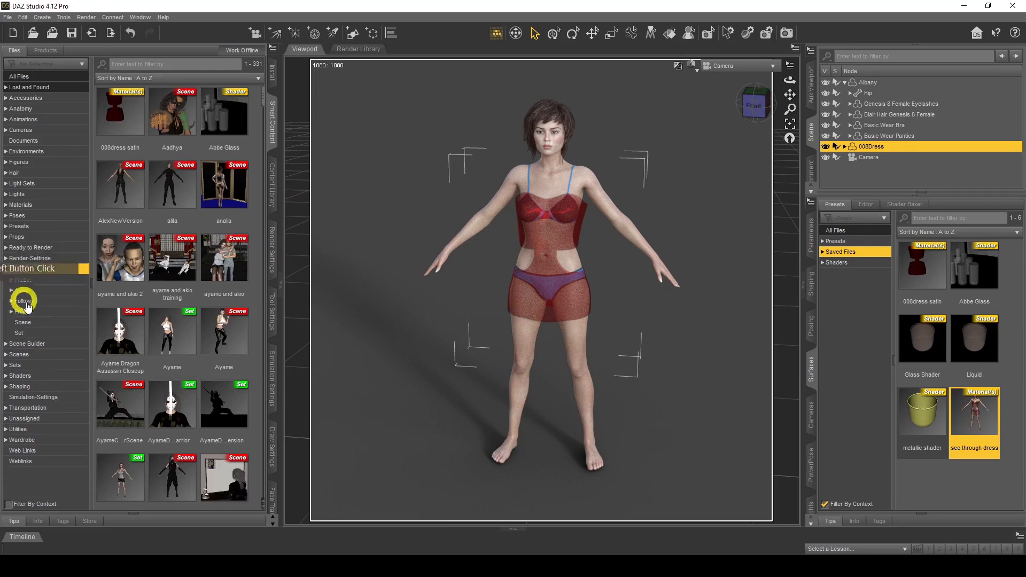
pyautogui.click(18, 280)
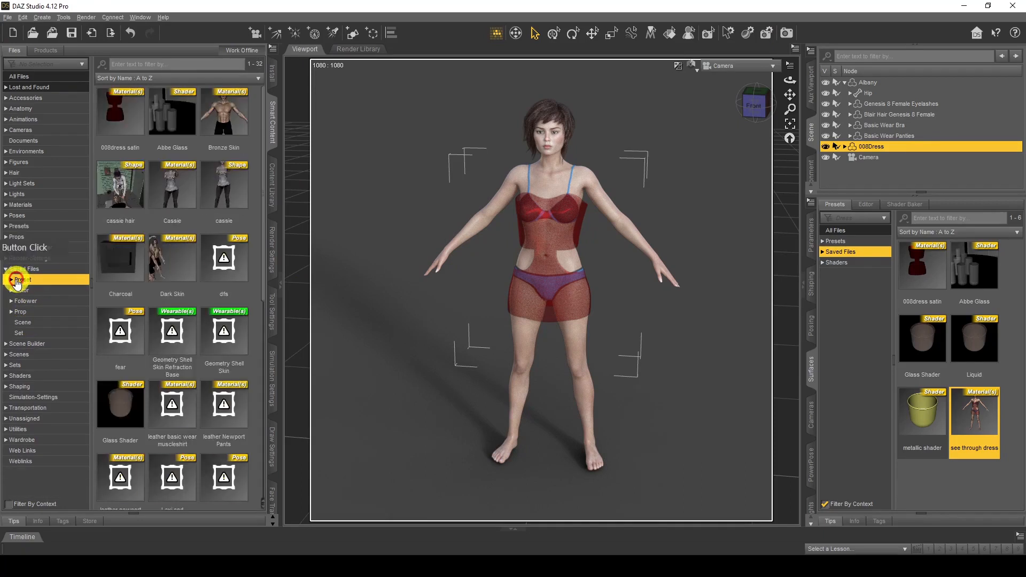
pyautogui.click(32, 302)
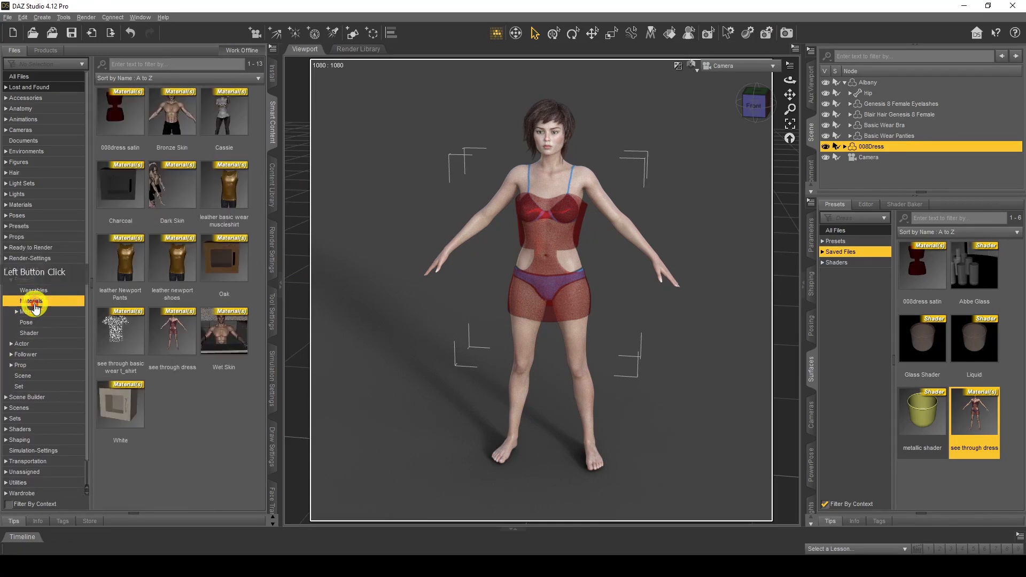